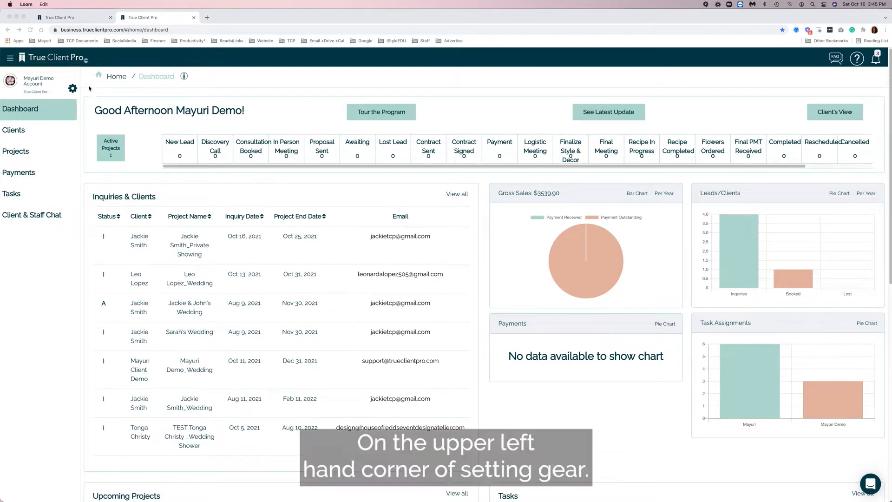
Step: Open the company settings and go to the Lead Capture Form page
{"action": "left_click", "coordinate": [69, 91]}
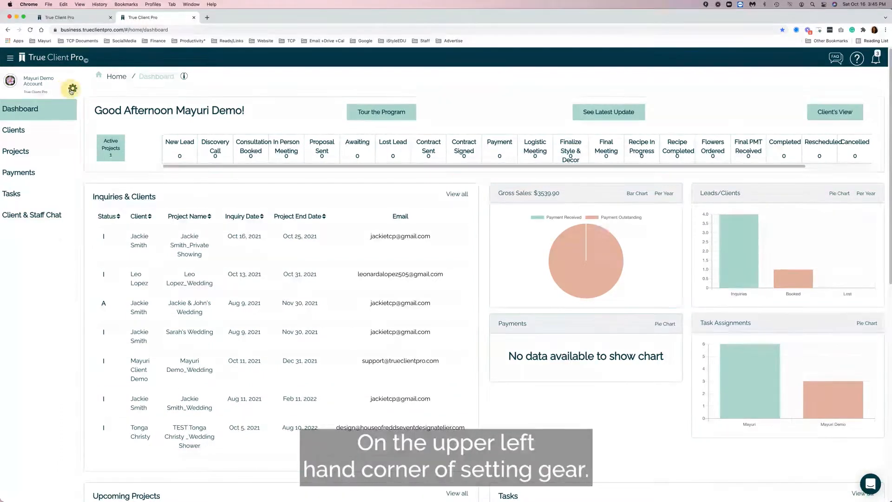
{"action": "left_click", "coordinate": [70, 90]}
{"action": "left_click", "coordinate": [60, 92]}
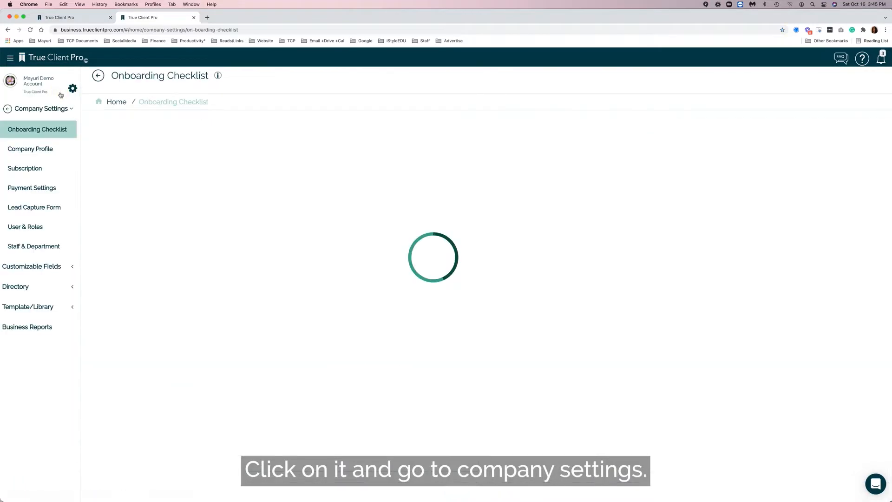
{"action": "left_click", "coordinate": [61, 210]}
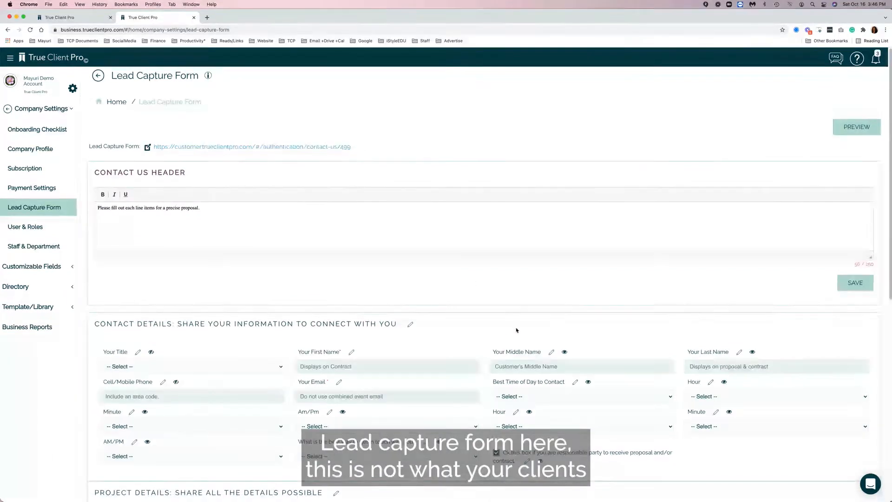
{"action": "scroll", "coordinate": [517, 330], "scroll_direction": "down", "scroll_amount": 2}
{"action": "scroll", "coordinate": [516, 330], "scroll_direction": "up", "scroll_amount": 2}
{"action": "scroll", "coordinate": [517, 330], "scroll_direction": "up", "scroll_amount": 1}
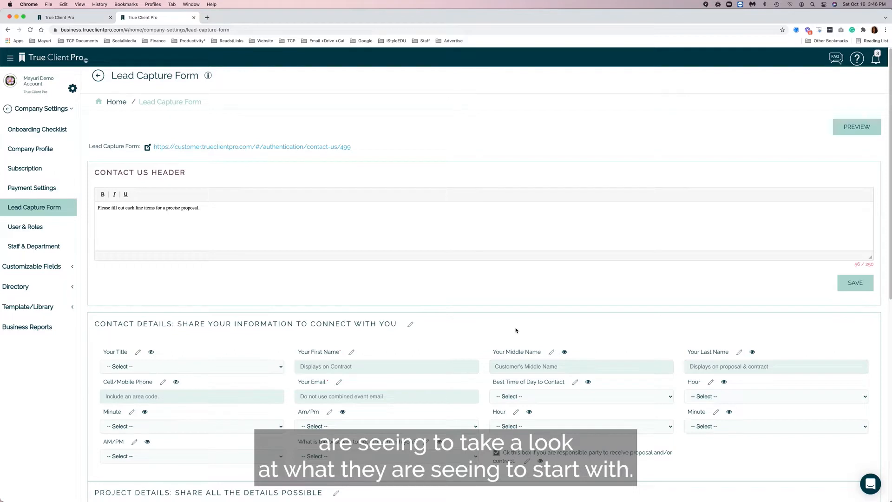
Step: Open the client-facing preview of the lead capture form and highlight its header message
{"action": "left_click", "coordinate": [867, 128]}
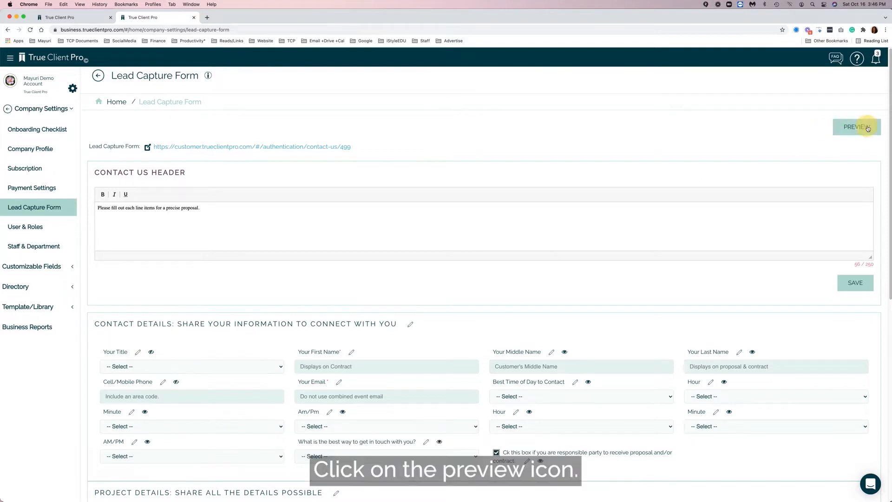
{"action": "left_click", "coordinate": [853, 128]}
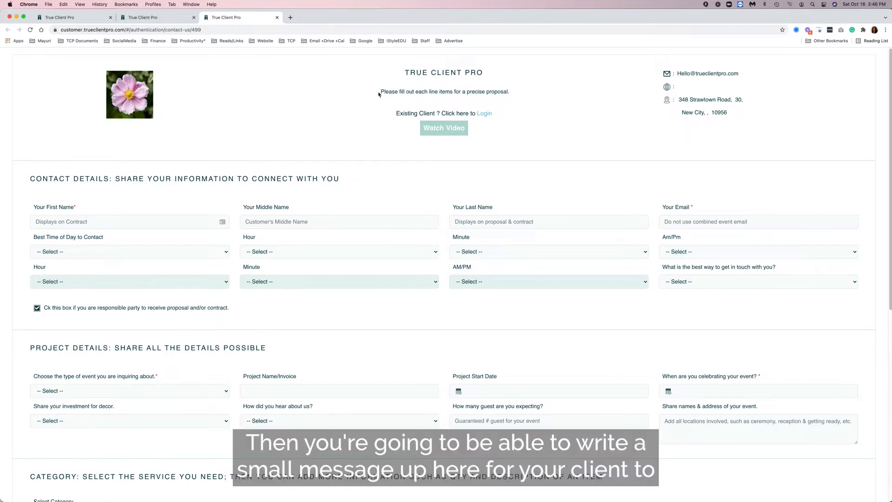
{"action": "left_click_drag", "start_coordinate": [379, 94], "coordinate": [506, 119]}
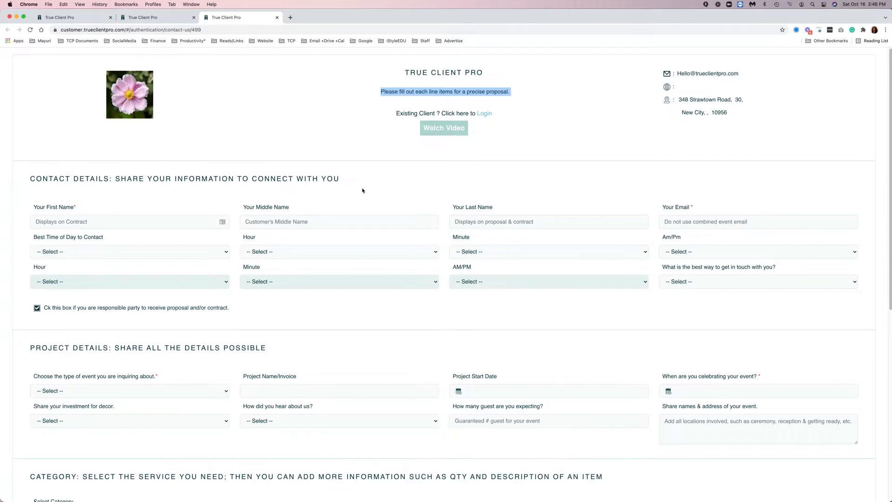
Step: Split the browser into two side-by-side windows, with the form settings in one and only the client preview in the other
{"action": "left_click", "coordinate": [821, 31]}
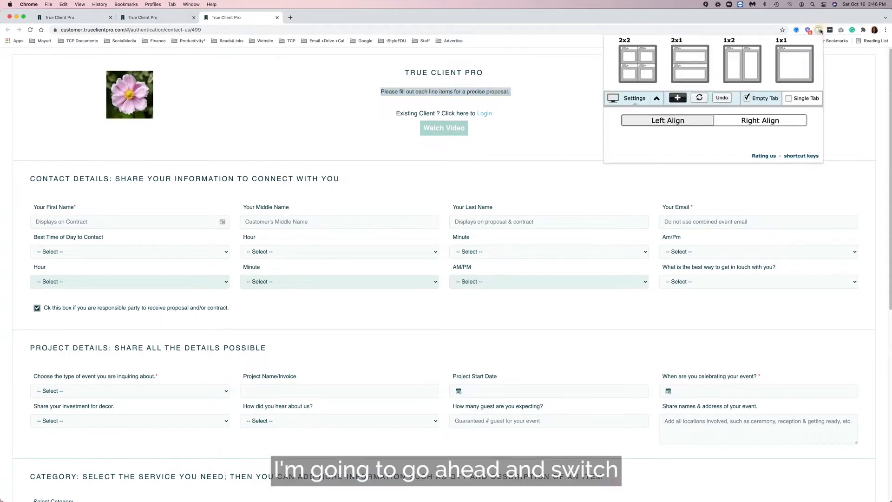
{"action": "left_click", "coordinate": [741, 55]}
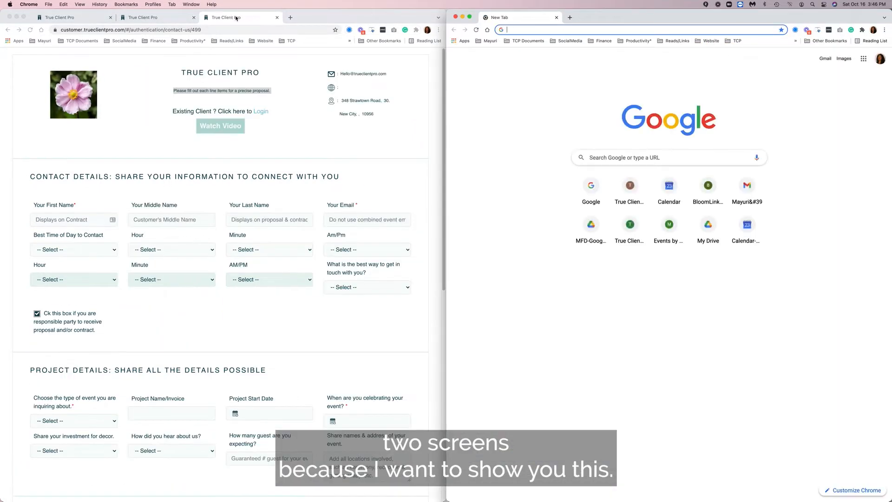
{"action": "left_click_drag", "start_coordinate": [270, 17], "coordinate": [642, 19]}
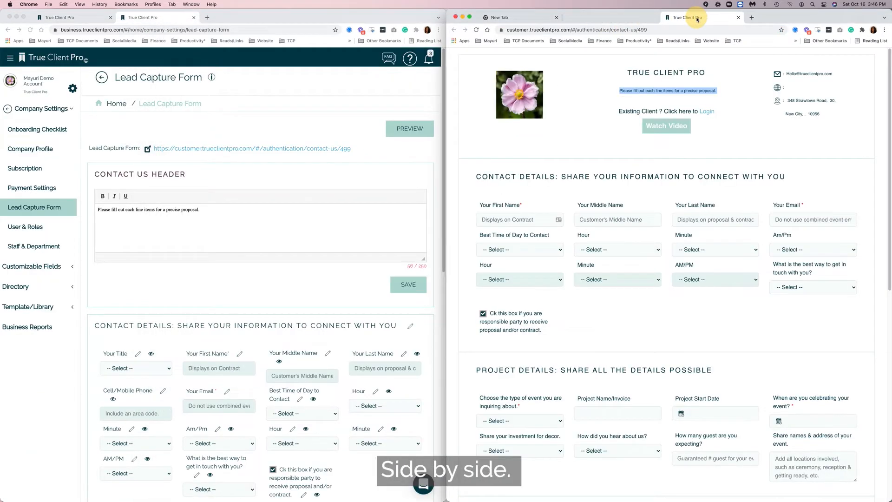
{"action": "left_click", "coordinate": [556, 17]}
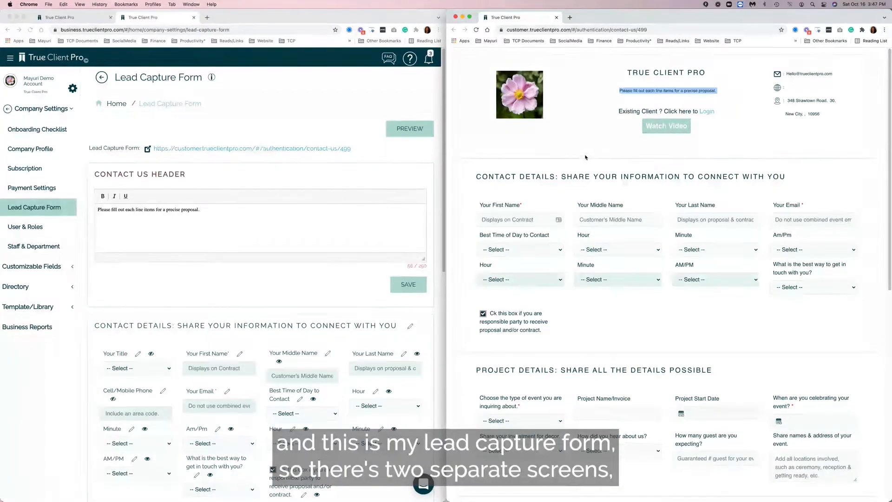
{"action": "left_click", "coordinate": [580, 140]}
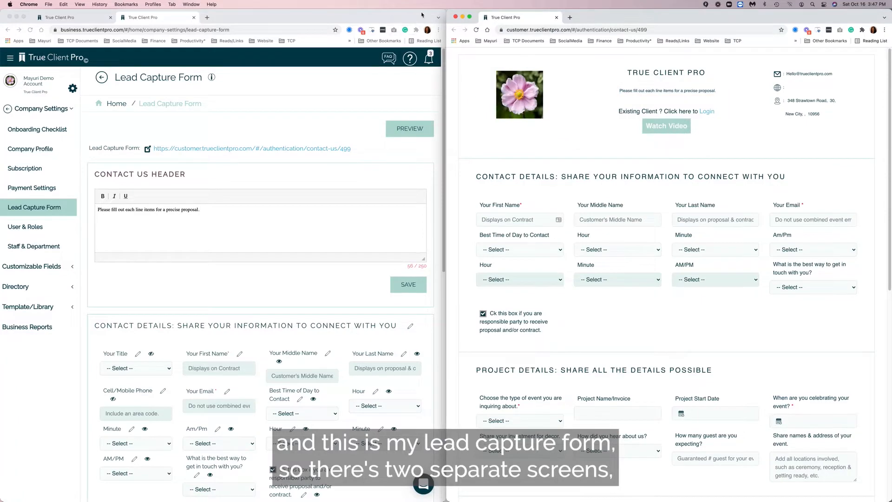
{"action": "mouse_move", "coordinate": [421, 14]}
{"action": "left_mouse_down"}
{"action": "mouse_move", "coordinate": [388, 12]}
{"action": "mouse_move", "coordinate": [421, 14]}
{"action": "left_mouse_up"}
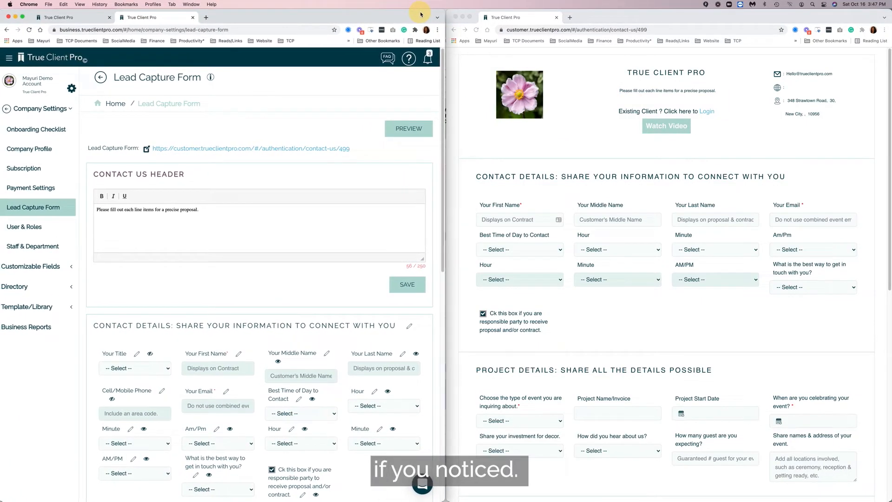
Step: Compare the Contact Us Header text in the form settings with the message shown in the client preview
{"action": "scroll", "coordinate": [207, 349], "scroll_direction": "down", "scroll_amount": 2}
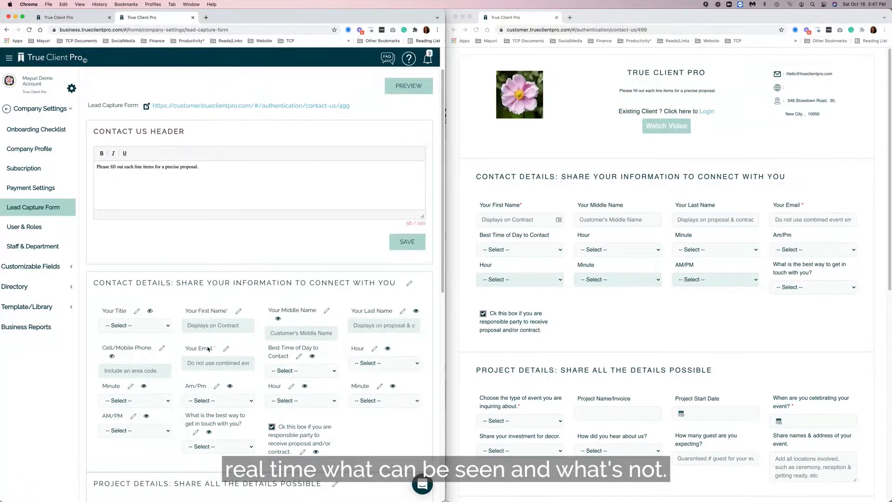
{"action": "scroll", "coordinate": [207, 348], "scroll_direction": "down", "scroll_amount": 3}
{"action": "scroll", "coordinate": [207, 349], "scroll_direction": "down", "scroll_amount": 4}
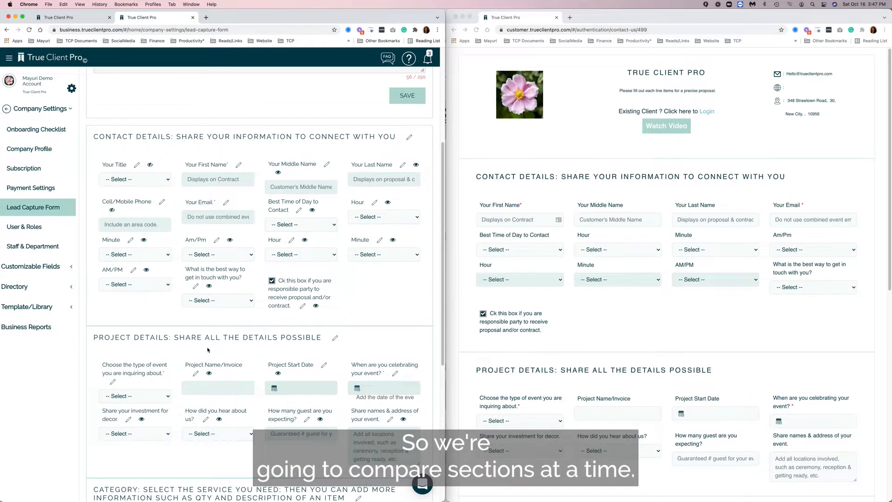
{"action": "scroll", "coordinate": [208, 349], "scroll_direction": "up", "scroll_amount": 5}
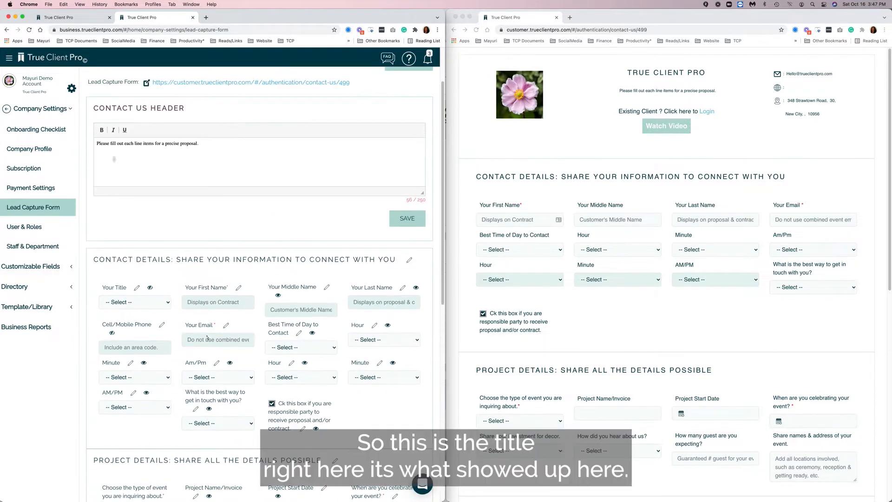
{"action": "left_click_drag", "start_coordinate": [97, 143], "coordinate": [217, 143]}
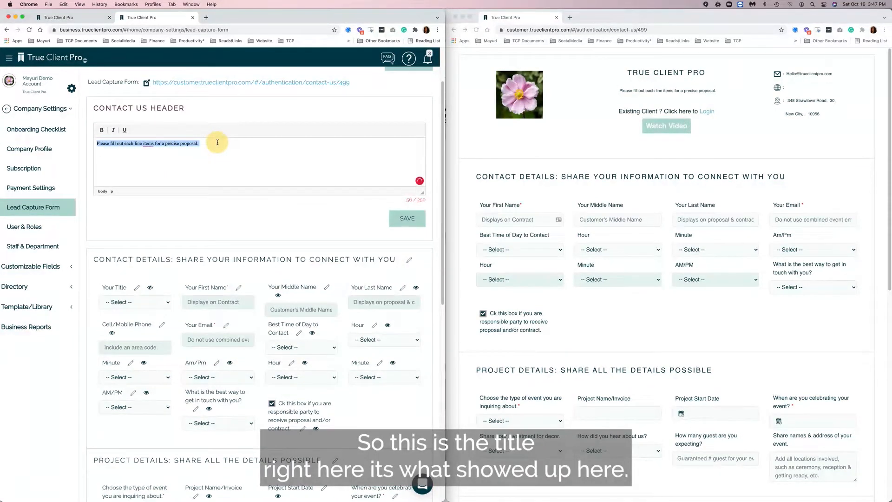
{"action": "left_click", "coordinate": [620, 89]}
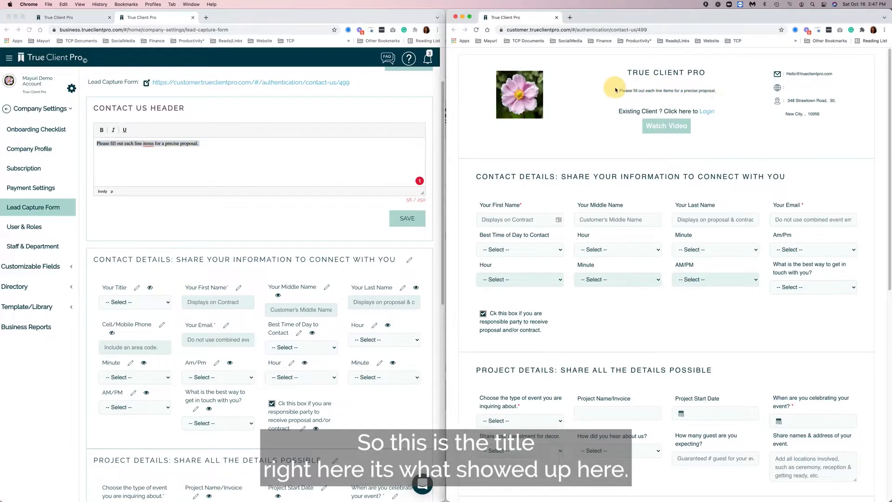
Step: Append a second copy of "Please fill out each line items for a precise proposal." to the Contact Us Header, save it and reload the client preview
{"action": "left_click_drag", "start_coordinate": [197, 148], "coordinate": [85, 144]}
{"action": "key", "text": "super+c"}
{"action": "left_click", "coordinate": [226, 146]}
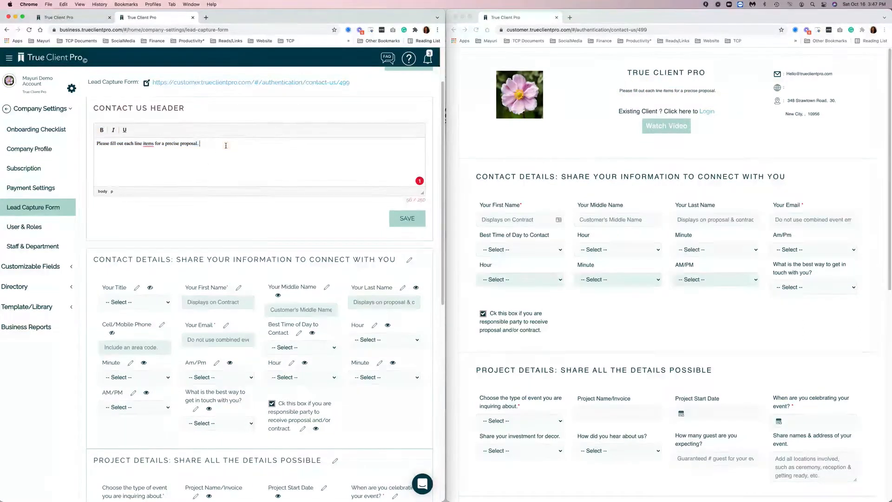
{"action": "key", "text": "super+v"}
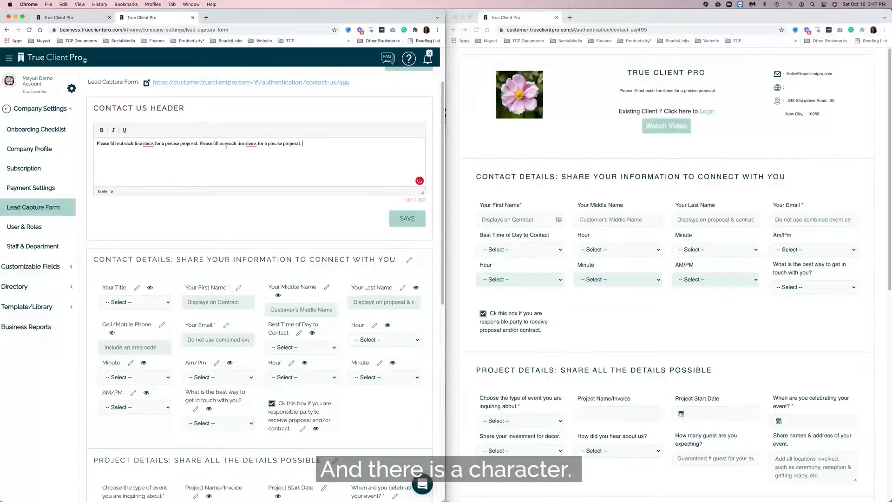
{"action": "left_click", "coordinate": [406, 221]}
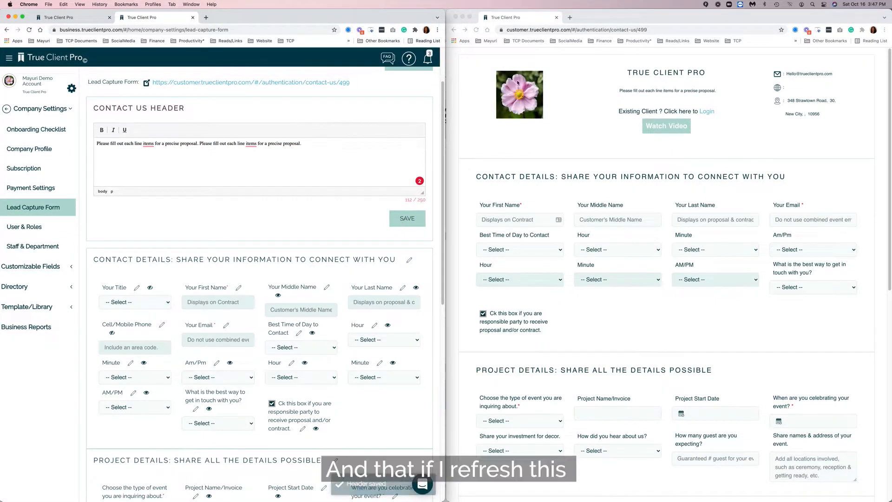
{"action": "left_click", "coordinate": [481, 29]}
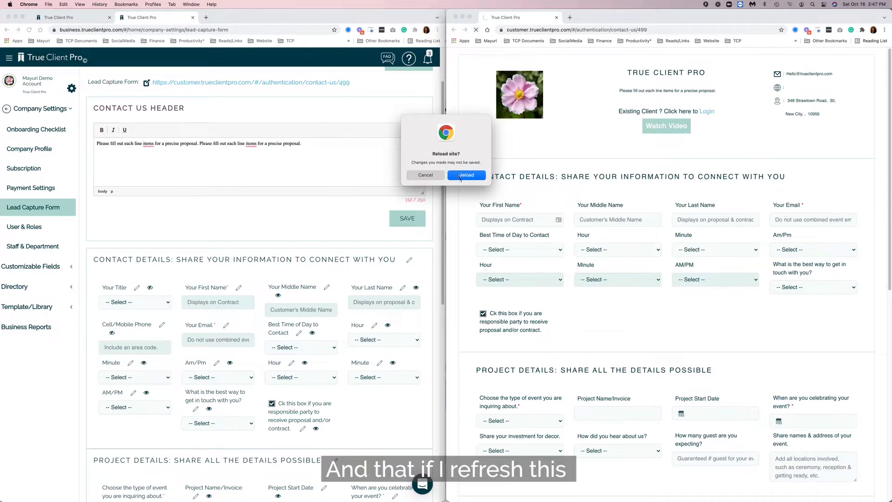
{"action": "left_click", "coordinate": [461, 180]}
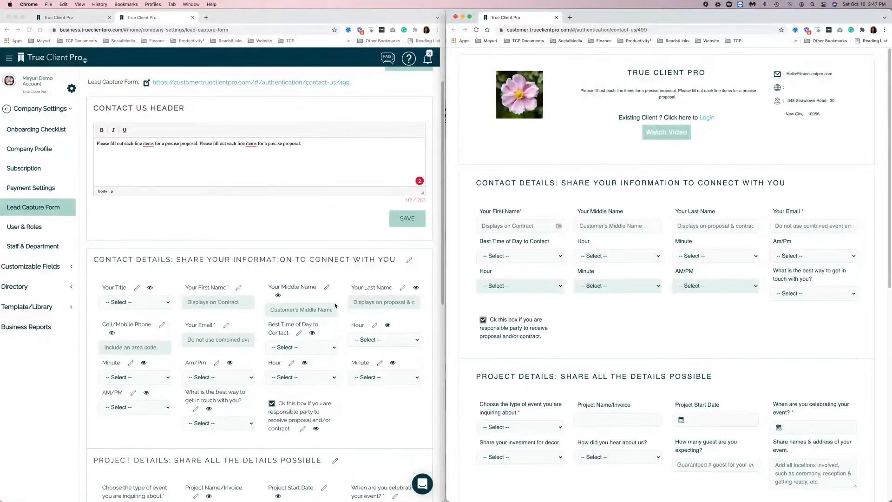
Step: Make the Your Title field in Contact Details visible to clients and hide it again
{"action": "scroll", "coordinate": [327, 305], "scroll_direction": "down", "scroll_amount": 5}
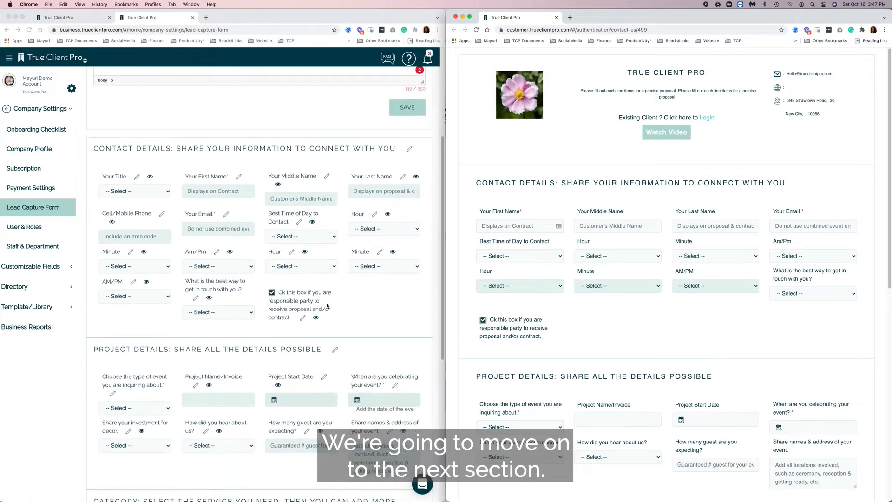
{"action": "scroll", "coordinate": [327, 306], "scroll_direction": "up", "scroll_amount": 1}
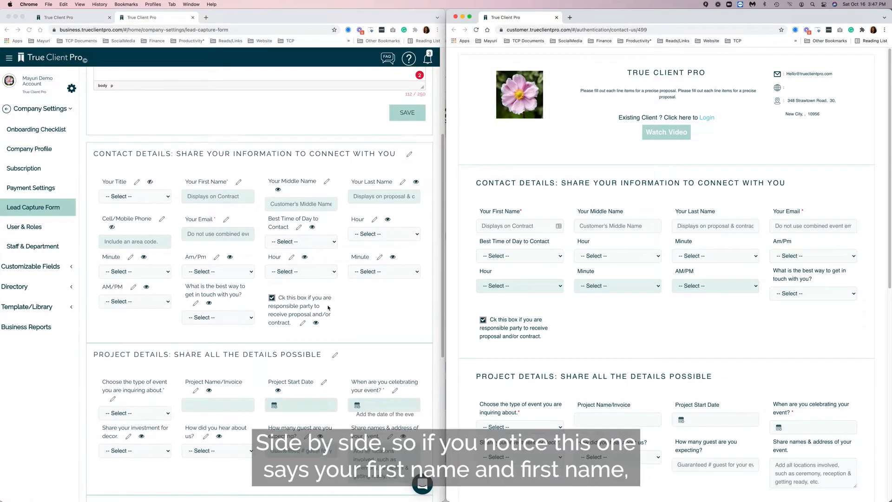
{"action": "left_click", "coordinate": [178, 185]}
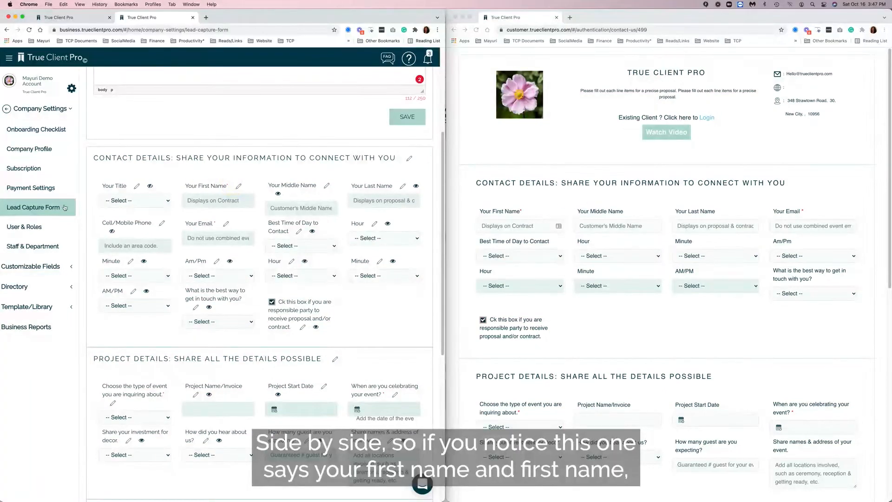
{"action": "left_click", "coordinate": [136, 186]}
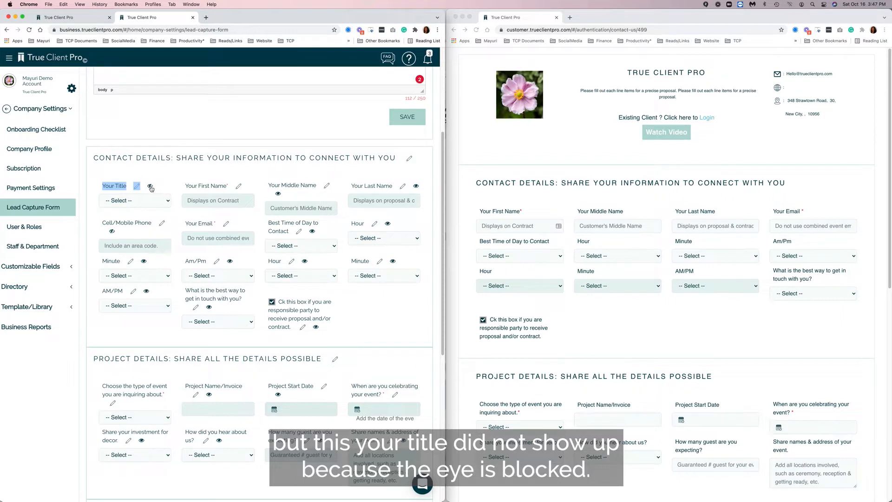
{"action": "left_click", "coordinate": [150, 187]}
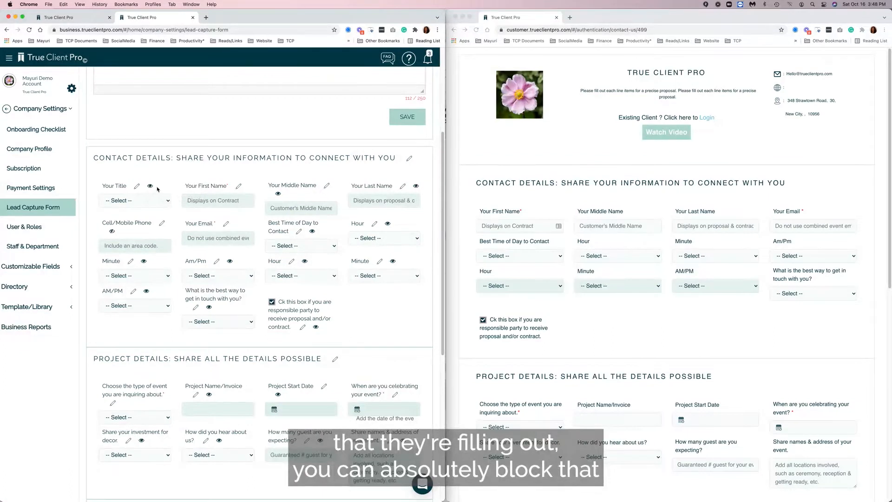
{"action": "left_click", "coordinate": [150, 186]}
Step: Hide the Your Middle Name field and show the Cell/Mobile Phone field in Contact Details
{"action": "left_click", "coordinate": [278, 193]}
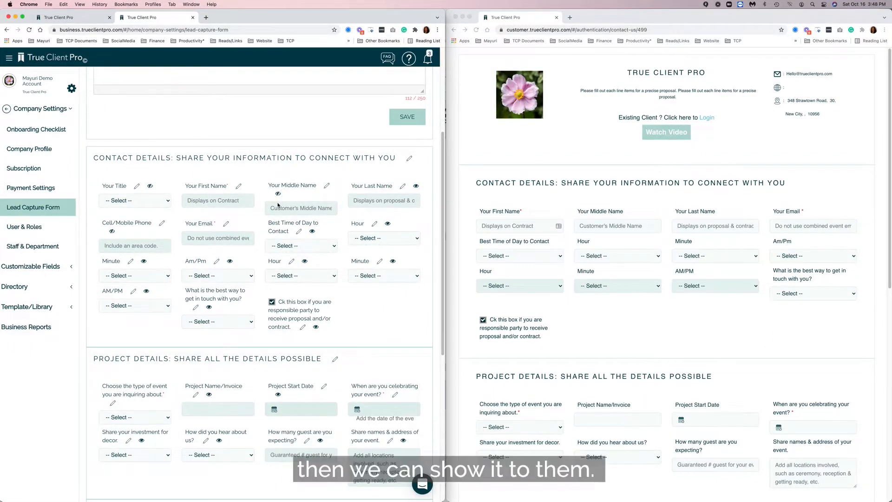
{"action": "left_click", "coordinate": [112, 231]}
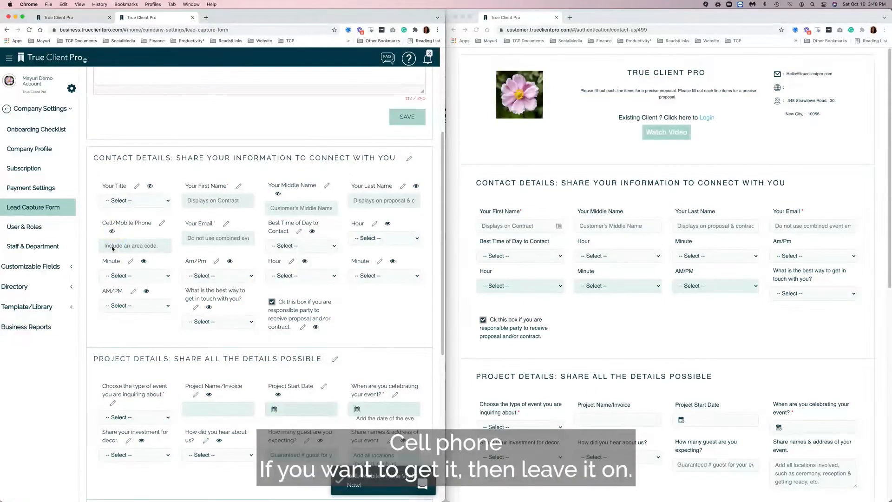
{"action": "left_click", "coordinate": [216, 225]}
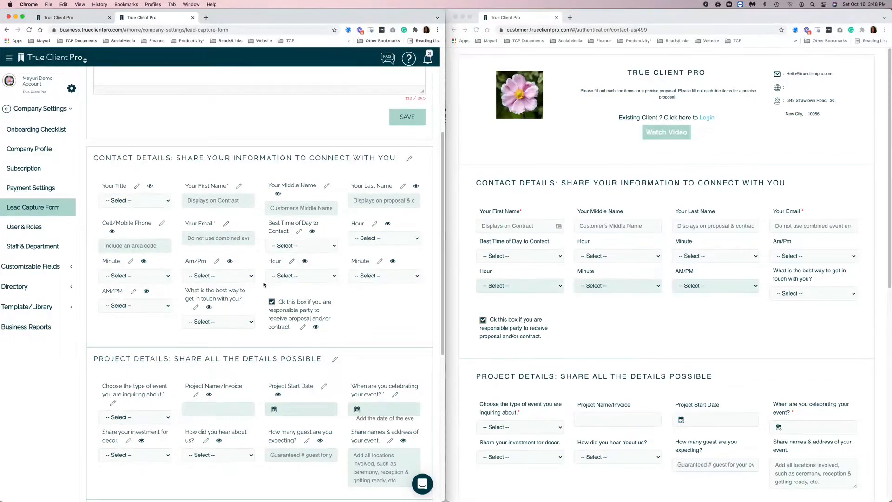
Step: Hide Best Time of Day to Contact, both sets of Hour, Minute and AM/PM fields, and the best way to get in touch in Contact Details
{"action": "scroll", "coordinate": [264, 284], "scroll_direction": "down", "scroll_amount": 1}
{"action": "scroll", "coordinate": [264, 284], "scroll_direction": "down", "scroll_amount": 1}
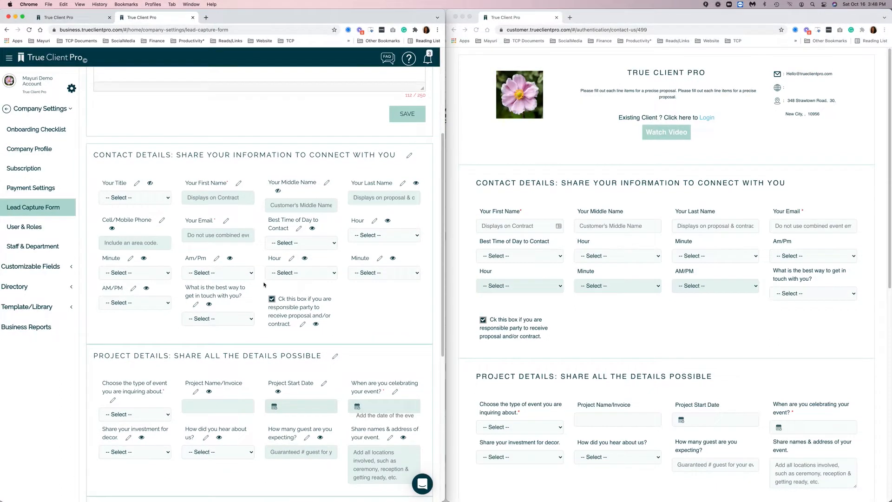
{"action": "left_click", "coordinate": [230, 258]}
{"action": "left_click", "coordinate": [306, 260]}
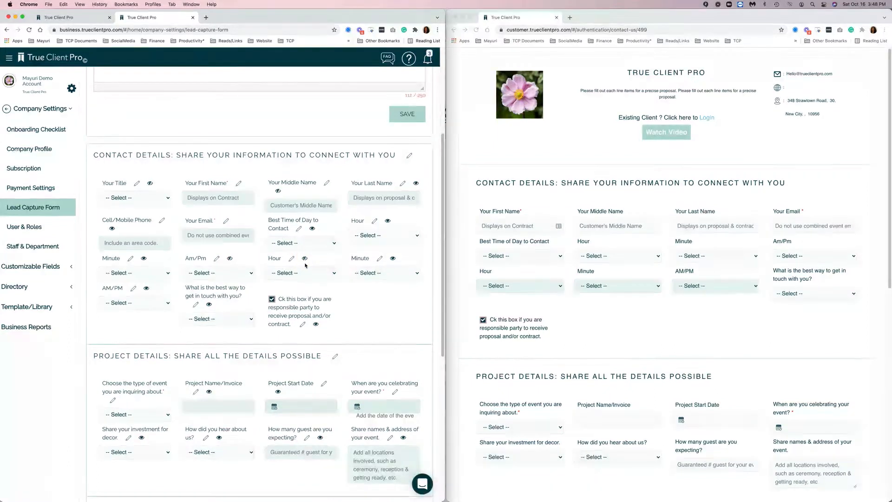
{"action": "left_click", "coordinate": [388, 220]}
{"action": "left_click", "coordinate": [393, 258]}
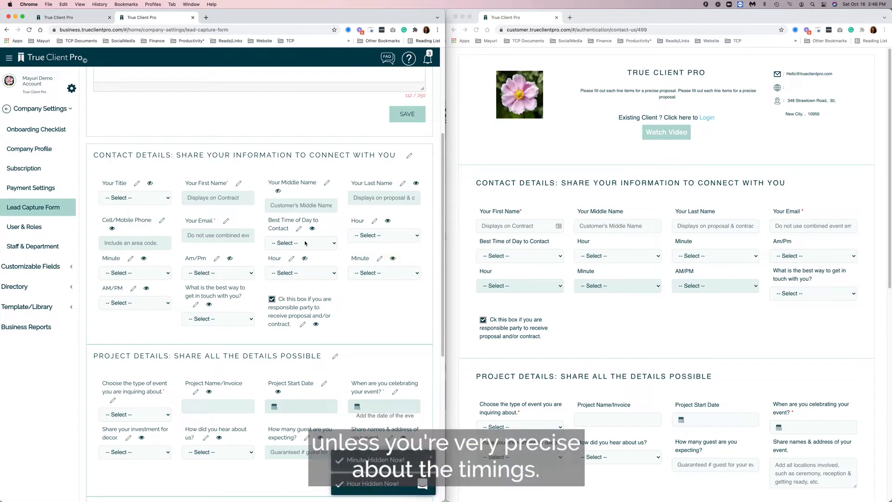
{"action": "left_click", "coordinate": [313, 228]}
{"action": "left_click", "coordinate": [144, 259]}
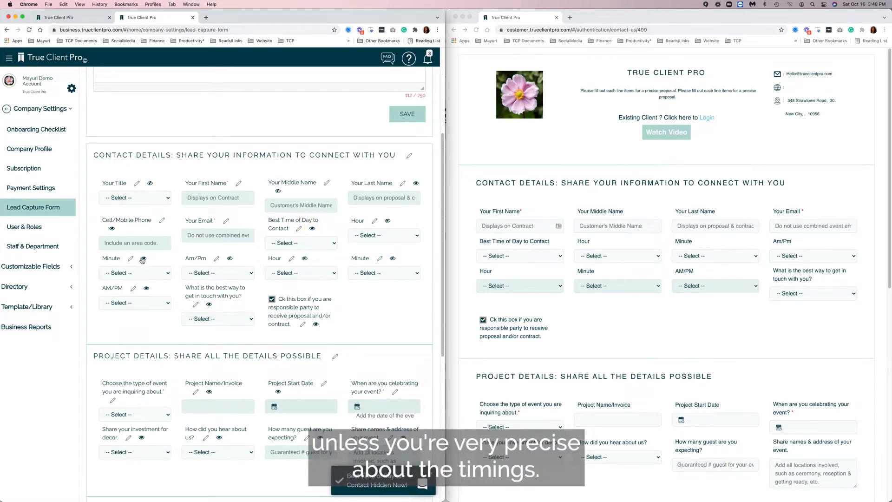
{"action": "left_click", "coordinate": [146, 288]}
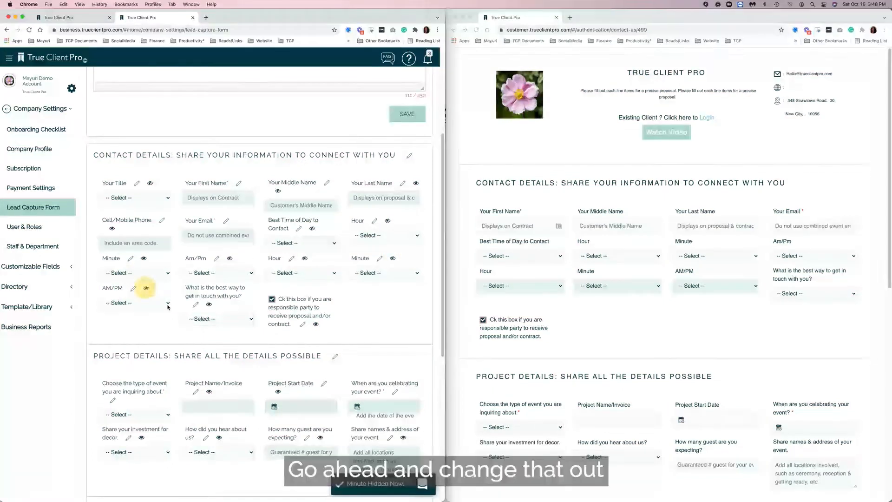
{"action": "left_click", "coordinate": [209, 305]}
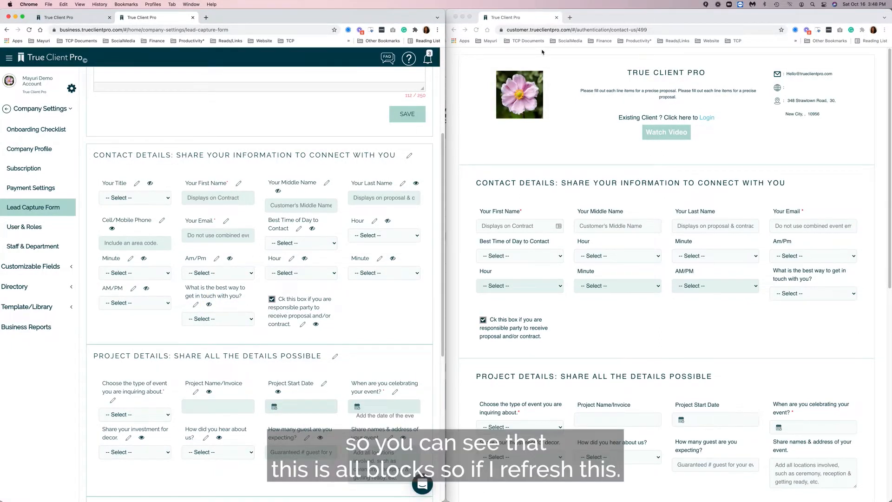
Step: Reload the client preview and compare its Contact Details and Project Details sections with the form settings
{"action": "left_click", "coordinate": [476, 30]}
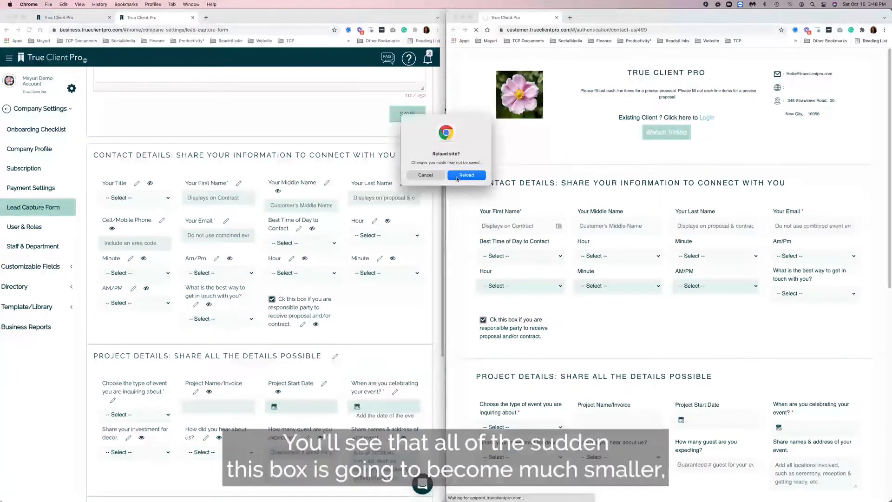
{"action": "left_click", "coordinate": [457, 176]}
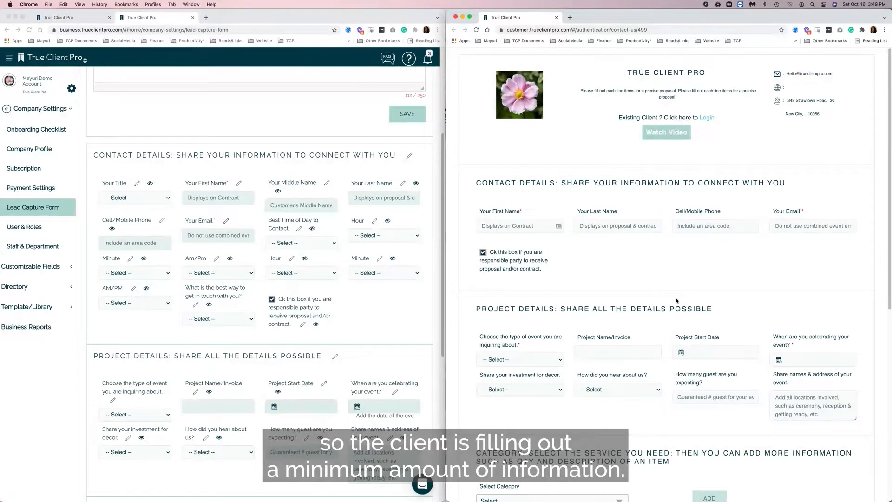
{"action": "scroll", "coordinate": [334, 347], "scroll_direction": "down", "scroll_amount": 6}
{"action": "scroll", "coordinate": [334, 346], "scroll_direction": "up", "scroll_amount": 1}
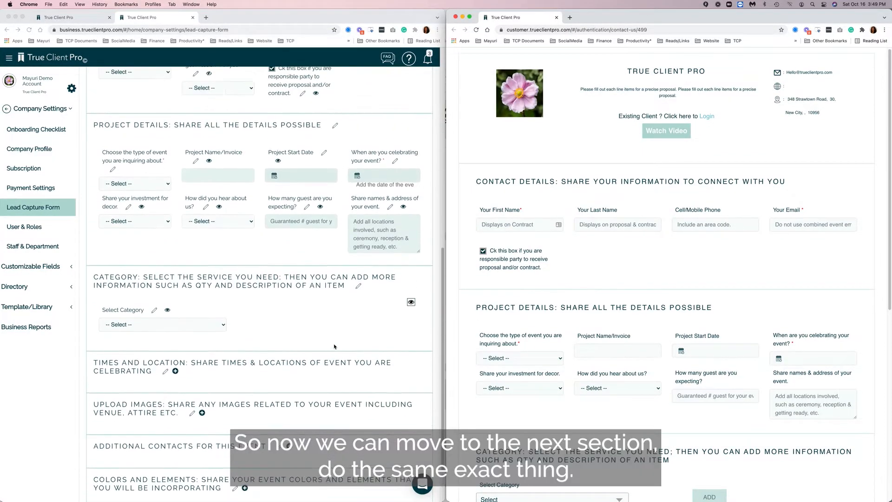
{"action": "scroll", "coordinate": [334, 346], "scroll_direction": "up", "scroll_amount": 1}
{"action": "scroll", "coordinate": [557, 292], "scroll_direction": "down", "scroll_amount": 10}
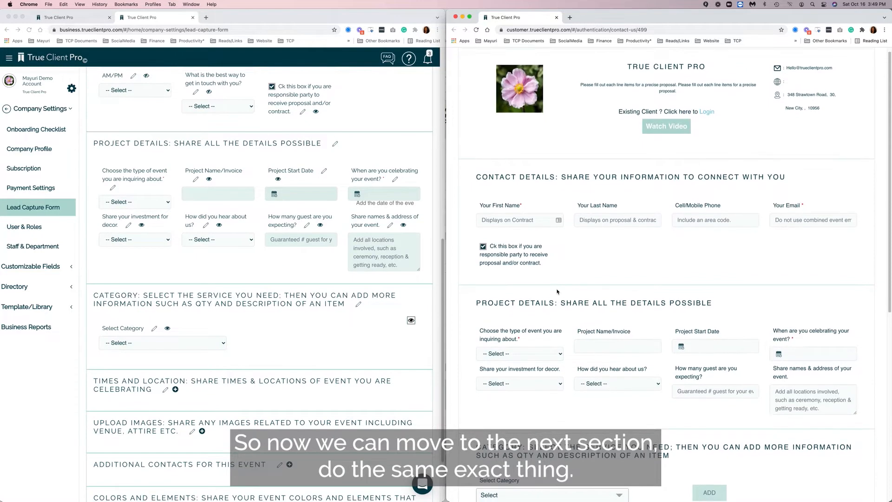
{"action": "scroll", "coordinate": [515, 236], "scroll_direction": "up", "scroll_amount": 1}
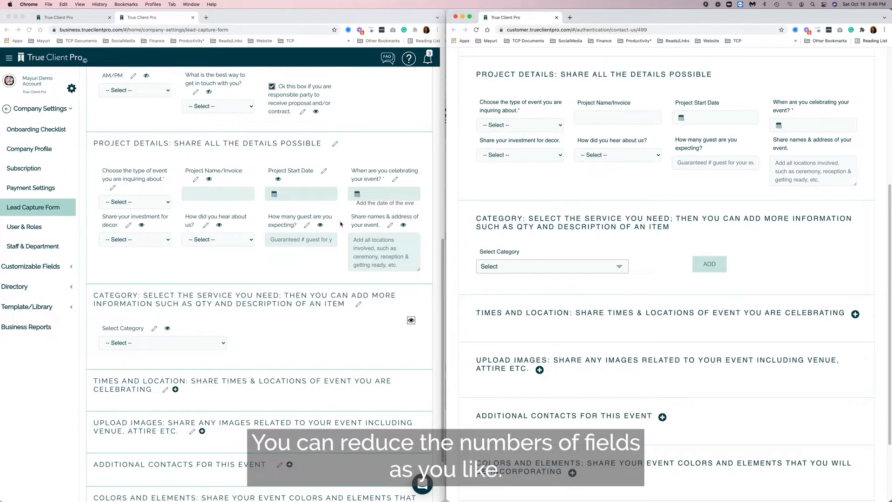
{"action": "scroll", "coordinate": [335, 318], "scroll_direction": "down", "scroll_amount": 4}
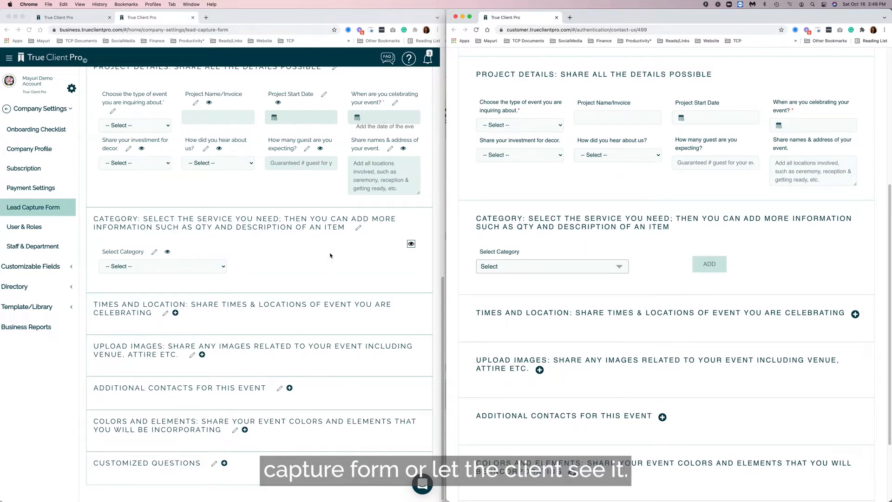
Step: Hide the entire Category section from clients and reload the client preview
{"action": "left_click", "coordinate": [212, 268]}
{"action": "left_click", "coordinate": [221, 267]}
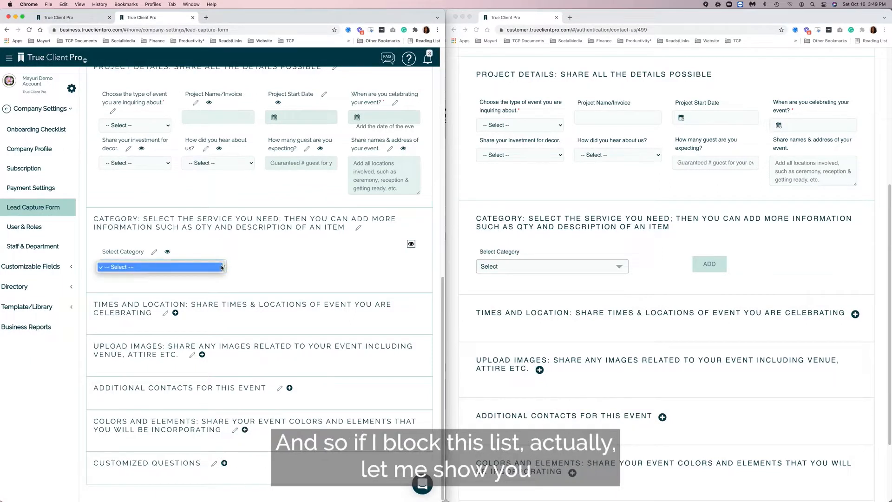
{"action": "left_click", "coordinate": [414, 245]}
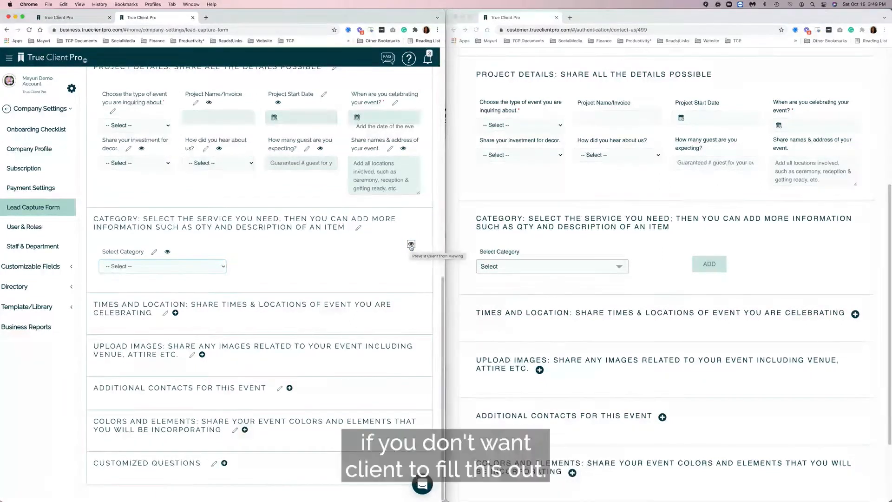
{"action": "left_click", "coordinate": [411, 245]}
{"action": "left_click", "coordinate": [410, 245]}
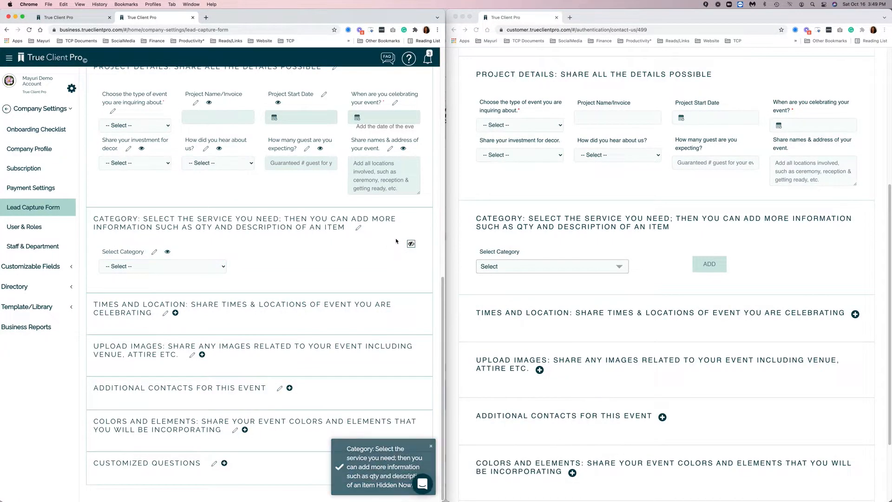
{"action": "left_click", "coordinate": [477, 30]}
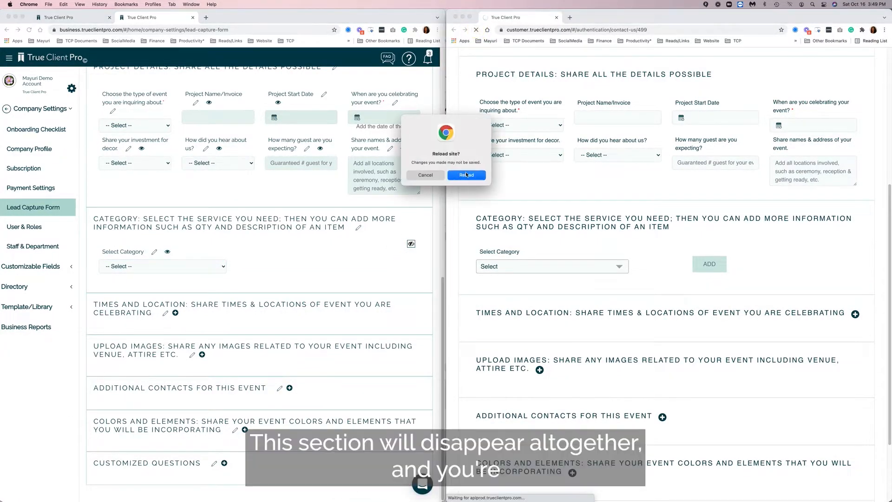
{"action": "left_click", "coordinate": [466, 175]}
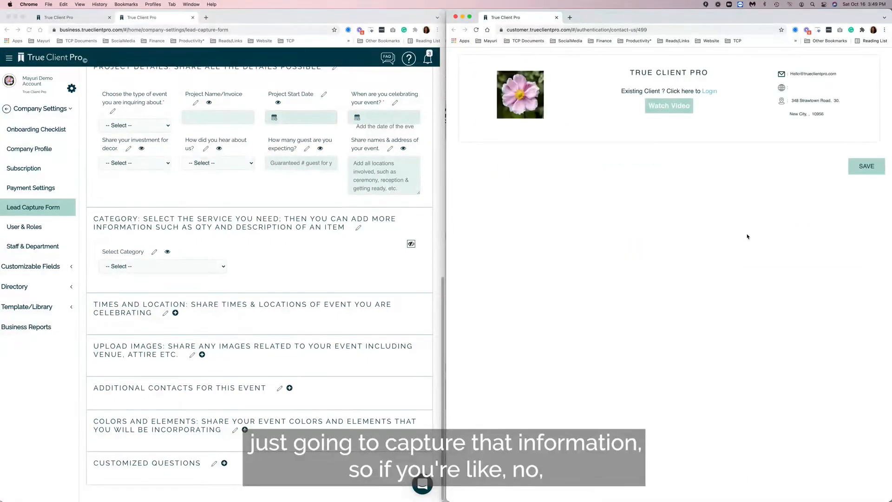
Step: Review the sections in the client preview, expanding and collapsing Colors and Elements and Customized Questions
{"action": "scroll", "coordinate": [679, 244], "scroll_direction": "down", "scroll_amount": 1}
{"action": "scroll", "coordinate": [679, 244], "scroll_direction": "down", "scroll_amount": 5}
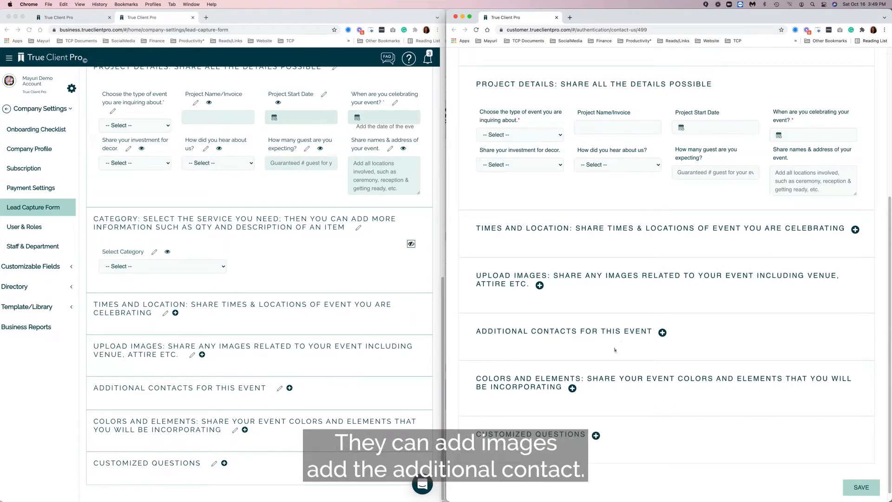
{"action": "left_click", "coordinate": [573, 388]}
{"action": "scroll", "coordinate": [557, 325], "scroll_direction": "down", "scroll_amount": 5}
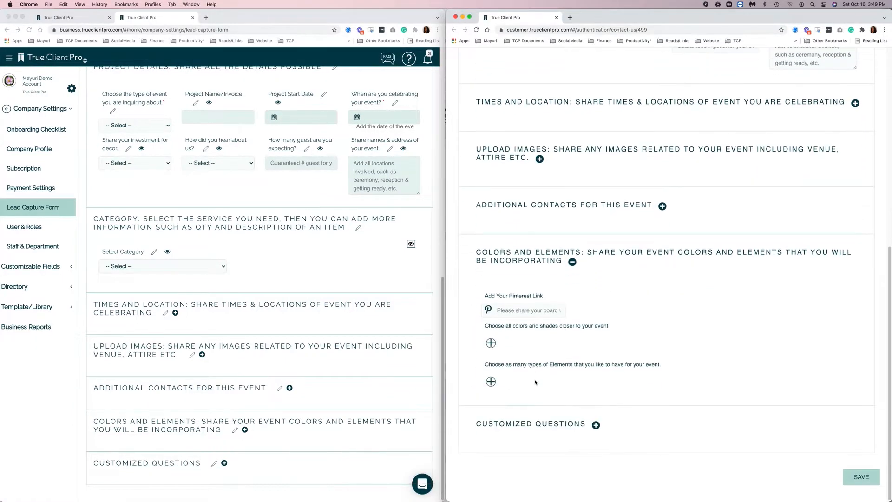
{"action": "left_click", "coordinate": [596, 428]}
{"action": "scroll", "coordinate": [498, 286], "scroll_direction": "down", "scroll_amount": 4}
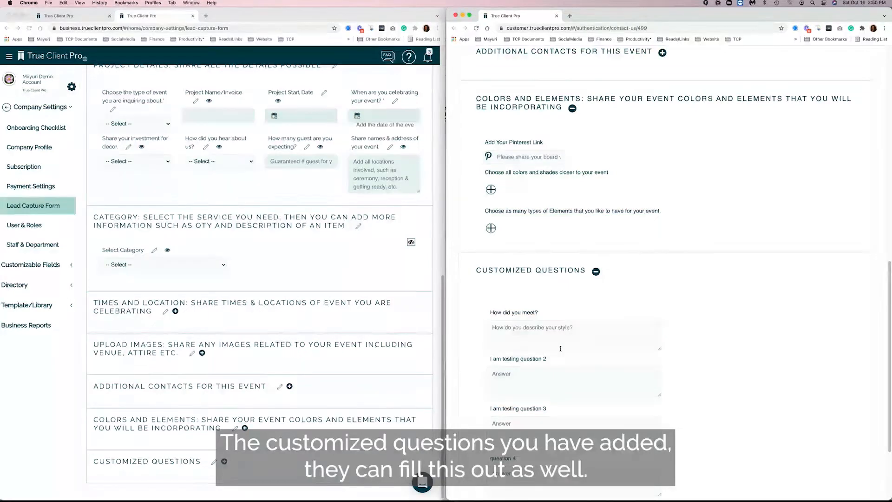
{"action": "left_click", "coordinate": [596, 271]}
{"action": "left_click", "coordinate": [571, 262]}
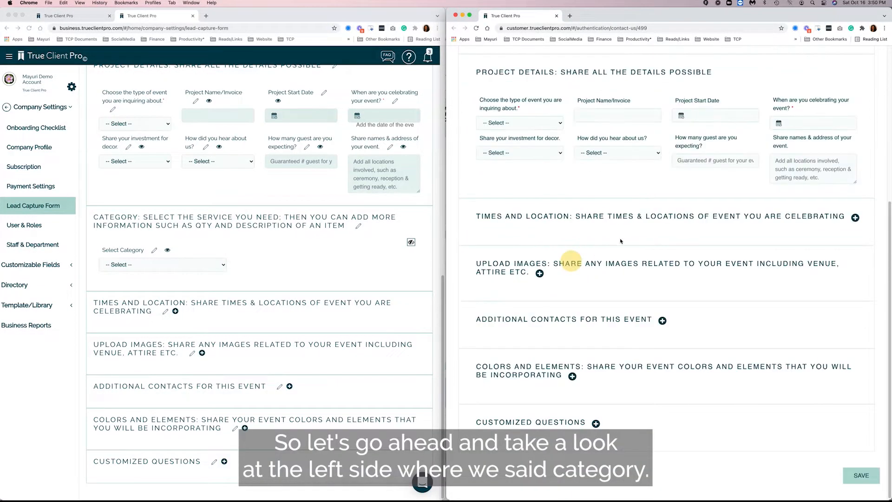
Step: Inspect the Category section's Section Label in its edit dialog and close the dialog without saving
{"action": "left_click", "coordinate": [130, 220]}
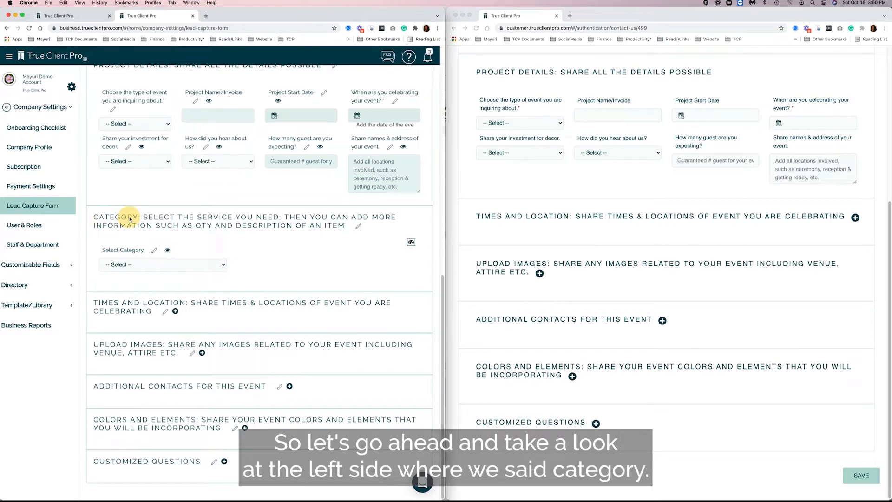
{"action": "left_click", "coordinate": [358, 226]}
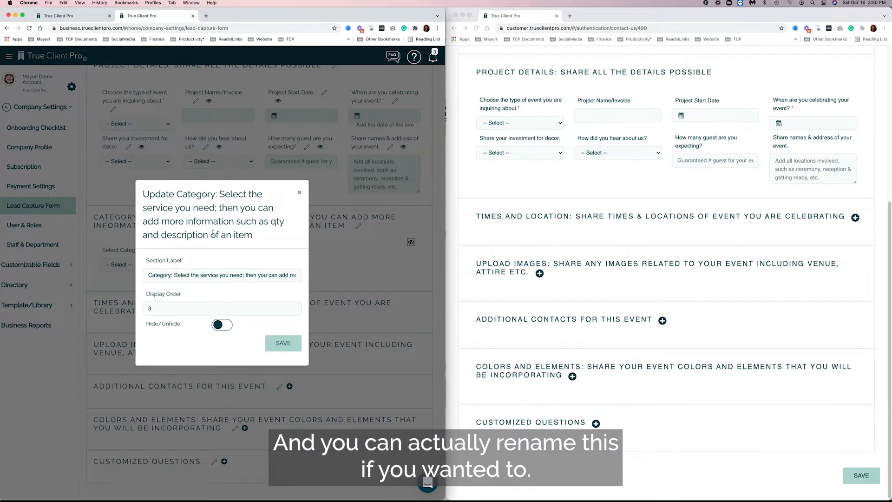
{"action": "left_click_drag", "start_coordinate": [257, 240], "coordinate": [141, 206]}
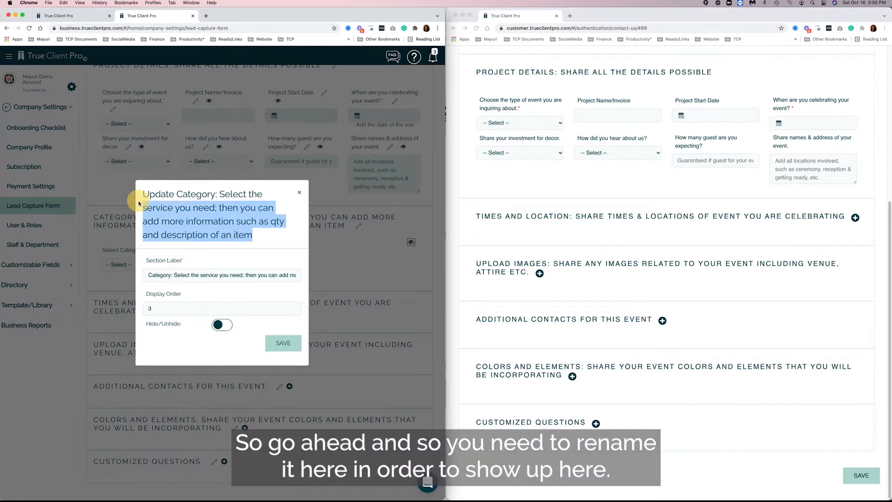
{"action": "left_click", "coordinate": [163, 276]}
{"action": "left_click_drag", "start_coordinate": [149, 275], "coordinate": [311, 276]}
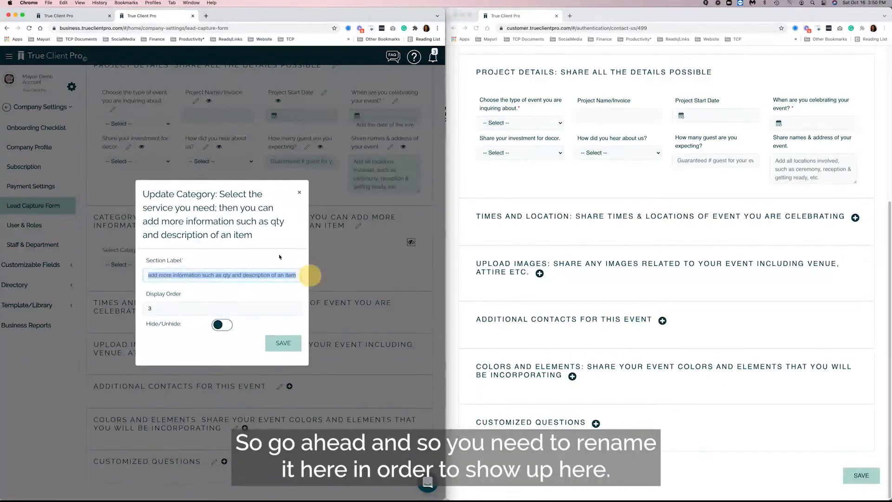
{"action": "left_click", "coordinate": [300, 192]}
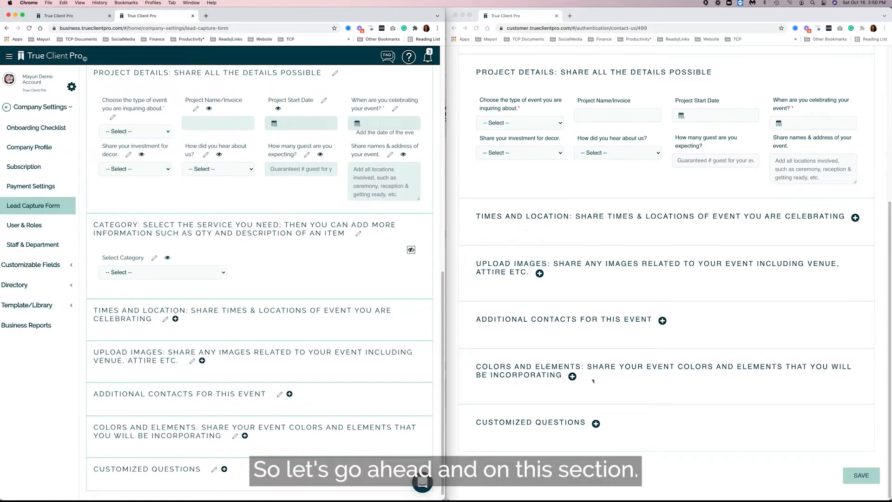
Step: Make the Category section visible to clients again and reload the client preview
{"action": "left_click", "coordinate": [411, 251]}
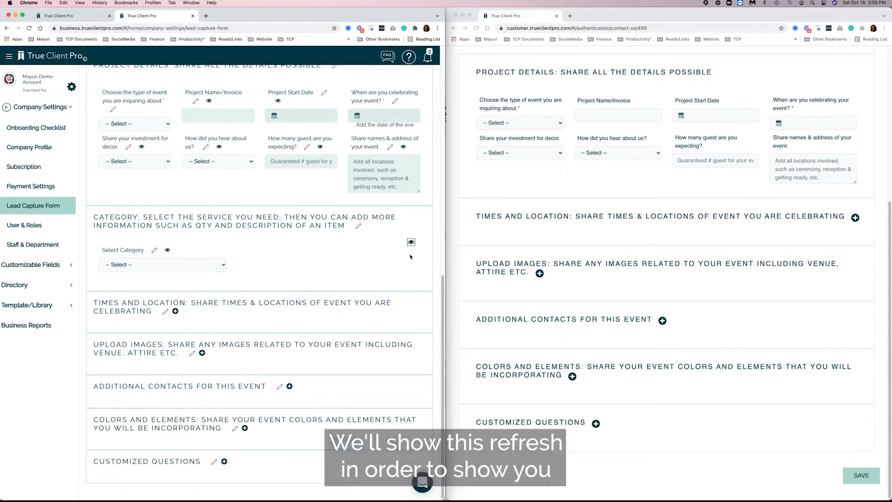
{"action": "left_click", "coordinate": [476, 28]}
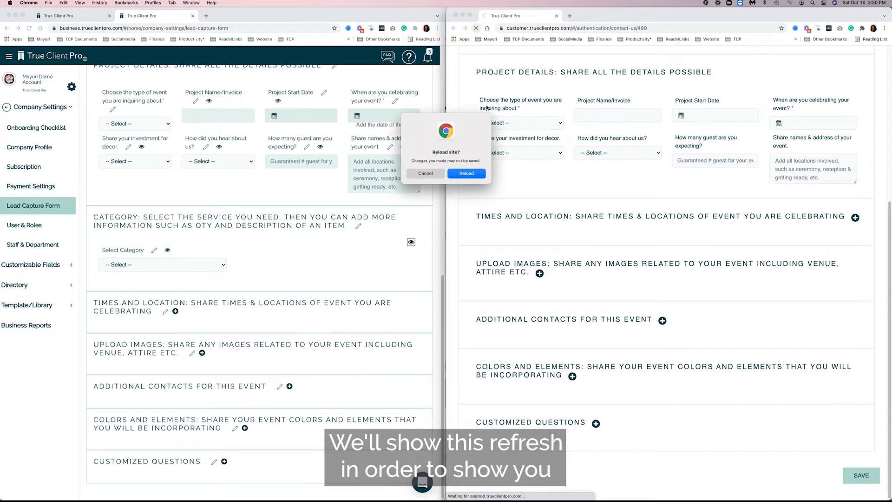
{"action": "left_click", "coordinate": [467, 174]}
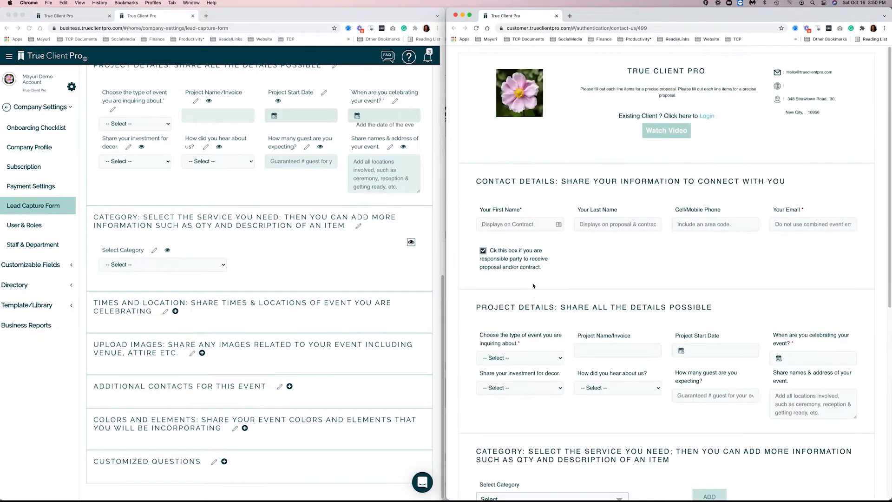
Step: Add the Bridal Personal Flowers, Groom's Personal Flowers and Ceremony categories to the form in the client preview
{"action": "scroll", "coordinate": [533, 286], "scroll_direction": "down", "scroll_amount": 7}
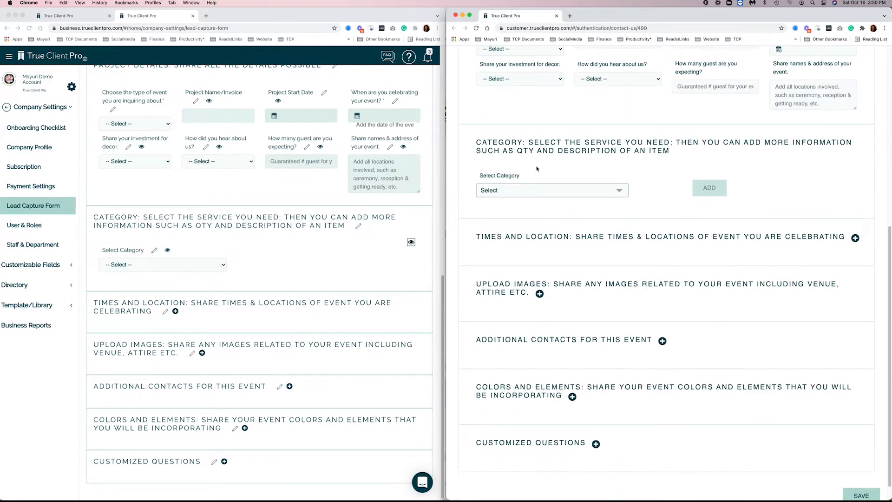
{"action": "left_click", "coordinate": [620, 191]}
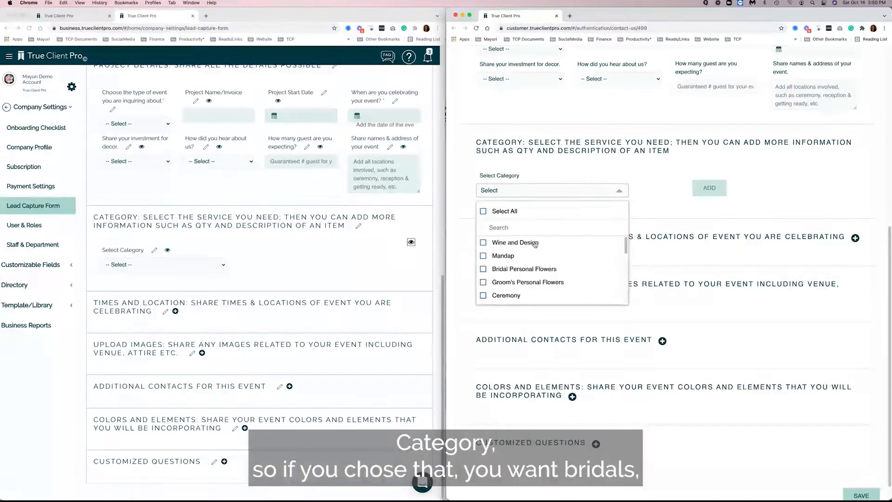
{"action": "left_click", "coordinate": [483, 269]}
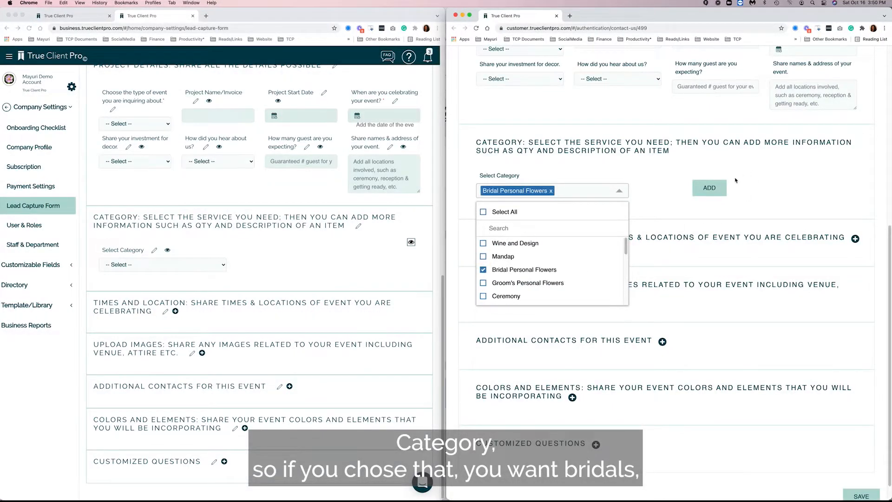
{"action": "left_click", "coordinate": [486, 283]}
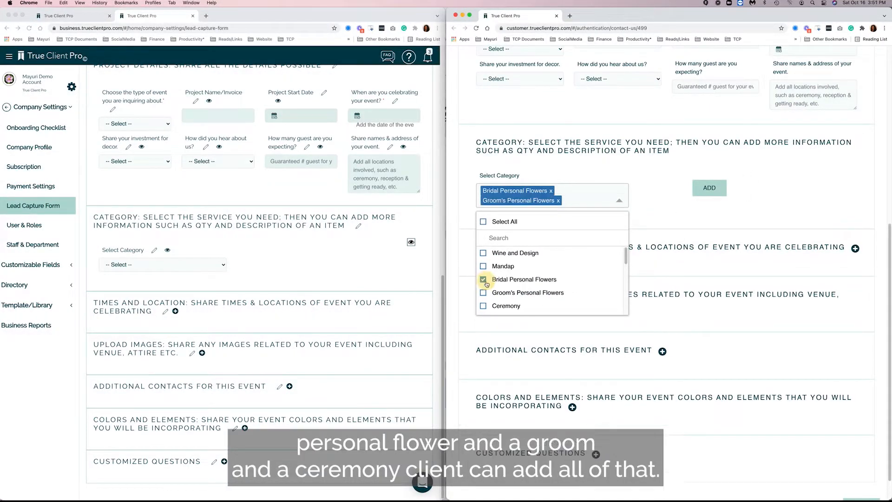
{"action": "left_click", "coordinate": [483, 306]}
{"action": "left_click", "coordinate": [710, 191]}
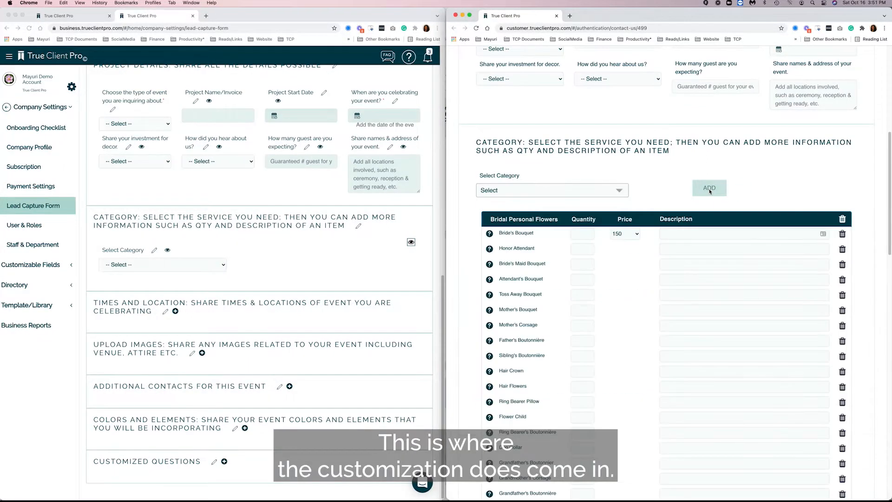
{"action": "scroll", "coordinate": [681, 308], "scroll_direction": "down", "scroll_amount": 5}
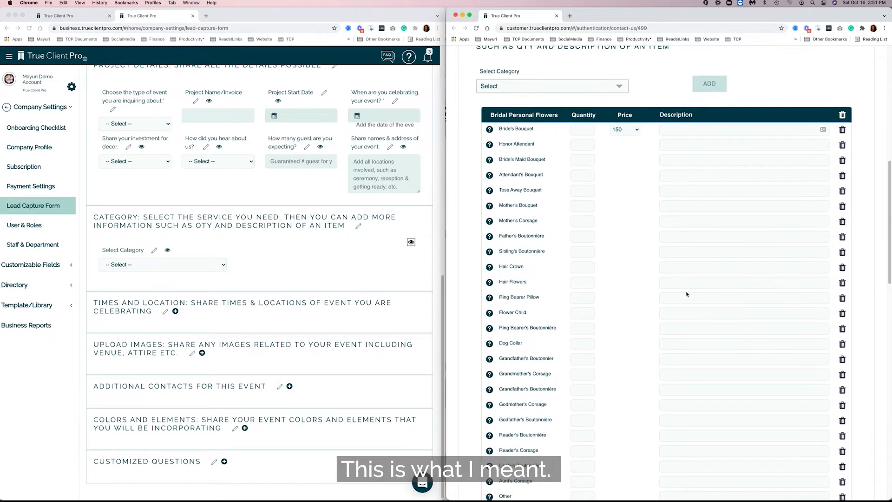
Step: Review the Bridal Personal Flowers items in the client preview, then open the Project Worksheet's Worksheet Category settings under Customizable Fields
{"action": "scroll", "coordinate": [686, 292], "scroll_direction": "up", "scroll_amount": 3}
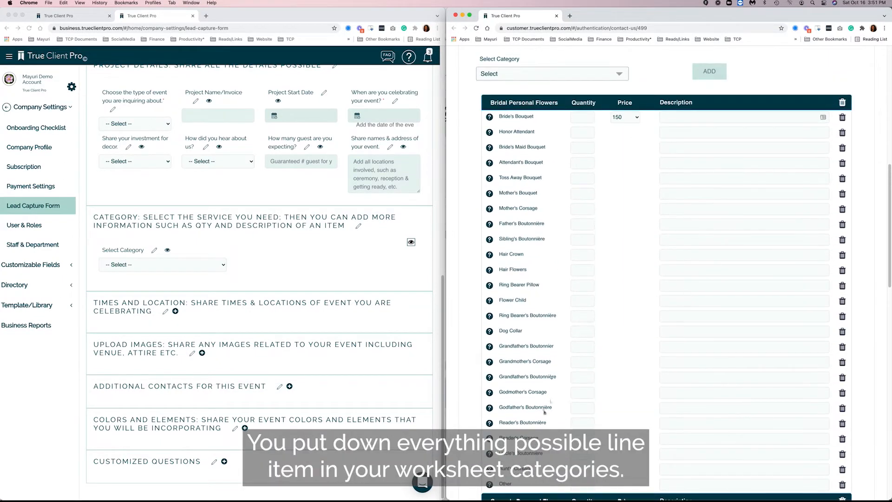
{"action": "scroll", "coordinate": [543, 410], "scroll_direction": "down", "scroll_amount": 1}
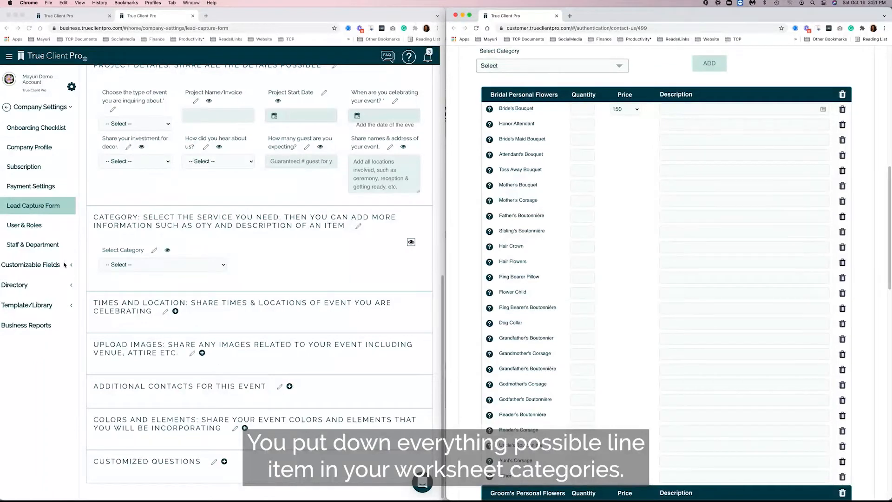
{"action": "left_click", "coordinate": [32, 264]}
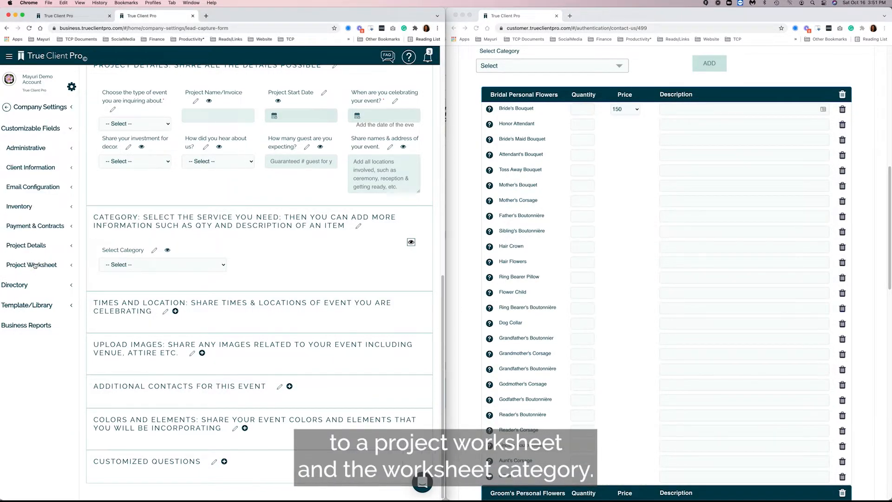
{"action": "left_click", "coordinate": [36, 265]}
{"action": "left_click", "coordinate": [36, 302]}
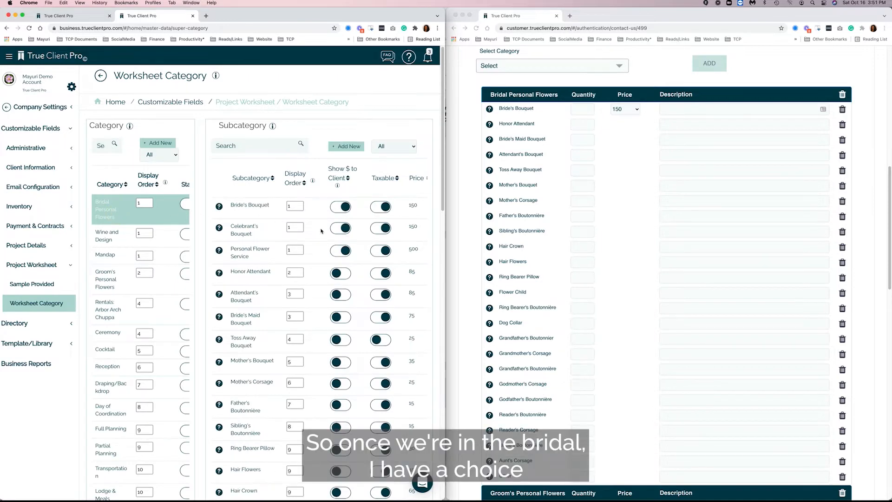
Step: Check the Bride's Bouquet subcategory's details and save it with Display on Lead Capture Form on
{"action": "scroll", "coordinate": [298, 344], "scroll_direction": "down", "scroll_amount": 15}
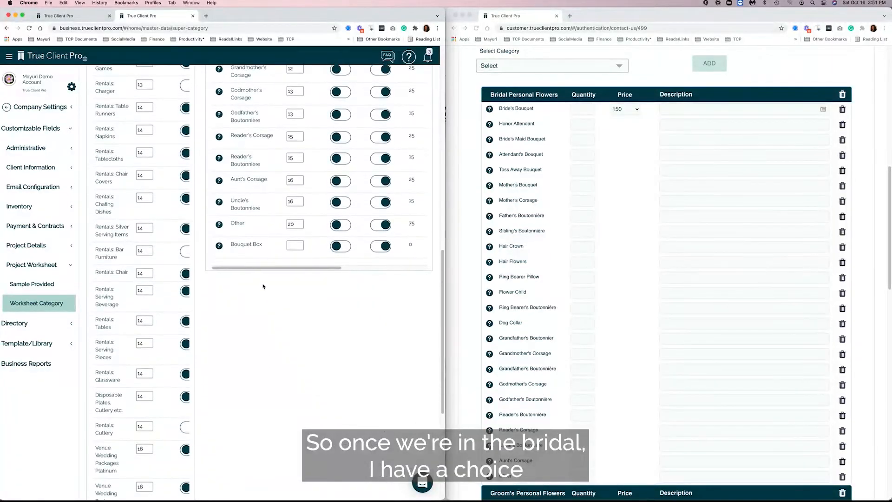
{"action": "left_click_drag", "start_coordinate": [257, 267], "coordinate": [373, 267]}
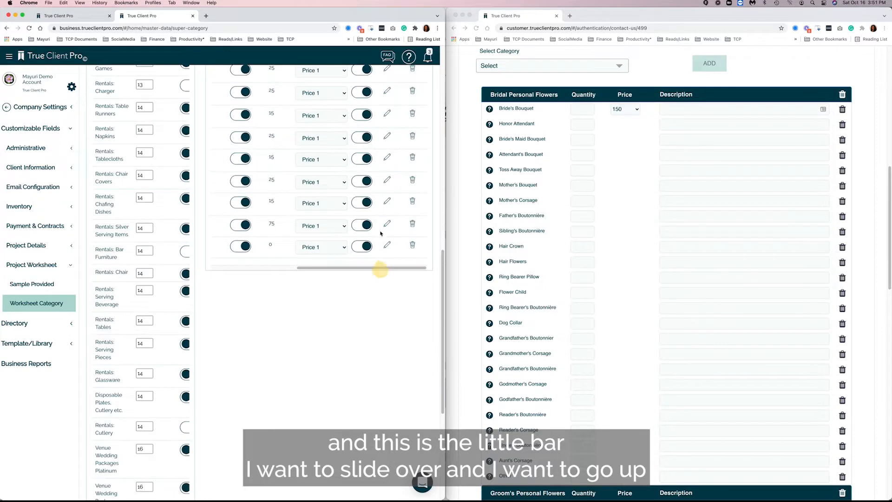
{"action": "scroll", "coordinate": [380, 229], "scroll_direction": "up", "scroll_amount": 15}
{"action": "scroll", "coordinate": [380, 229], "scroll_direction": "up", "scroll_amount": 2}
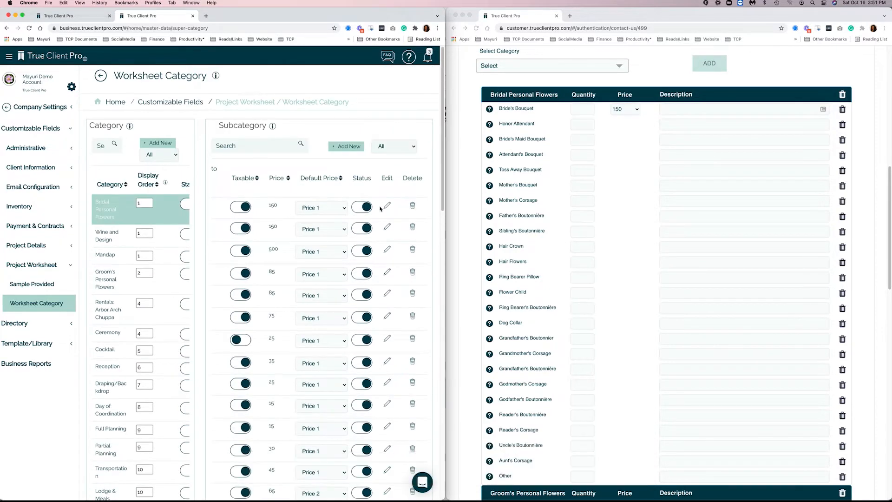
{"action": "left_click", "coordinate": [387, 207]}
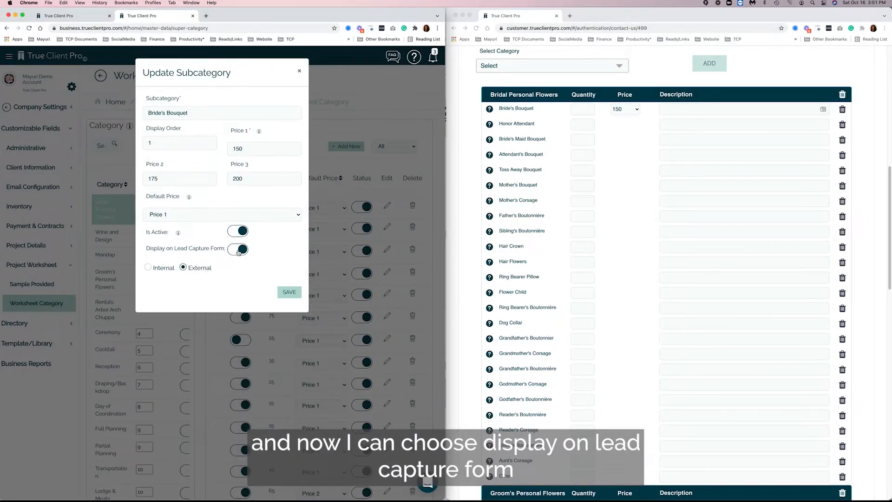
{"action": "left_click", "coordinate": [285, 293]}
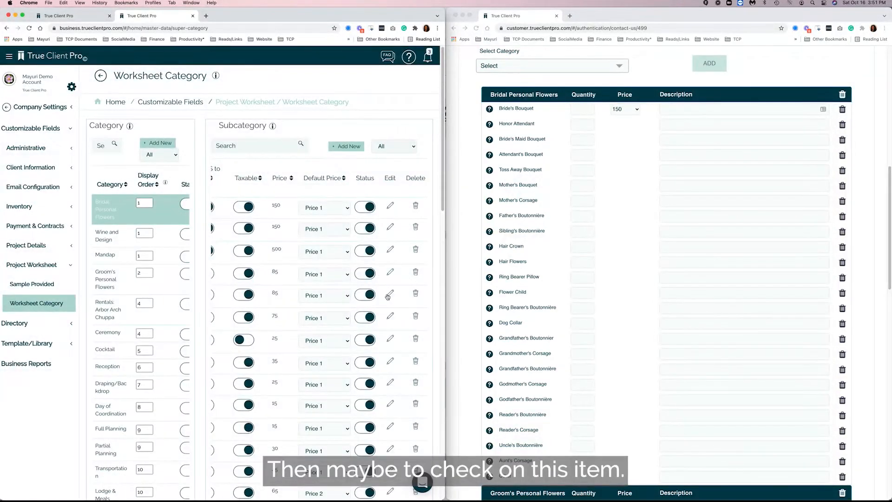
Step: Turn off Display on Lead Capture Form for the Attendant's Bouquet subcategory and save it
{"action": "left_click", "coordinate": [389, 295]}
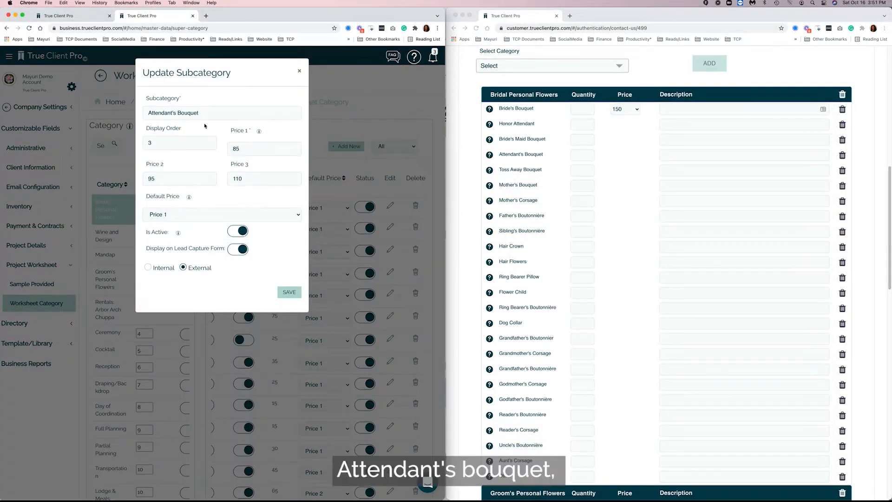
{"action": "left_click", "coordinate": [240, 251]}
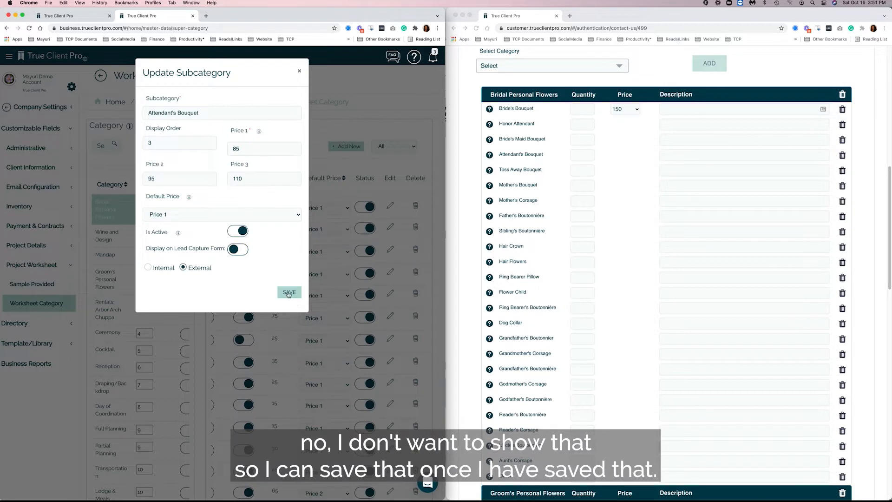
{"action": "left_click", "coordinate": [288, 293]}
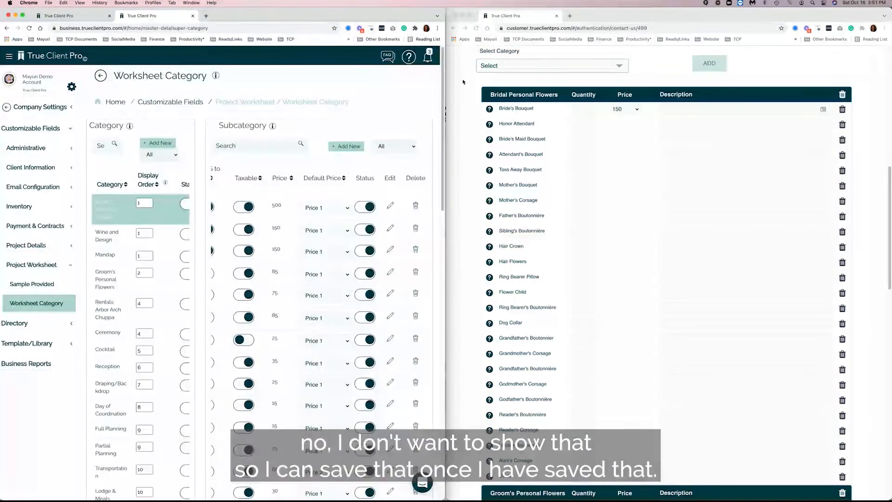
Step: Reload the client preview and add the Bridal Personal Flowers category to the form again to review its items
{"action": "left_click", "coordinate": [464, 82]}
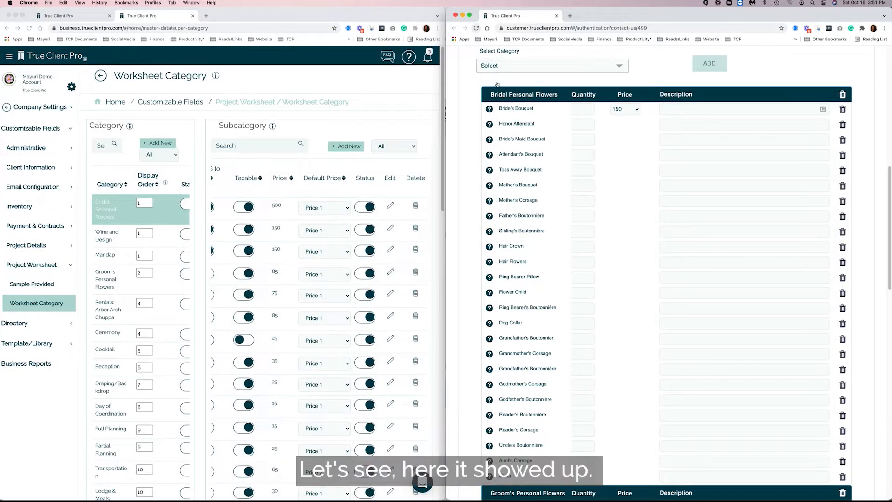
{"action": "left_click", "coordinate": [476, 28]}
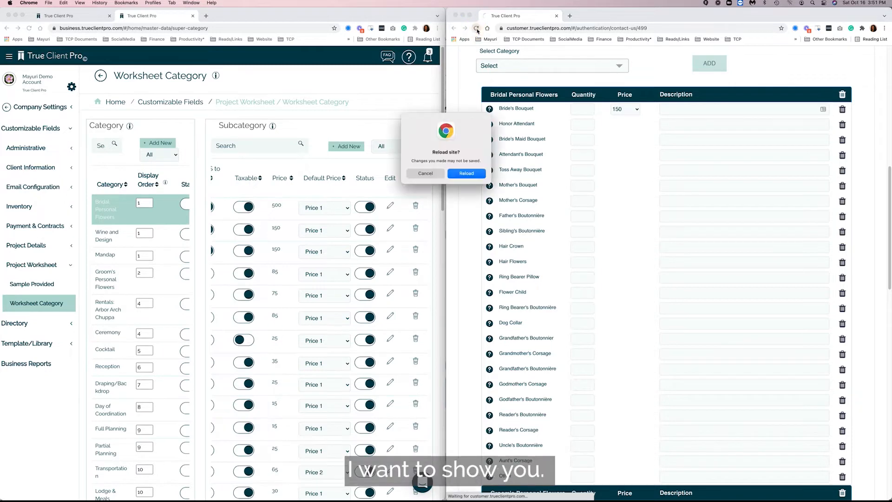
{"action": "left_click", "coordinate": [461, 178]}
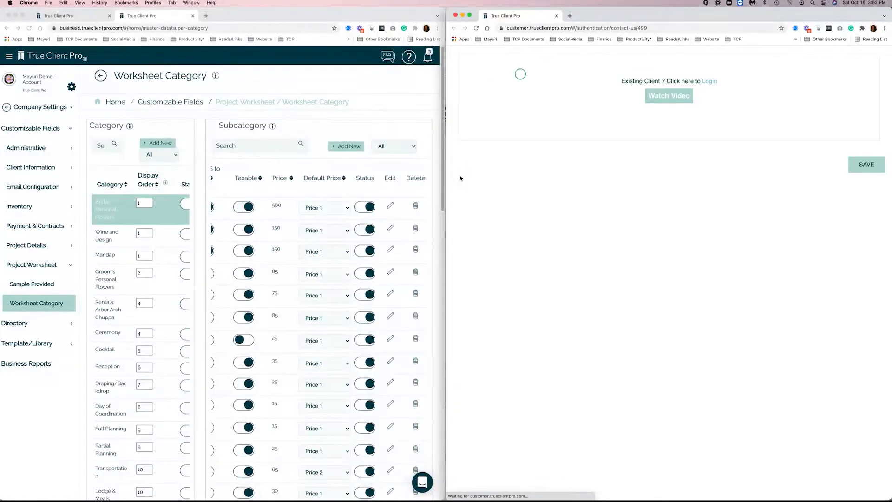
{"action": "scroll", "coordinate": [504, 318], "scroll_direction": "down", "scroll_amount": 5}
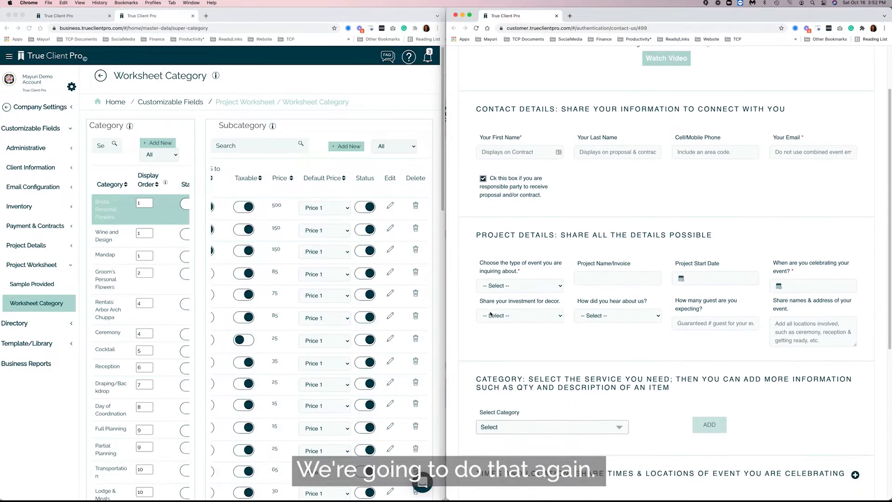
{"action": "left_click", "coordinate": [572, 355]}
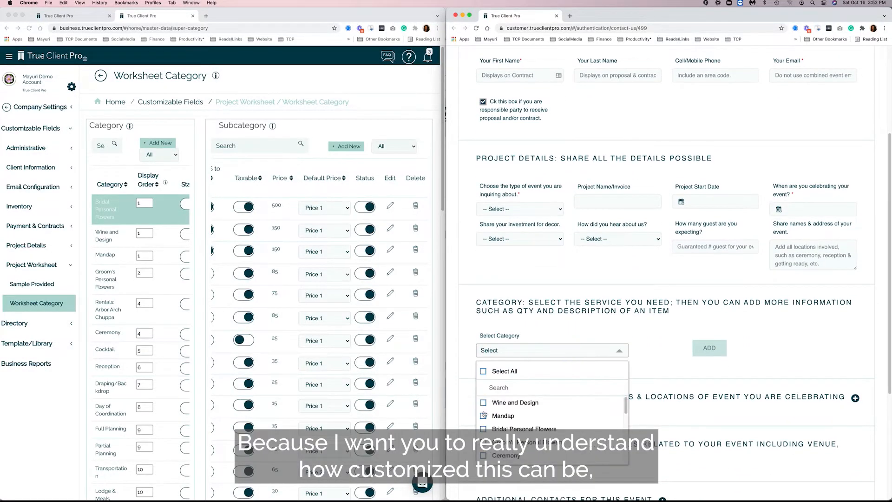
{"action": "left_click", "coordinate": [484, 429]}
{"action": "left_click", "coordinate": [701, 349]}
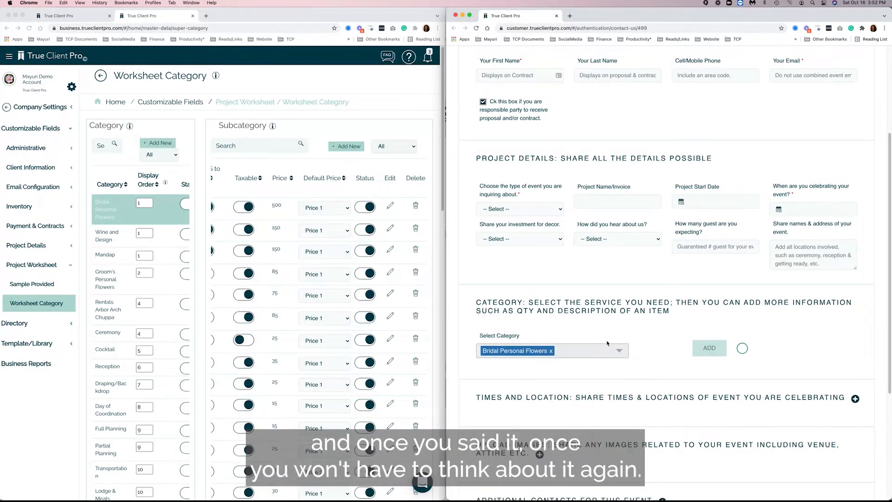
{"action": "scroll", "coordinate": [607, 348], "scroll_direction": "down", "scroll_amount": 1}
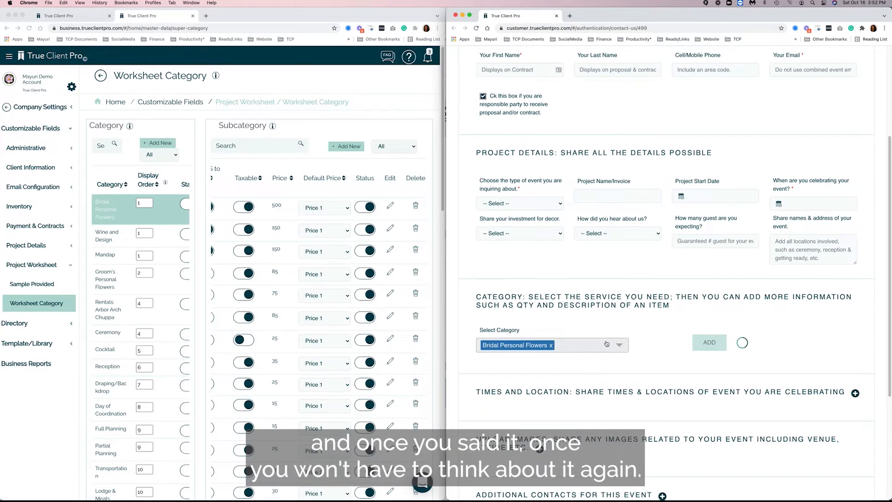
{"action": "scroll", "coordinate": [607, 344], "scroll_direction": "down", "scroll_amount": 5}
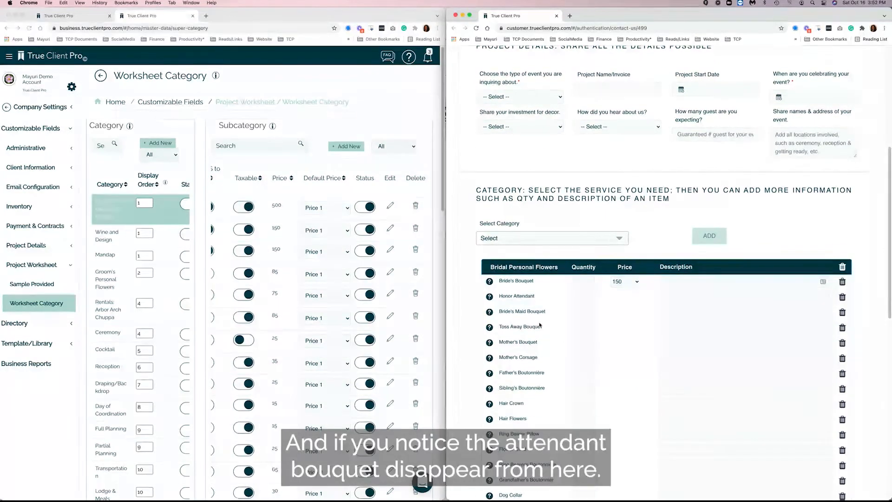
Step: Open the Bride's Maid Bouquet questionnaire in the client preview and the Bride's Bouquet questionnaire in the Worksheet Category settings
{"action": "left_click", "coordinate": [490, 312]}
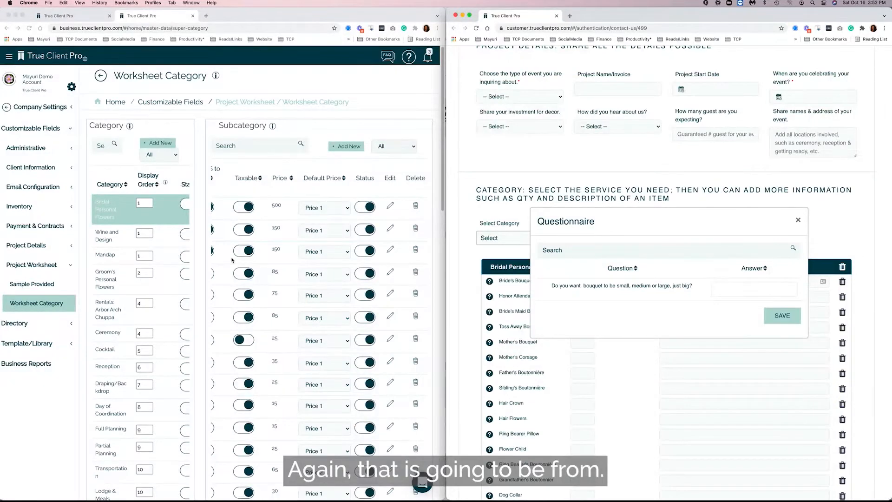
{"action": "scroll", "coordinate": [286, 397], "scroll_direction": "down", "scroll_amount": 15}
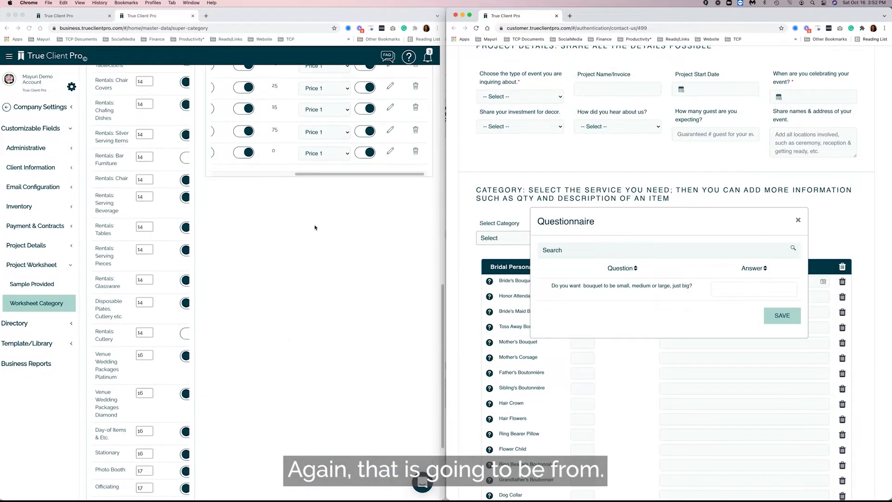
{"action": "left_click_drag", "start_coordinate": [314, 175], "coordinate": [226, 176]}
{"action": "scroll", "coordinate": [248, 151], "scroll_direction": "up", "scroll_amount": 8}
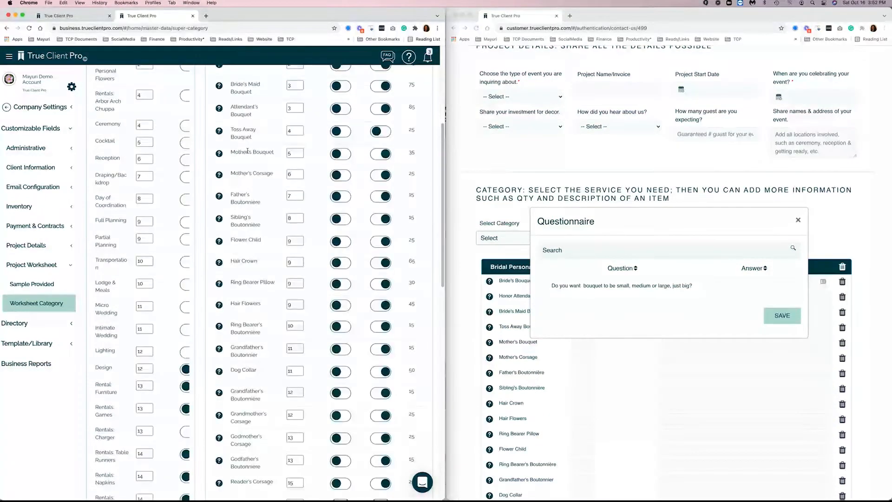
{"action": "scroll", "coordinate": [248, 151], "scroll_direction": "up", "scroll_amount": 5}
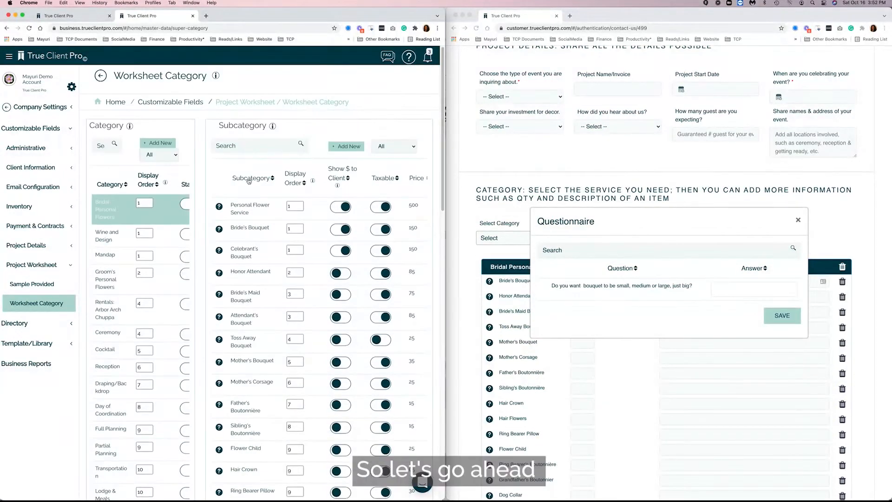
{"action": "left_click", "coordinate": [219, 229]}
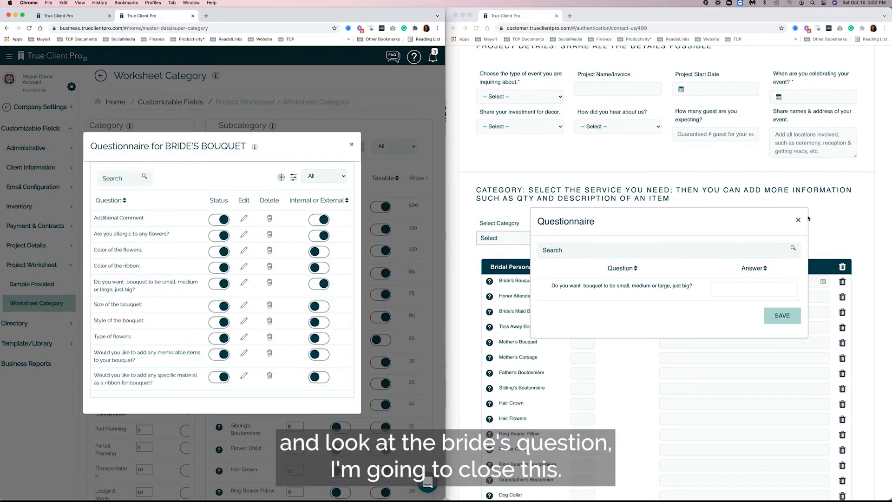
Step: Close the Bride's Maid Bouquet questionnaire in the client preview and open the Bride's Bouquet questionnaire there instead
{"action": "left_click", "coordinate": [848, 233]}
{"action": "left_click", "coordinate": [799, 221]}
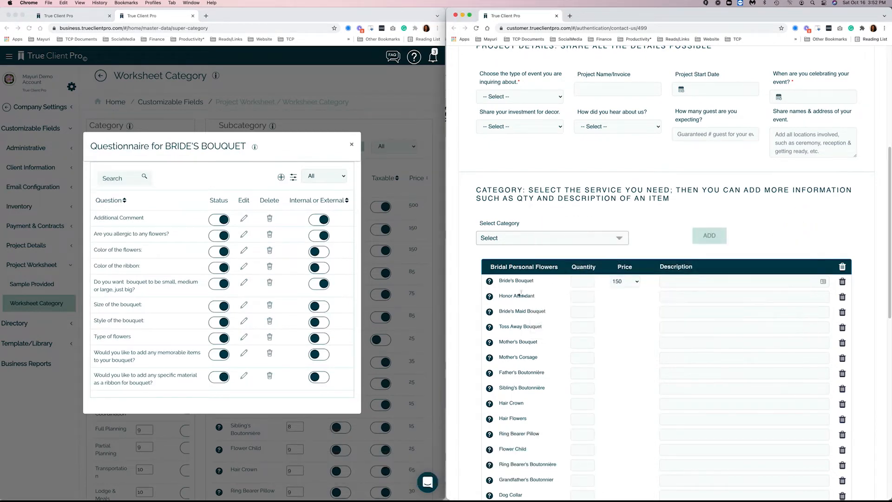
{"action": "left_click", "coordinate": [490, 282]}
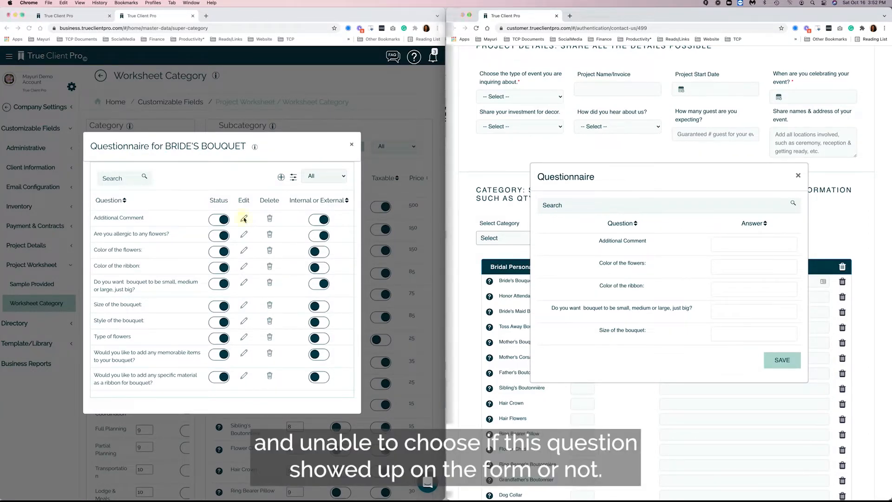
Step: Edit the Additional Comment question for Bride's Bouquet, turning off Display on Lead Capture Form and trying to turn it back on while Internal
{"action": "left_click", "coordinate": [244, 219]}
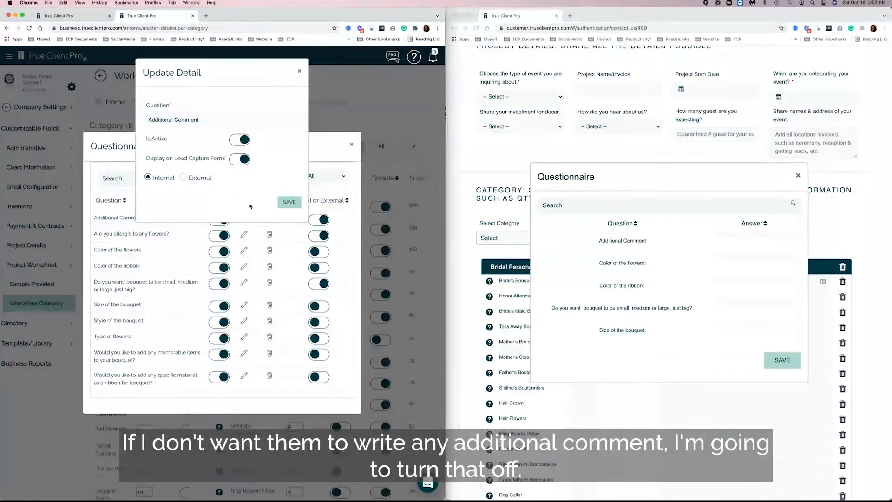
{"action": "left_click", "coordinate": [242, 160]}
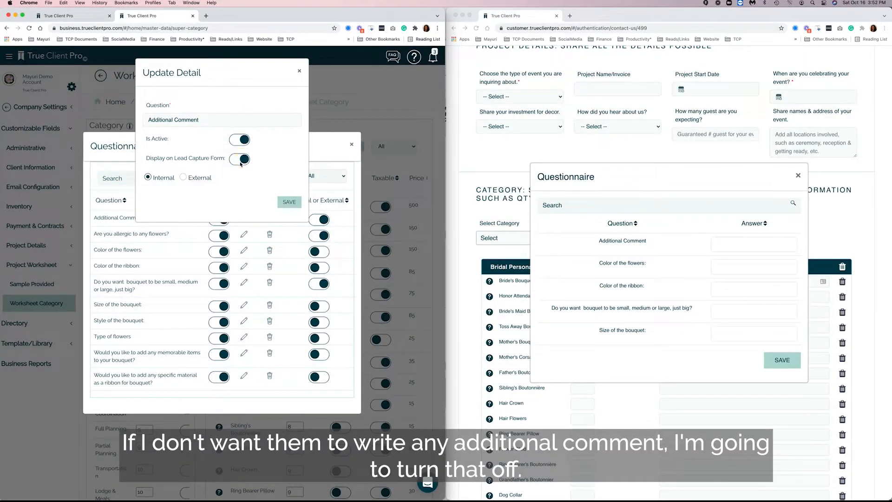
{"action": "left_click", "coordinate": [242, 160]}
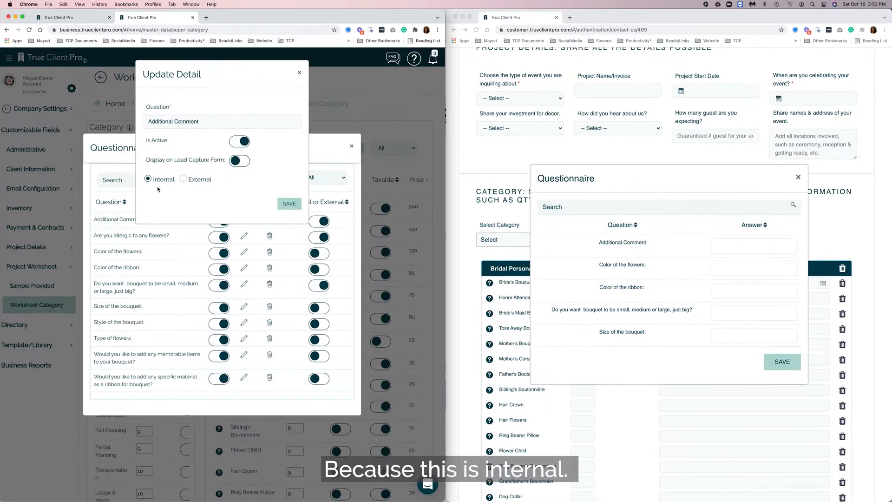
{"action": "left_click", "coordinate": [235, 162]}
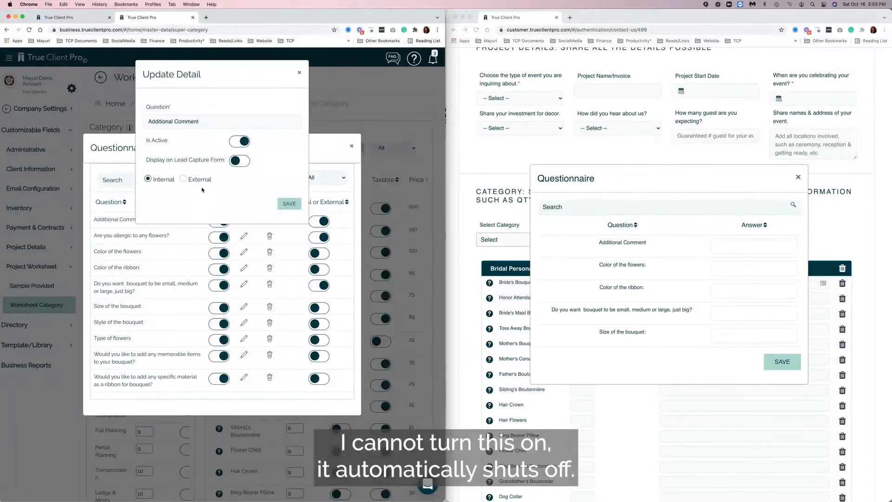
Step: Make the Additional Comment question External, set Display on Lead Capture Form to off, and save it
{"action": "left_click", "coordinate": [183, 179]}
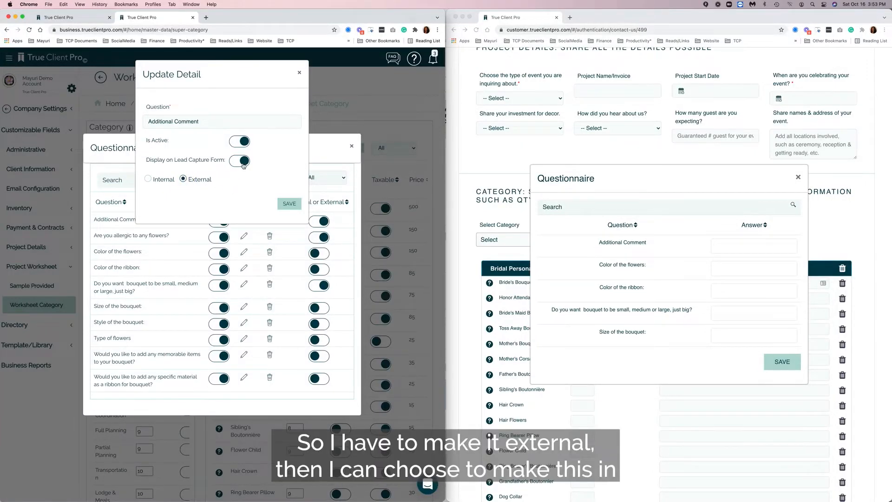
{"action": "left_click", "coordinate": [235, 161]}
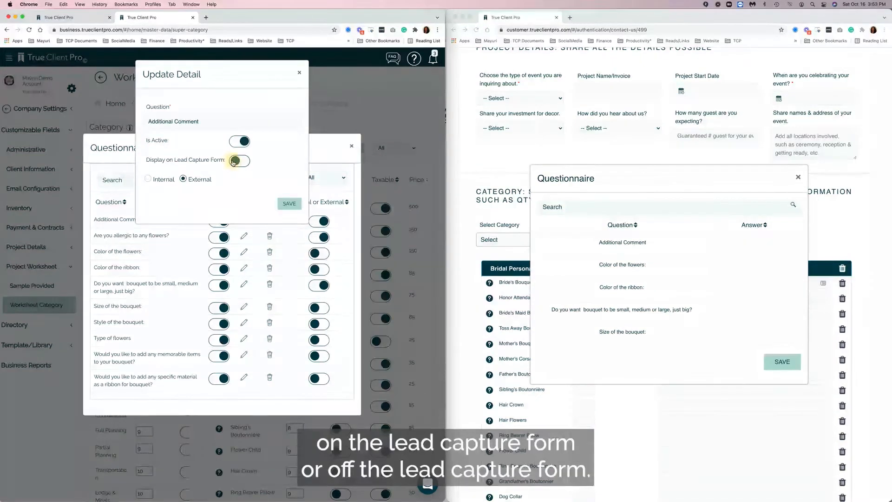
{"action": "left_click", "coordinate": [234, 161]}
{"action": "left_click", "coordinate": [242, 163]}
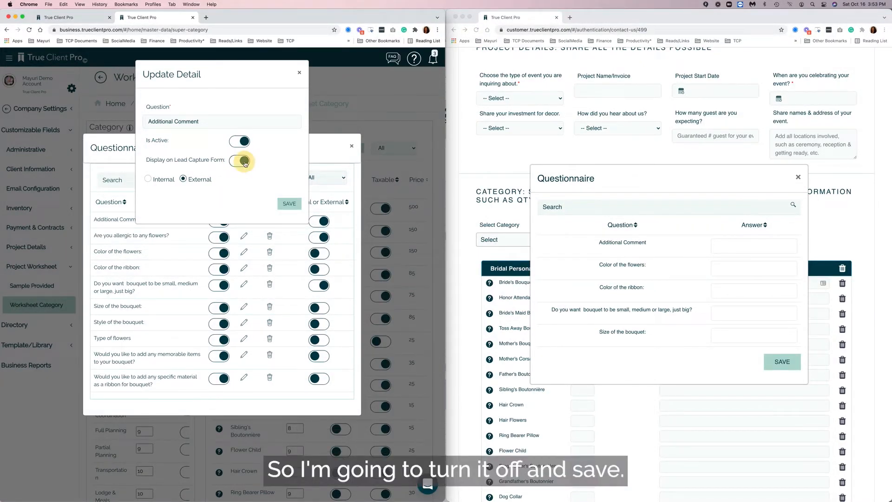
{"action": "left_click", "coordinate": [288, 206]}
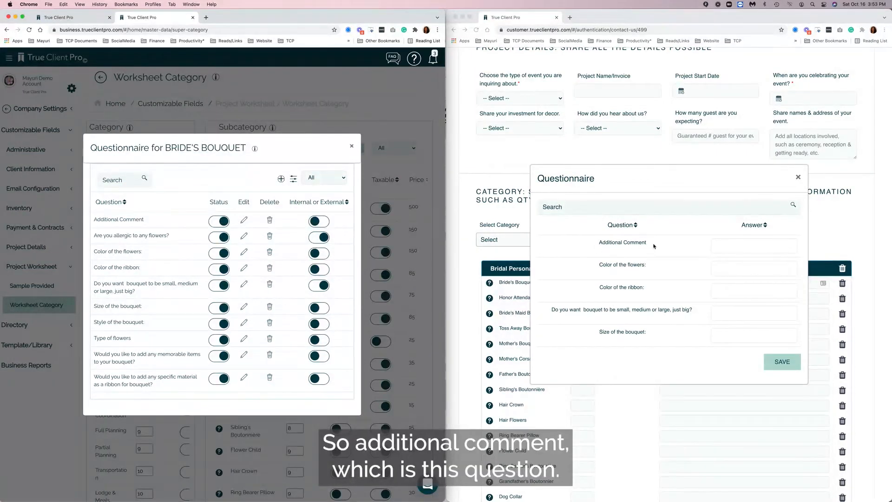
Step: Close the Bride's Bouquet questionnaire in the client preview and reload the lead capture form
{"action": "left_click", "coordinate": [799, 177]}
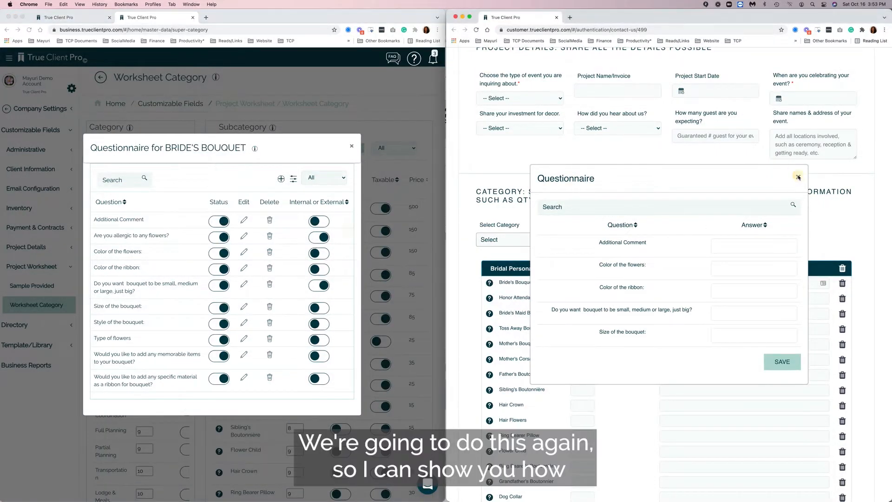
{"action": "left_click", "coordinate": [798, 176]}
{"action": "left_click", "coordinate": [474, 29]}
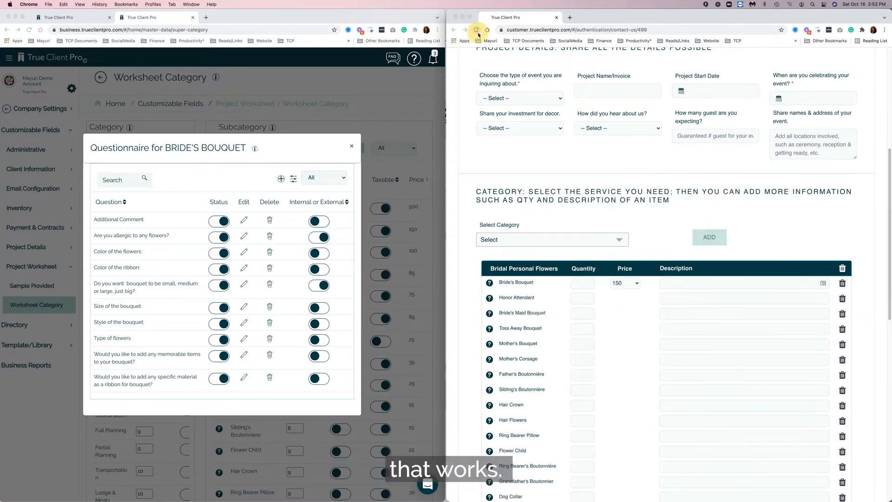
{"action": "left_click", "coordinate": [467, 178]}
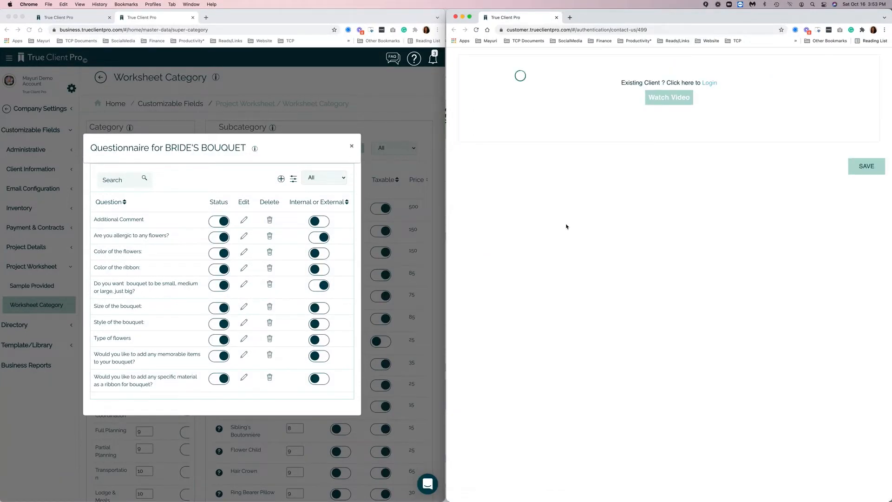
Step: Add the Bridal Personal Flowers category to the reloaded client form
{"action": "scroll", "coordinate": [567, 227], "scroll_direction": "down", "scroll_amount": 6}
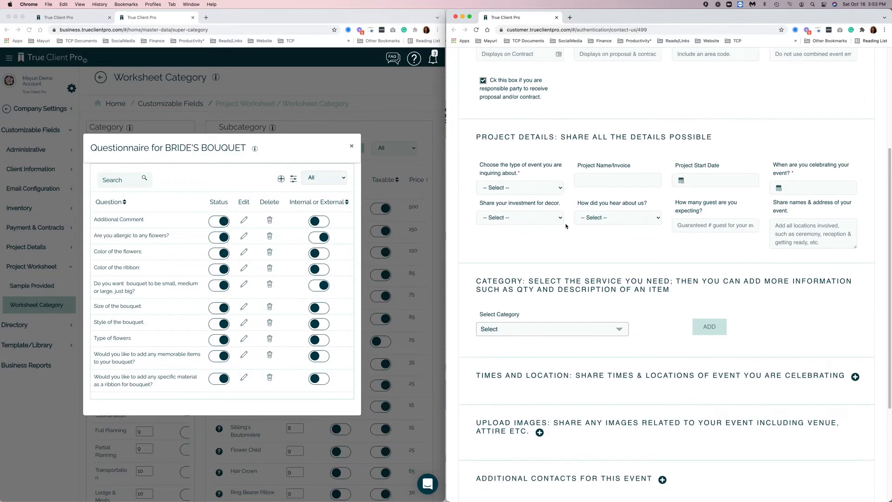
{"action": "left_click", "coordinate": [585, 207]}
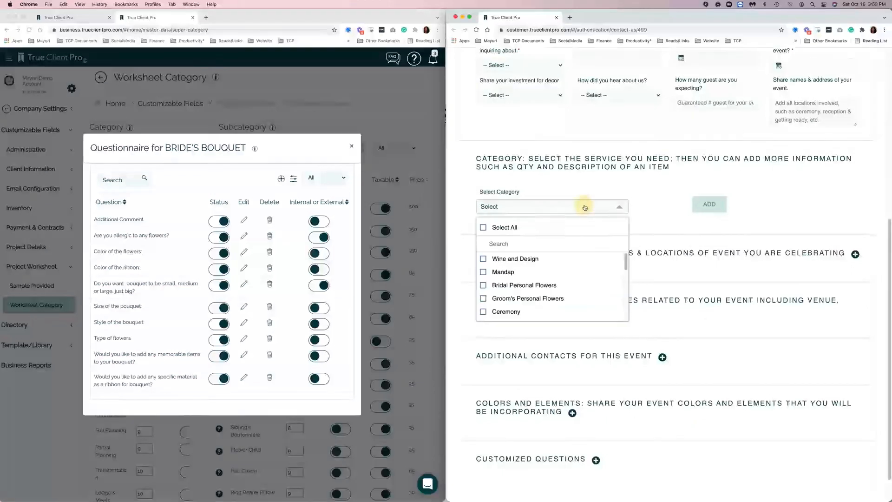
{"action": "left_click", "coordinate": [483, 285]}
{"action": "left_click", "coordinate": [706, 205]}
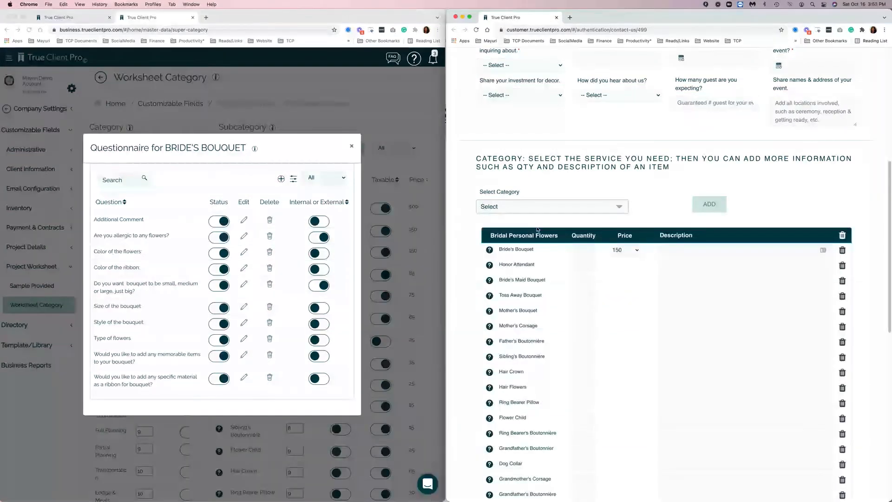
Step: Check the Bride's Bouquet questions in the client preview, and close the questionnaire there and in the Worksheet Category settings
{"action": "left_click", "coordinate": [490, 251]}
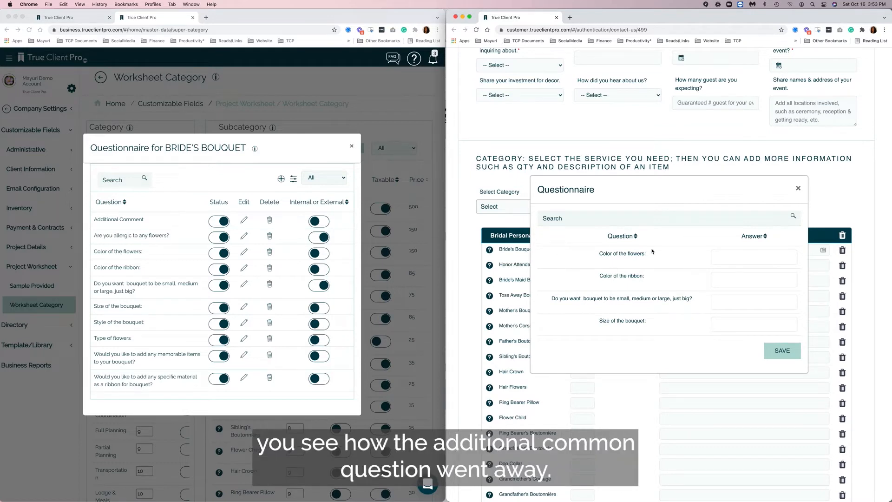
{"action": "left_click", "coordinate": [798, 188]}
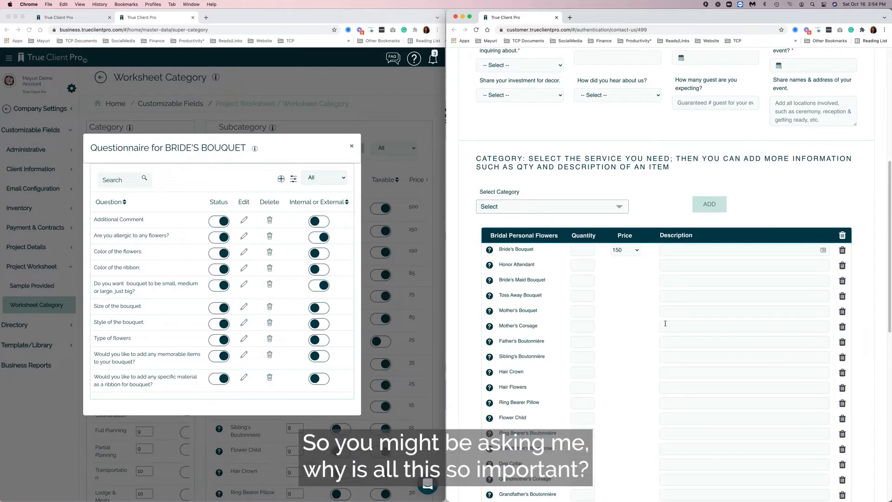
{"action": "left_click", "coordinate": [351, 147]}
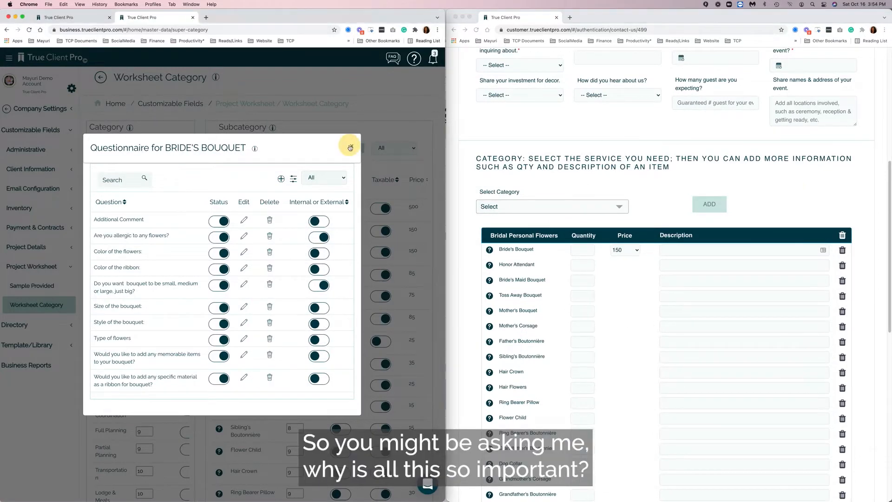
{"action": "left_click", "coordinate": [350, 147]}
Step: Fill in the client's first and last name in the contact details of the lead capture form
{"action": "scroll", "coordinate": [621, 218], "scroll_direction": "up", "scroll_amount": 6}
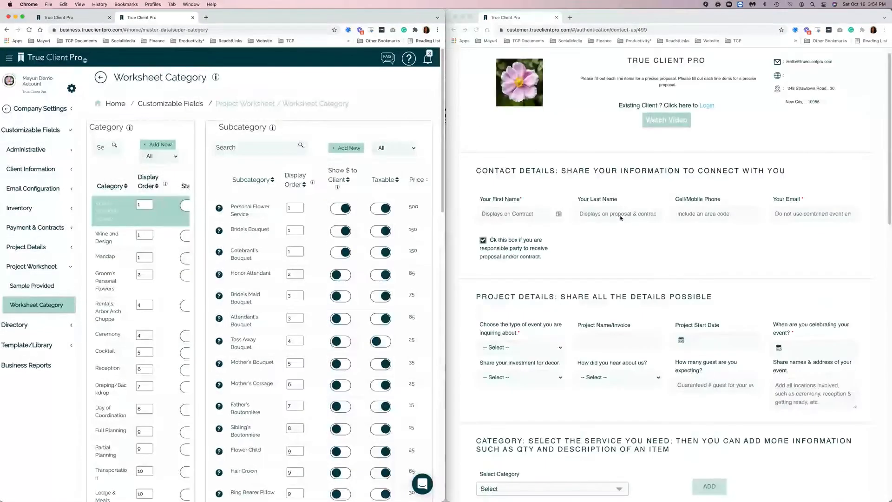
{"action": "left_click", "coordinate": [495, 213]}
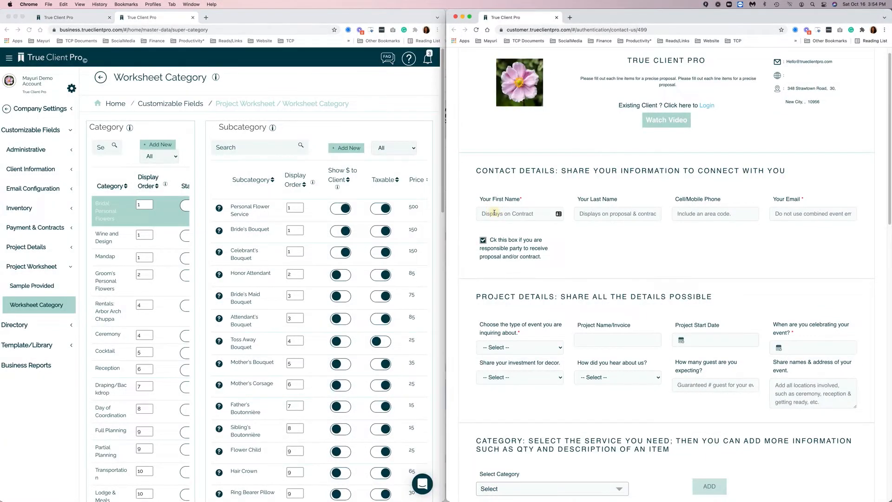
{"action": "left_click", "coordinate": [494, 213]}
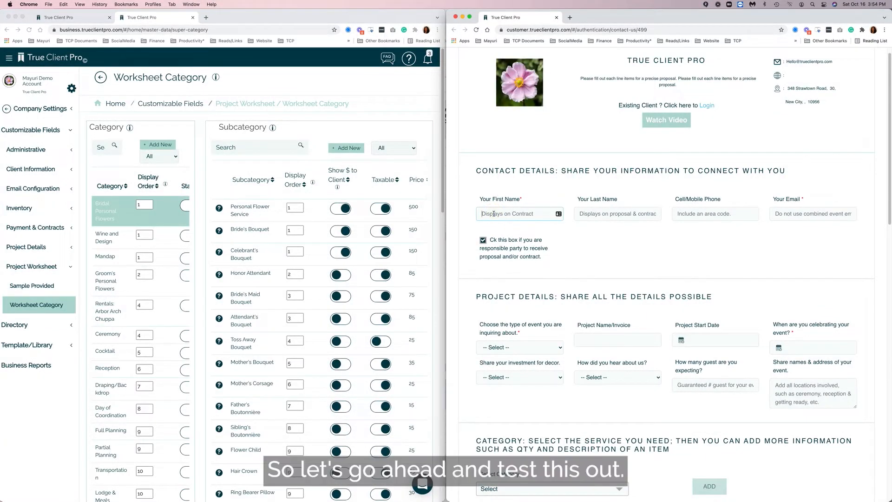
{"action": "type", "text": "Mayuri"}
{"action": "left_click", "coordinate": [589, 210]}
{"action": "type", "text": "P"}
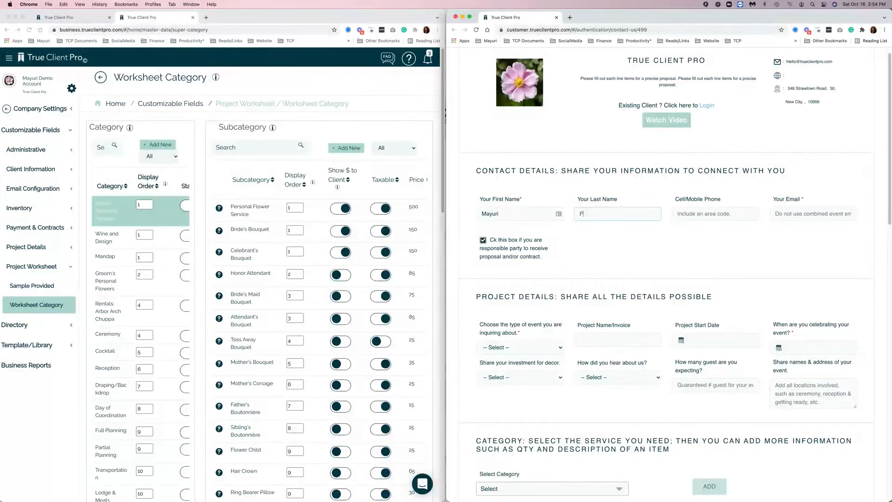
Step: Enter the client's mobile phone number and e-mail address in the contact details
{"action": "left_click", "coordinate": [686, 211]}
{"action": "type", "text": "111) 111"}
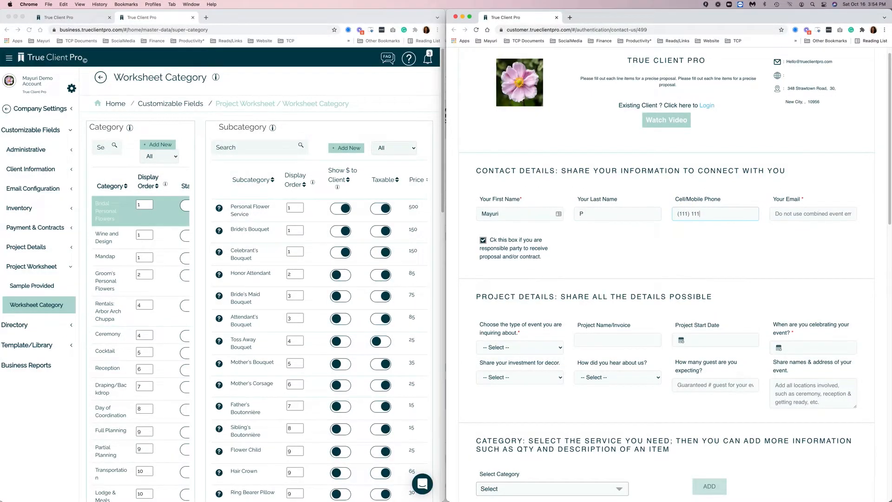
{"action": "type", "text": "-1111"}
{"action": "left_click", "coordinate": [814, 214]}
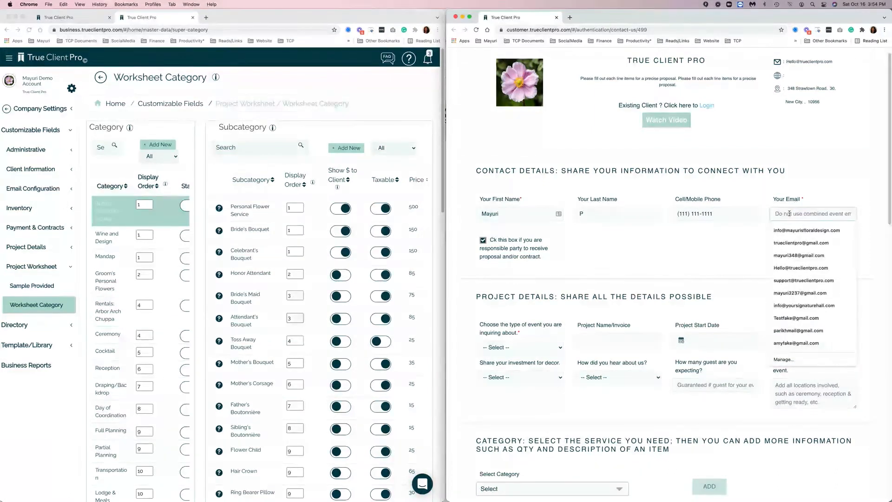
{"action": "type", "text": "supp"}
{"action": "left_click", "coordinate": [802, 230]}
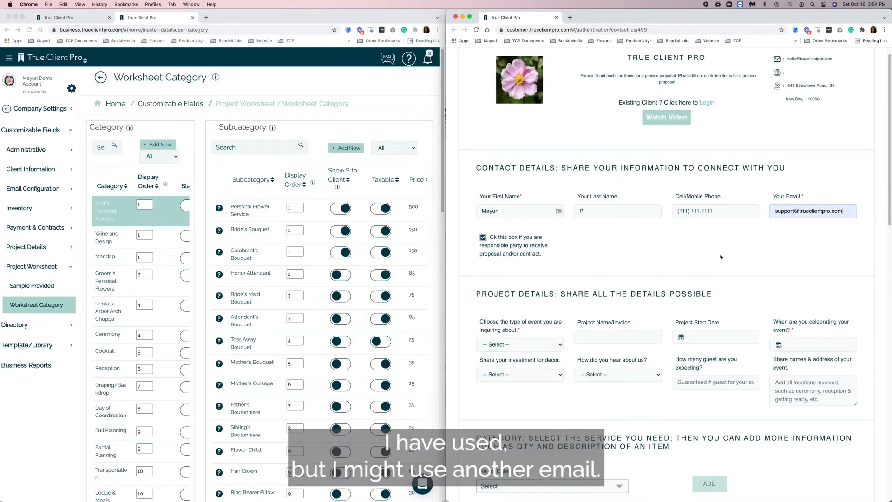
Step: Choose Wedding as the event type and set the project start date to 10/16/2021
{"action": "scroll", "coordinate": [721, 257], "scroll_direction": "down", "scroll_amount": 3}
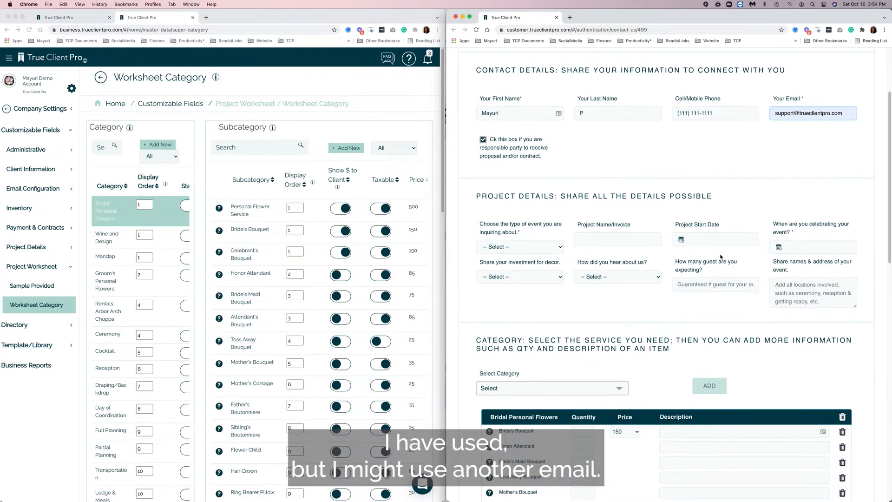
{"action": "scroll", "coordinate": [721, 257], "scroll_direction": "down", "scroll_amount": 3}
{"action": "left_click", "coordinate": [525, 132]}
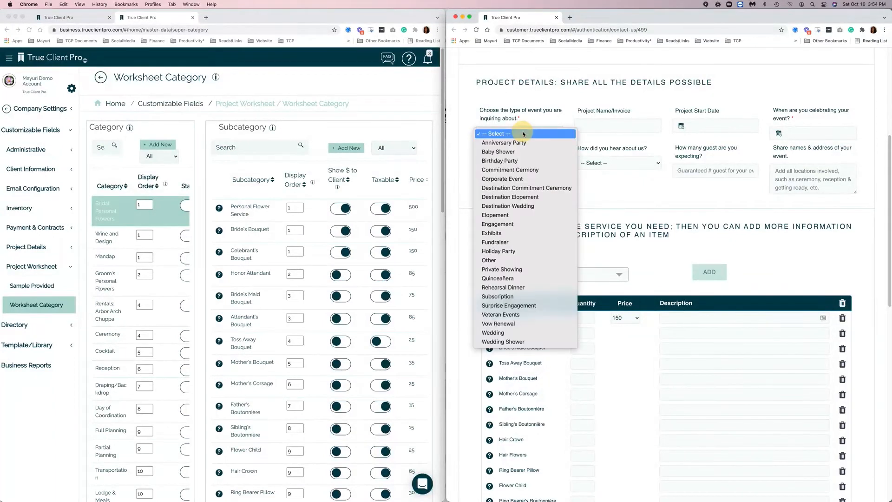
{"action": "left_click", "coordinate": [519, 333]}
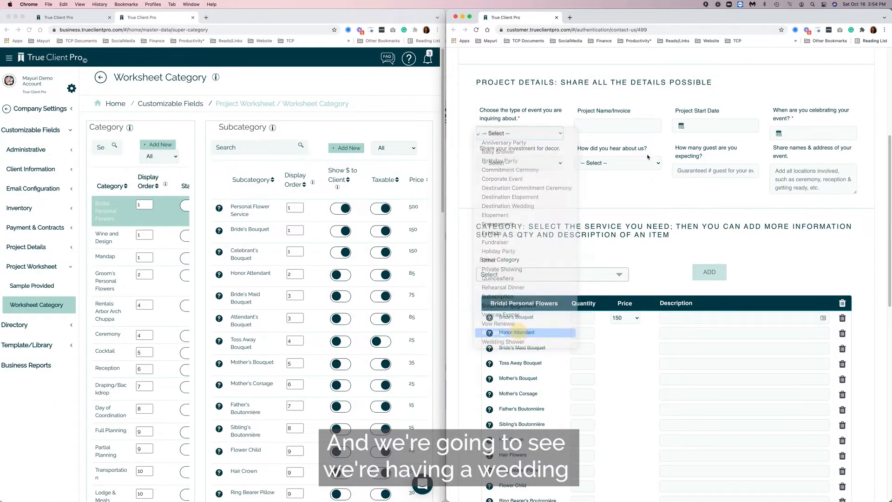
{"action": "left_click", "coordinate": [698, 126]}
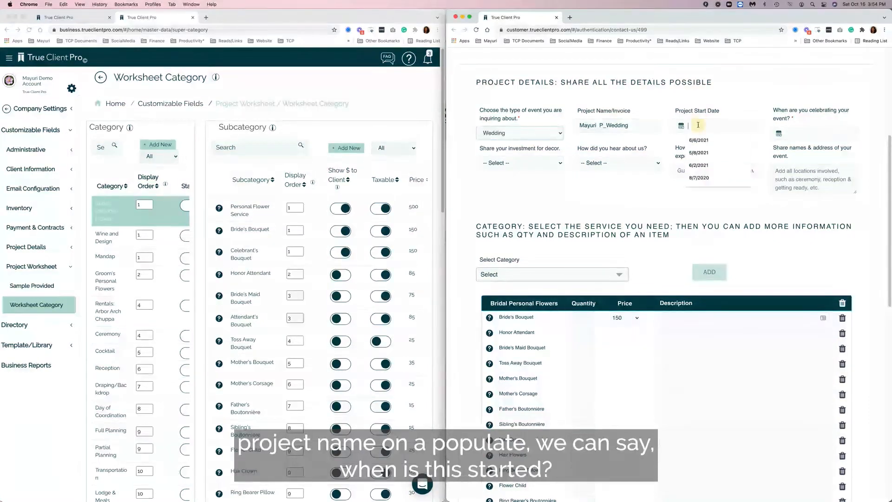
{"action": "left_click", "coordinate": [772, 263]}
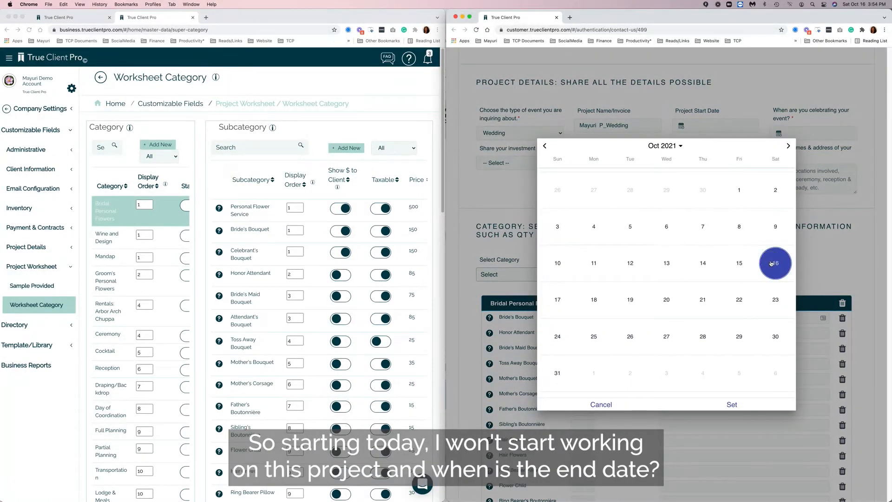
{"action": "left_click", "coordinate": [732, 405]}
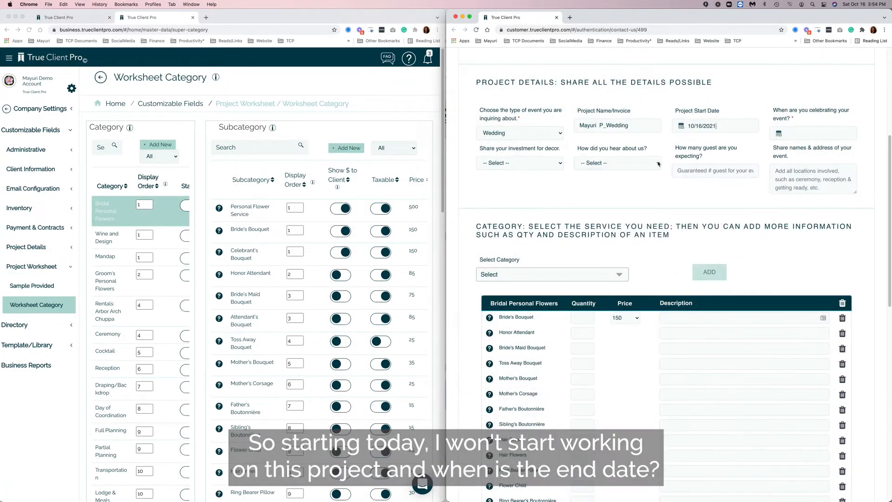
Step: Set the event celebration date to 2/19/2022
{"action": "left_click", "coordinate": [792, 135]}
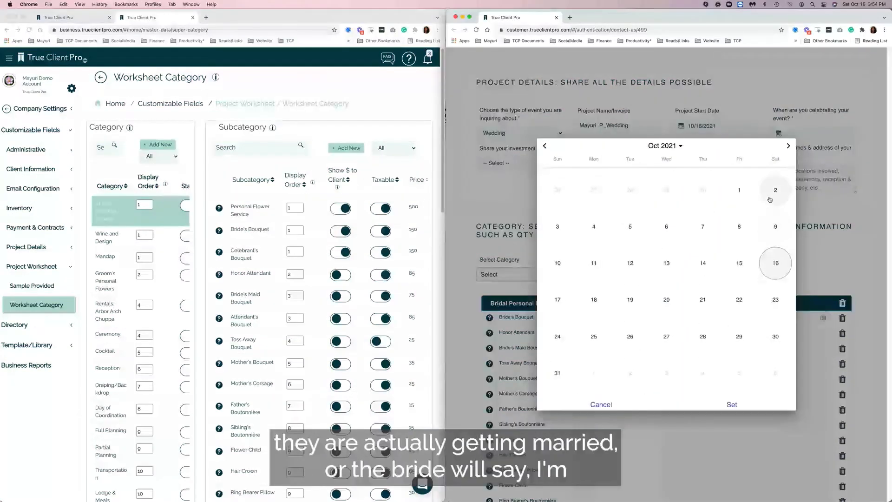
{"action": "left_click", "coordinate": [789, 146]}
{"action": "left_click", "coordinate": [789, 147]}
{"action": "left_click", "coordinate": [790, 146]}
{"action": "left_click", "coordinate": [789, 146]}
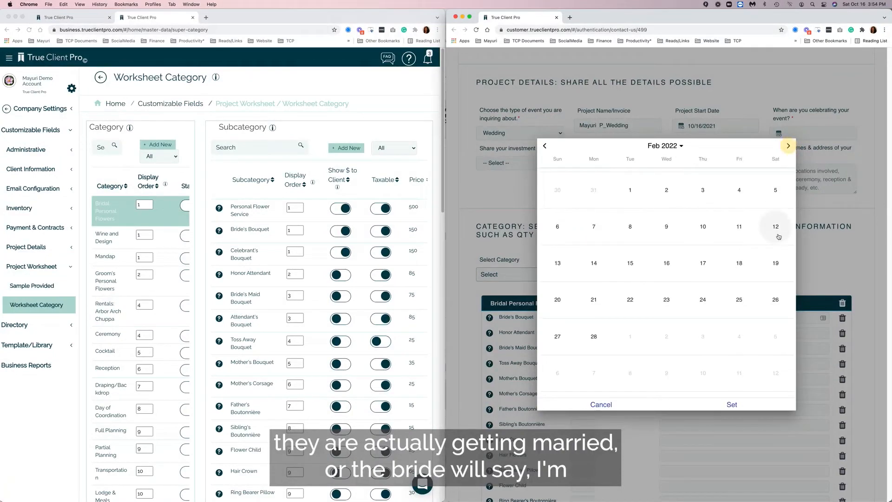
{"action": "left_click", "coordinate": [776, 263]}
{"action": "left_click", "coordinate": [732, 404]}
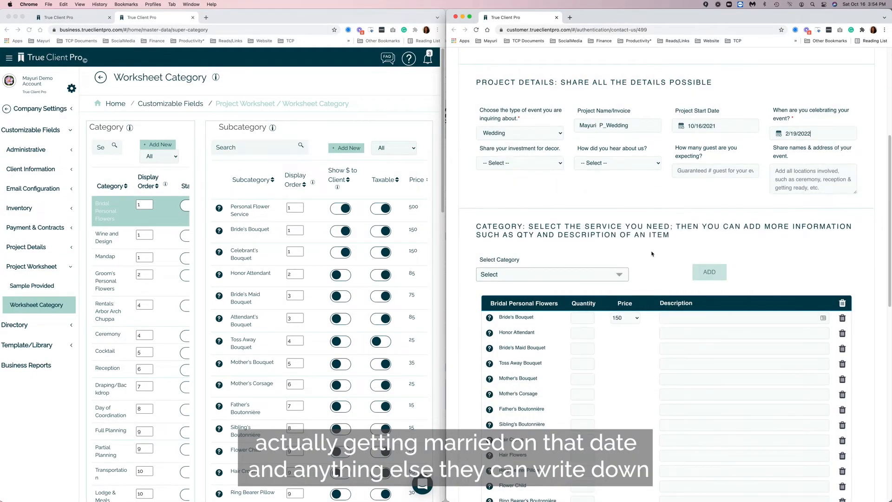
Step: Choose Facebook as the referral source and $6000 - $6500 as the decor investment
{"action": "scroll", "coordinate": [700, 219], "scroll_direction": "down", "scroll_amount": 2}
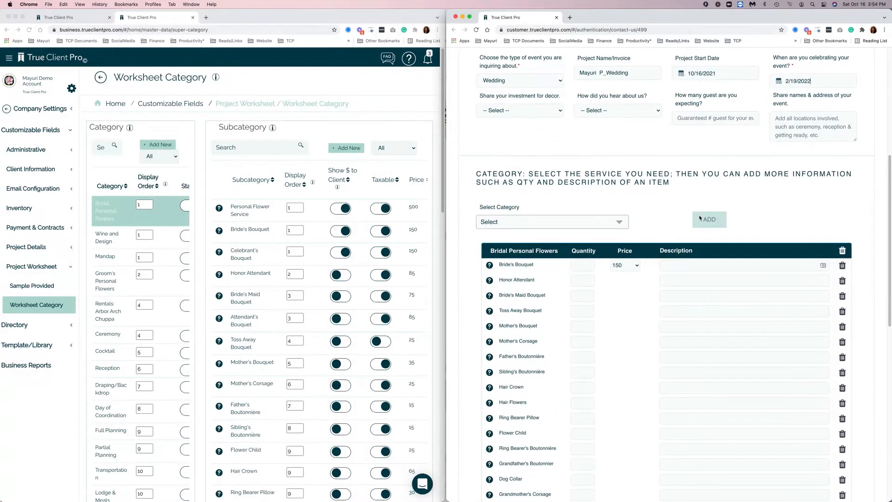
{"action": "left_click", "coordinate": [619, 116]}
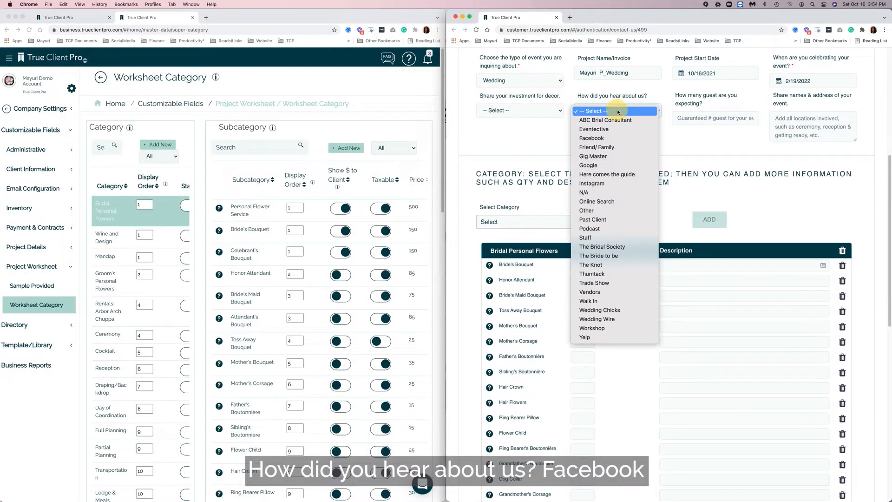
{"action": "left_click", "coordinate": [604, 135]}
{"action": "left_click", "coordinate": [514, 113]}
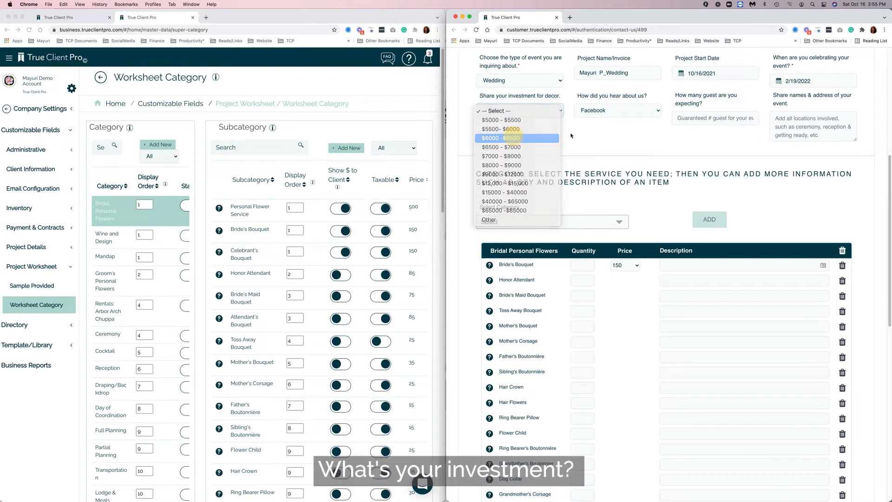
{"action": "left_click", "coordinate": [512, 132]}
Step: Enter "Church" and "Rockleigh country Club" on separate lines as the event's location names
{"action": "scroll", "coordinate": [757, 117], "scroll_direction": "down", "scroll_amount": 2}
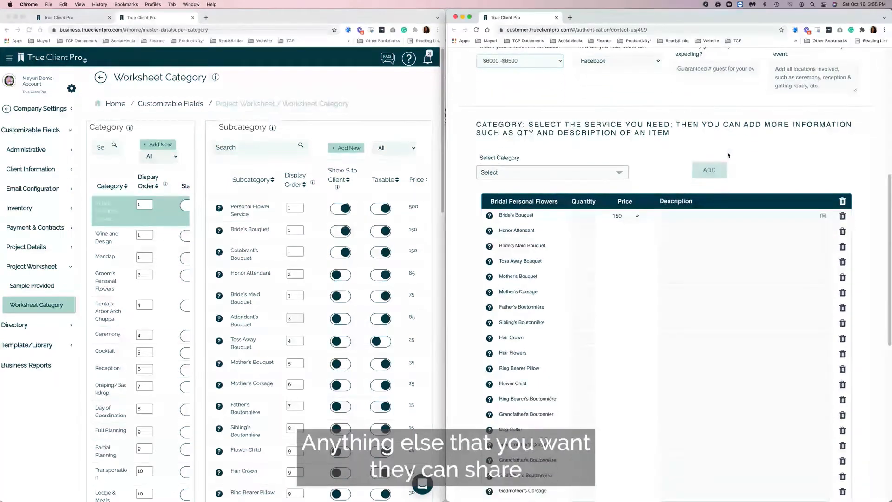
{"action": "left_click", "coordinate": [792, 71]}
{"action": "type", "text": "Church"}
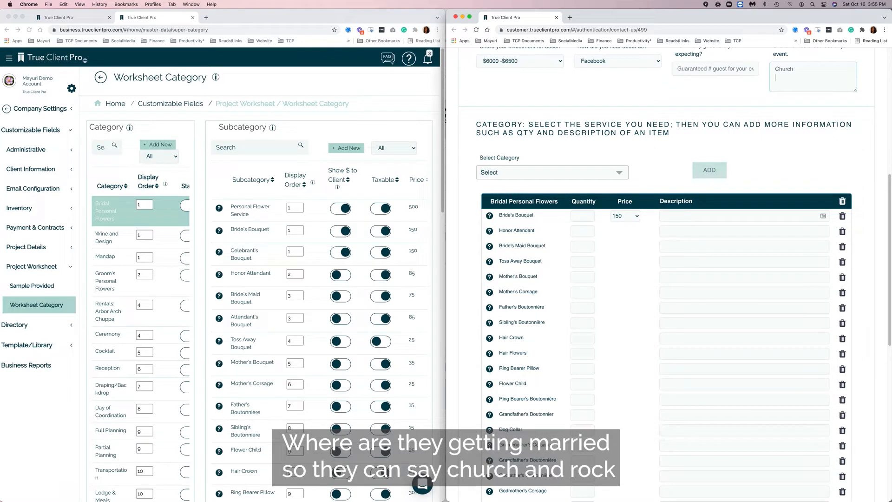
{"action": "type", "text": " Rock"}
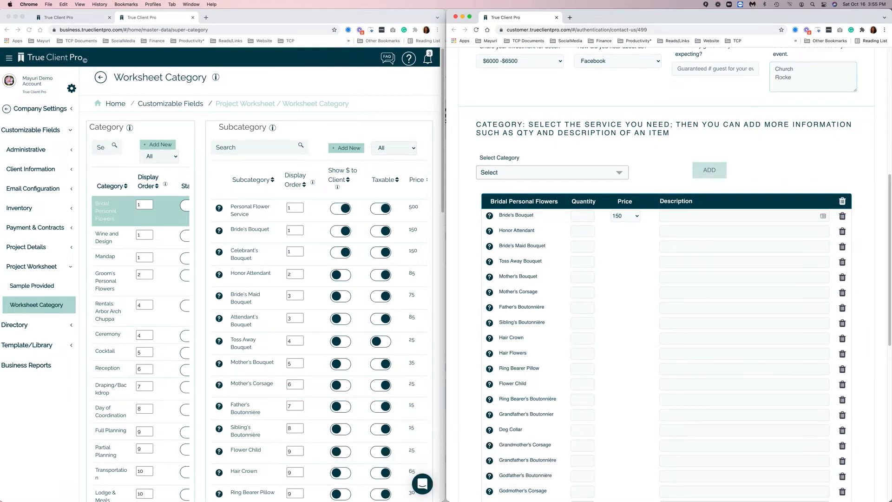
{"action": "type", "text": "leight"}
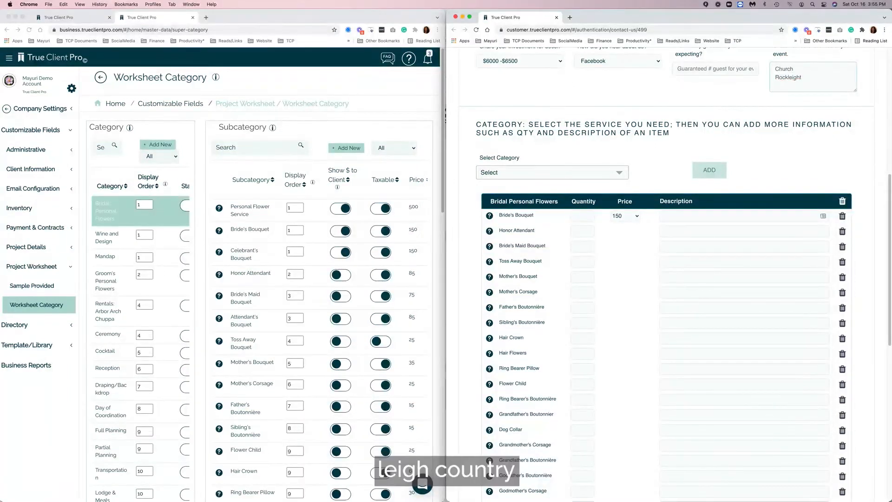
{"action": "key", "text": "BackSpace"}
{"action": "type", "text": " country Club"}
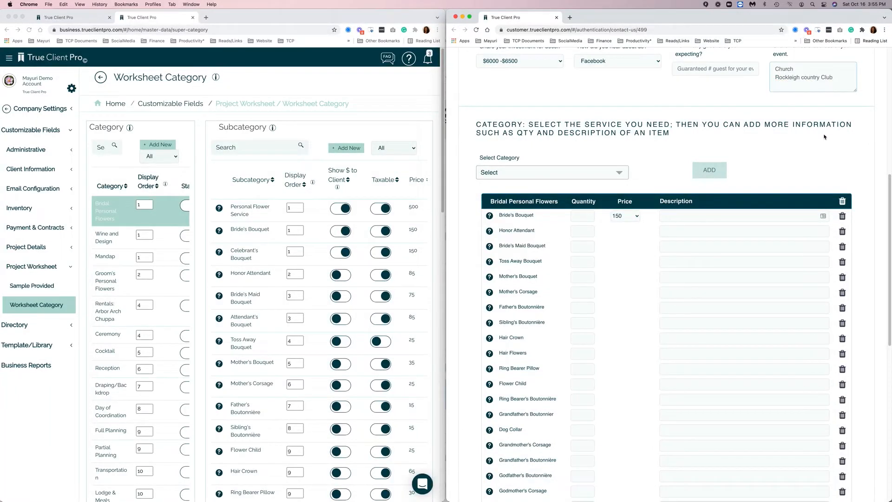
Step: Request one Bride's Bouquet at the 200 price in the Bridal Personal Flowers list
{"action": "left_click", "coordinate": [575, 217]}
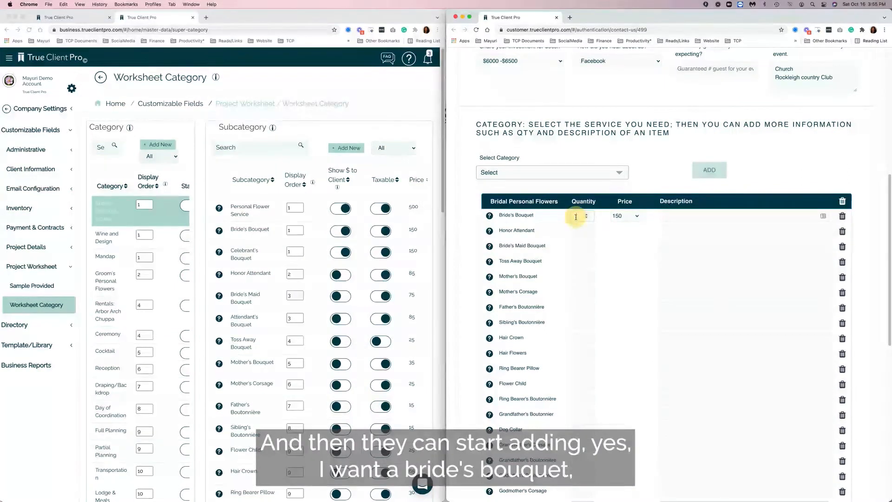
{"action": "type", "text": "1"}
{"action": "left_click", "coordinate": [628, 217]}
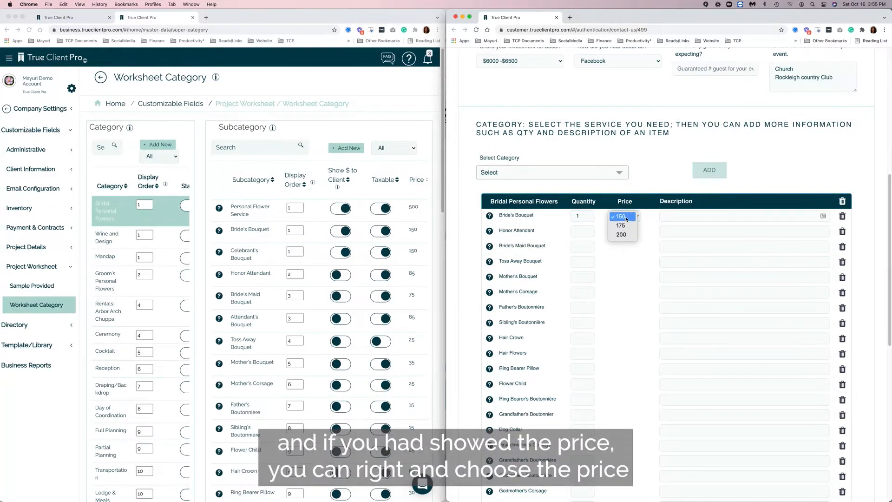
{"action": "left_click", "coordinate": [622, 235]}
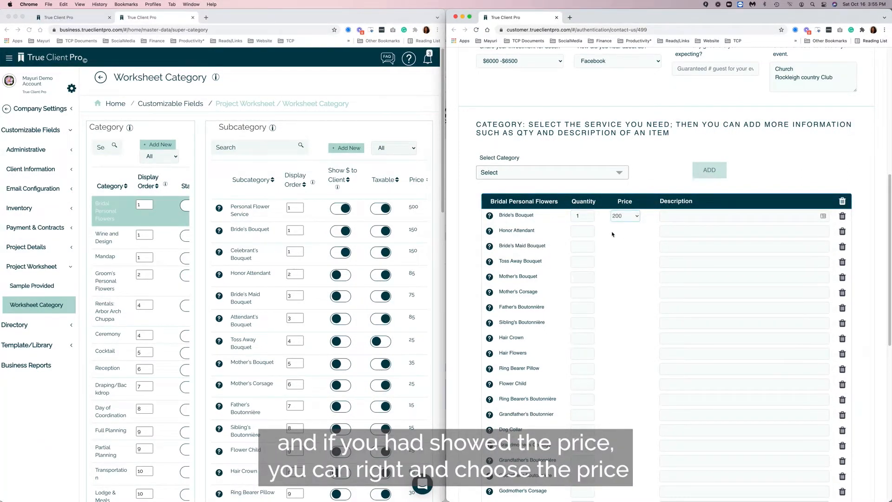
Step: Set the quantities to 2 for Honor Attendant, 4 for Bride's Maid Bouquet and 1 for Toss Away Bouquet
{"action": "left_click", "coordinate": [581, 232]}
{"action": "type", "text": "2"}
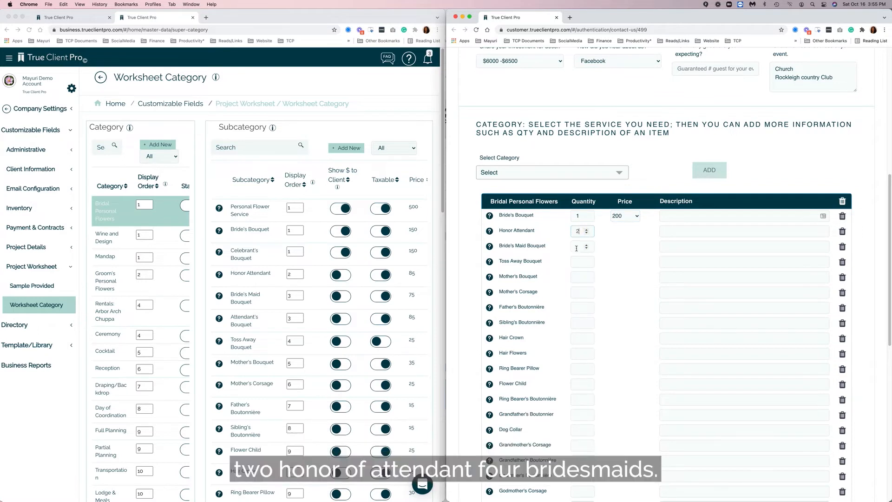
{"action": "left_click", "coordinate": [576, 248]}
{"action": "type", "text": "4"}
{"action": "left_click", "coordinate": [578, 261]}
{"action": "type", "text": "1"}
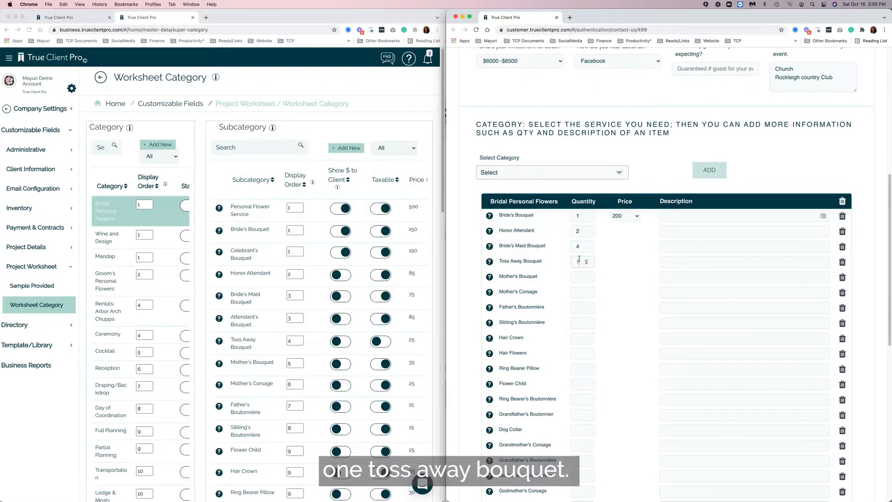
Step: Set the quantity to 1 each for Mother's Corsage, Father's Boutonnière and Hair Crown
{"action": "left_click", "coordinate": [578, 291]}
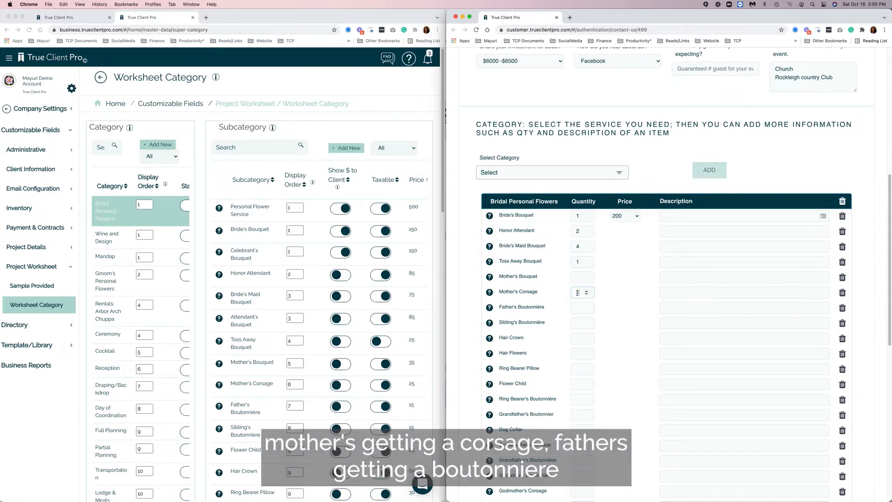
{"action": "left_click", "coordinate": [577, 309]}
{"action": "type", "text": "1"}
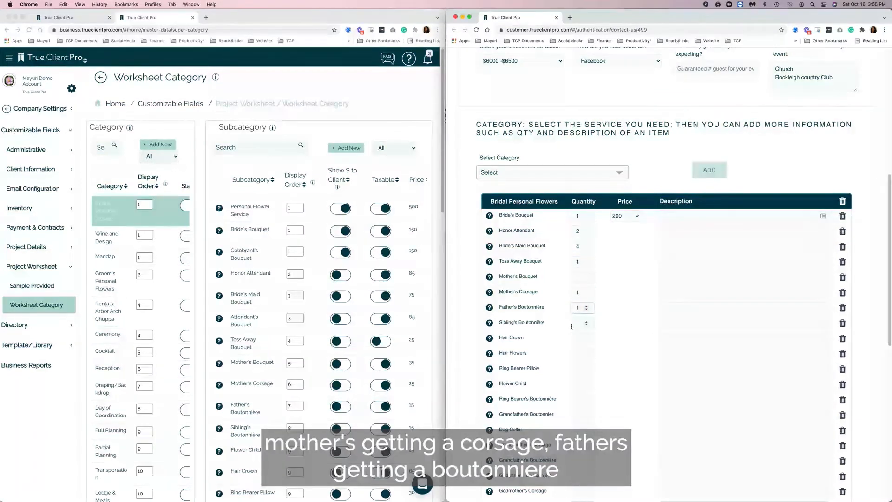
{"action": "left_click", "coordinate": [575, 340]}
{"action": "type", "text": "1"}
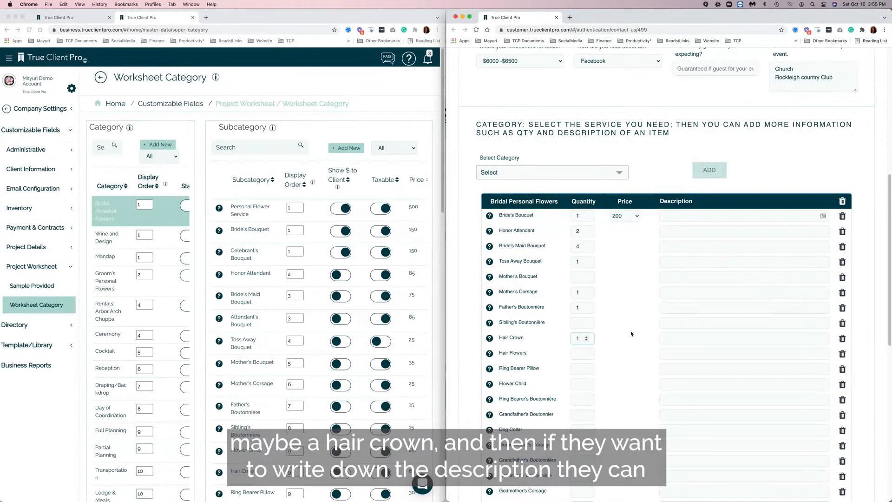
Step: Enter the filler text "jfljdsfjljf" as the Bride's Bouquet description
{"action": "left_click", "coordinate": [665, 218]}
{"action": "type", "text": "jfljdsfjljf"}
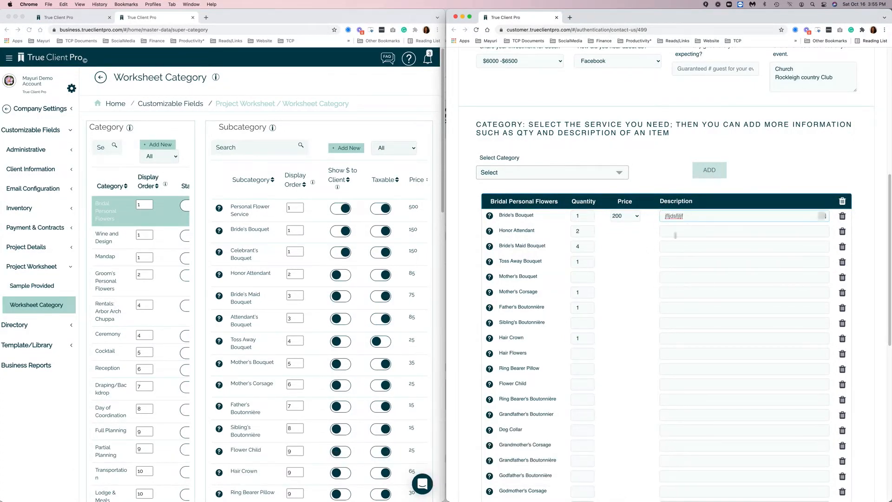
{"action": "scroll", "coordinate": [648, 294], "scroll_direction": "down", "scroll_amount": 9}
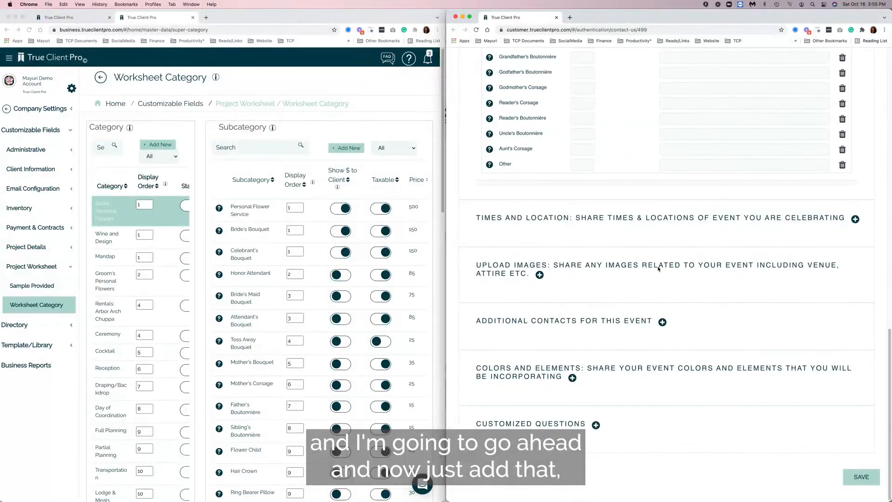
{"action": "scroll", "coordinate": [696, 320], "scroll_direction": "up", "scroll_amount": 9}
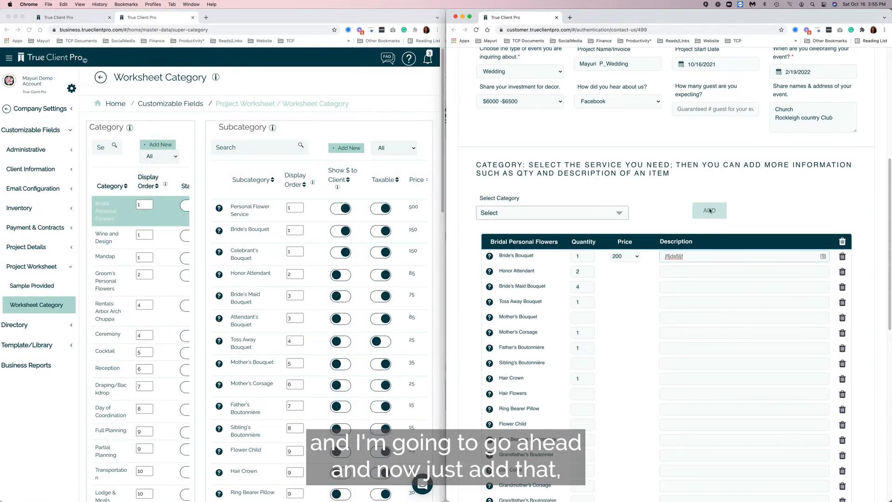
Step: Expand the Times and Location section and enter "Church" as the location of the event
{"action": "scroll", "coordinate": [758, 384], "scroll_direction": "down", "scroll_amount": 9}
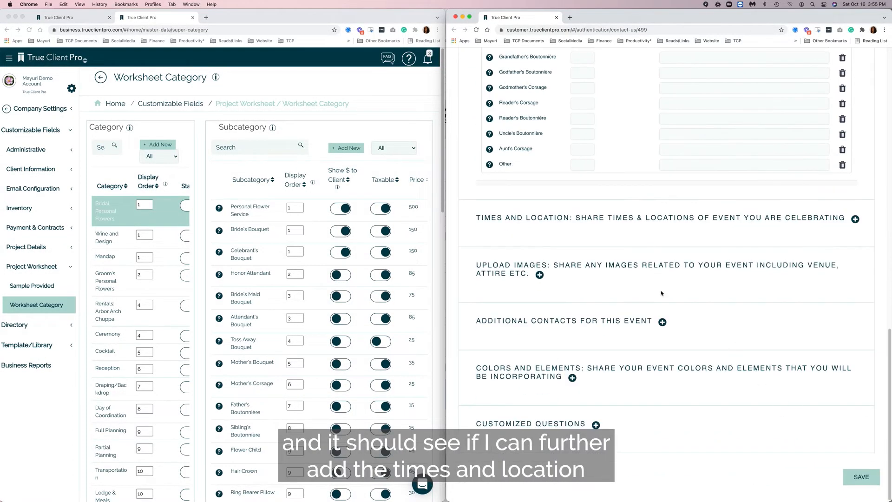
{"action": "left_click", "coordinate": [856, 219]}
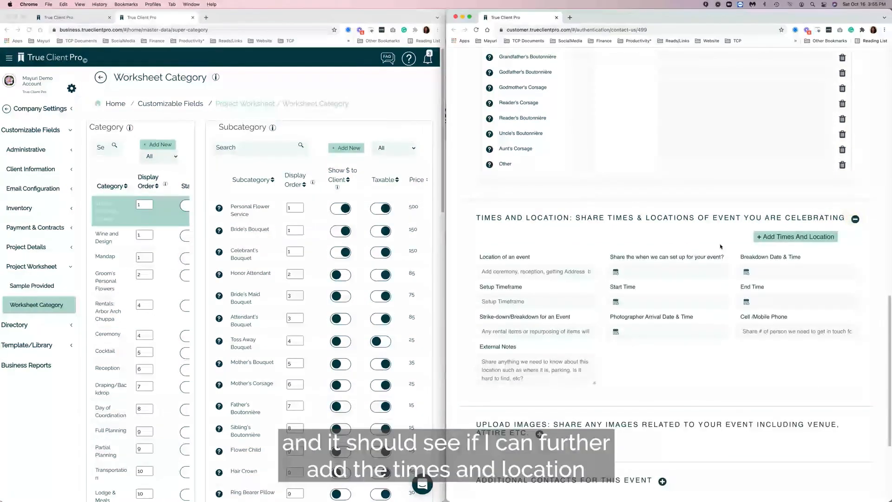
{"action": "left_click", "coordinate": [549, 269]}
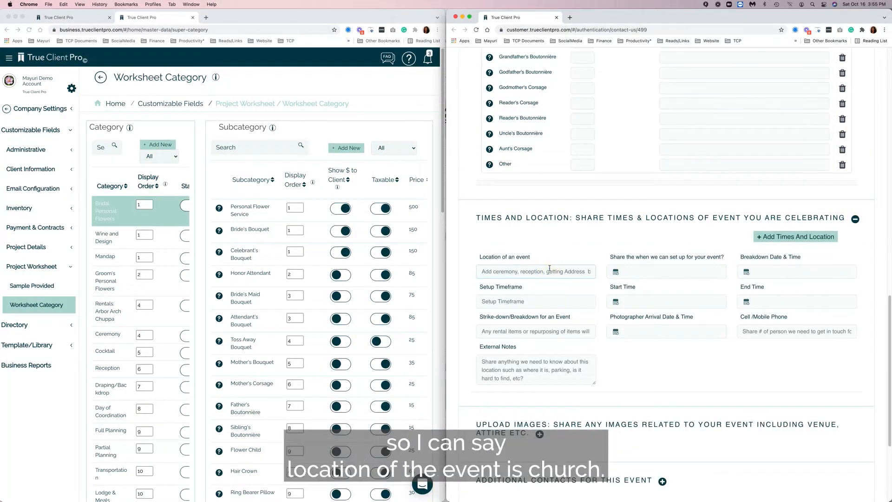
{"action": "type", "text": "Church"}
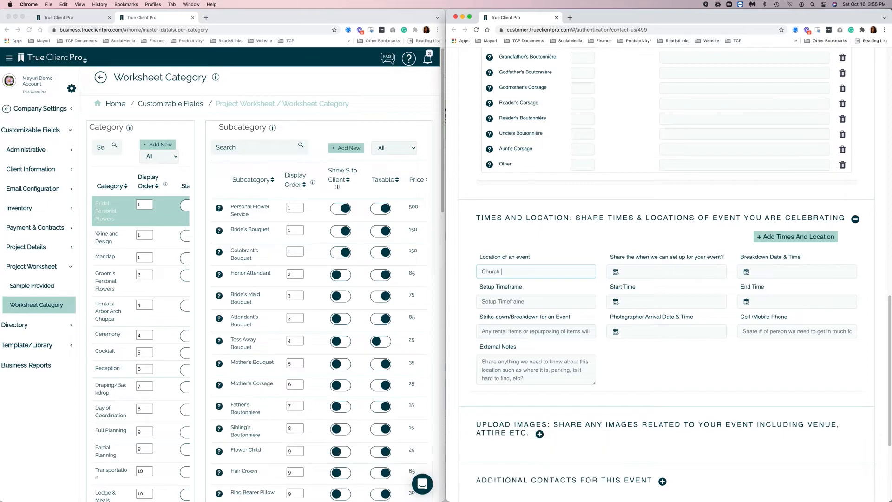
Step: Set the church event's start time to 10/16/2021, 4:00 PM
{"action": "left_click", "coordinate": [640, 300]}
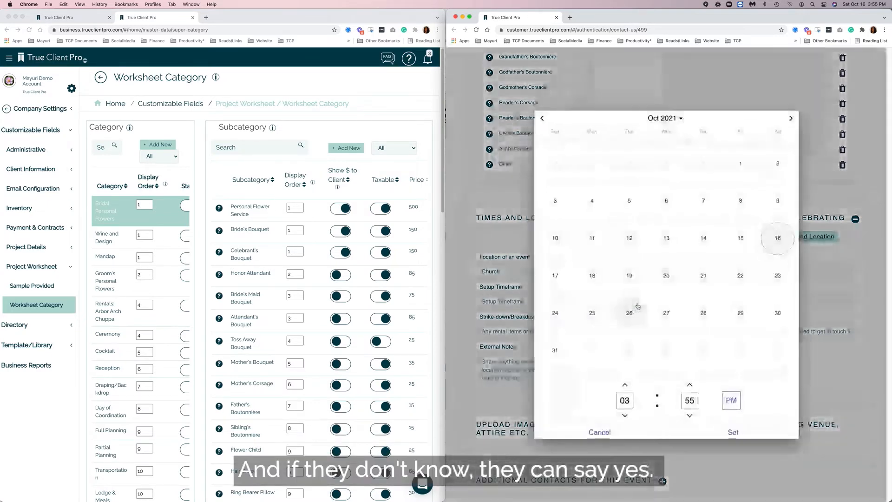
{"action": "left_click", "coordinate": [689, 383]}
{"action": "left_click", "coordinate": [689, 383]}
{"action": "left_click", "coordinate": [690, 383]}
{"action": "left_click", "coordinate": [689, 383]}
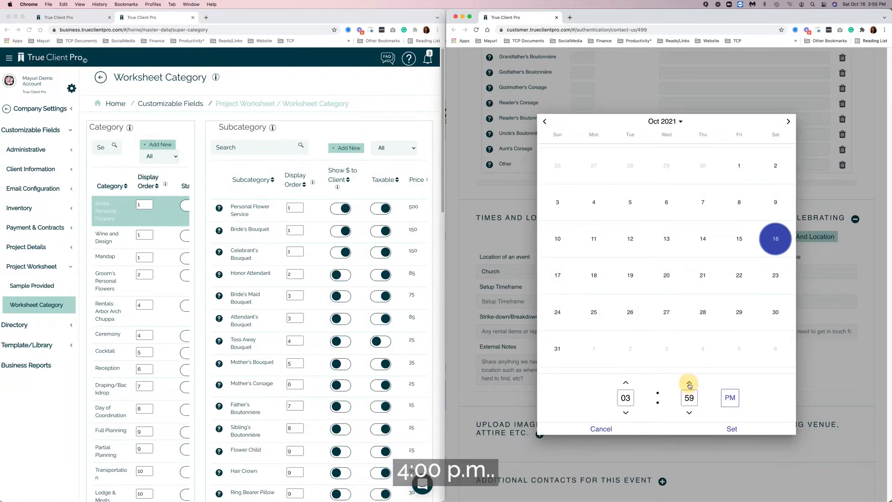
{"action": "left_click", "coordinate": [690, 383]}
{"action": "left_click", "coordinate": [741, 429]}
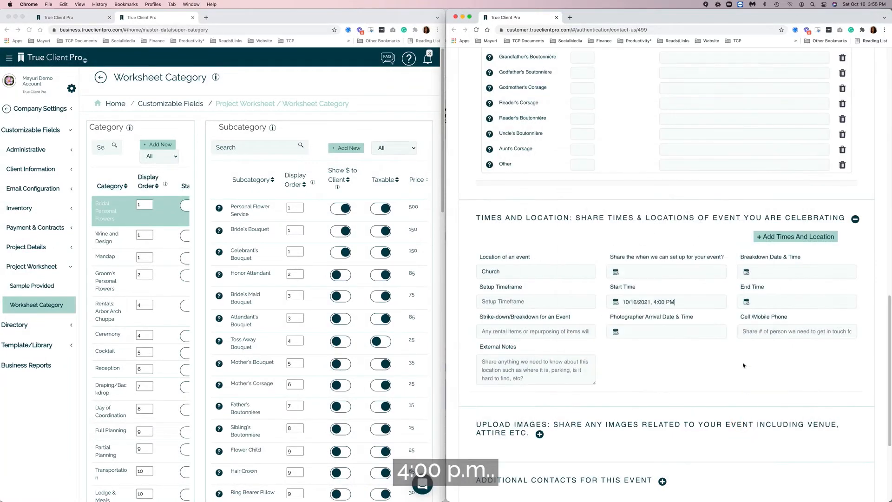
Step: Set the end time to 10/16/2021, 6:00 PM and the photographer arrival to 10/16/2021, 3:56 PM
{"action": "left_click", "coordinate": [763, 301]}
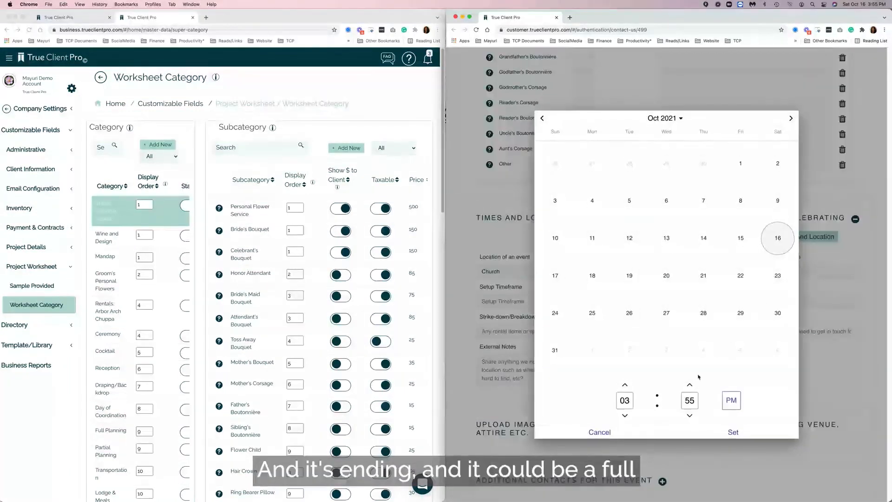
{"action": "left_click", "coordinate": [625, 383]}
{"action": "left_click", "coordinate": [626, 383]}
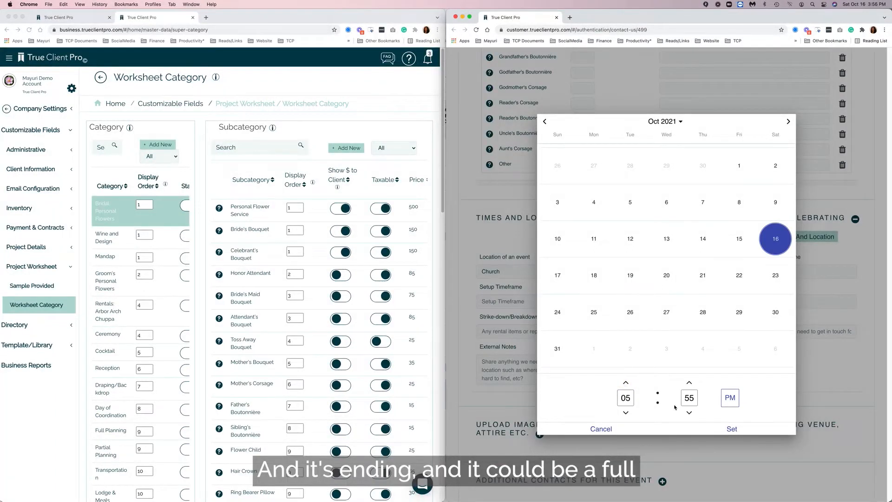
{"action": "left_click", "coordinate": [689, 382]}
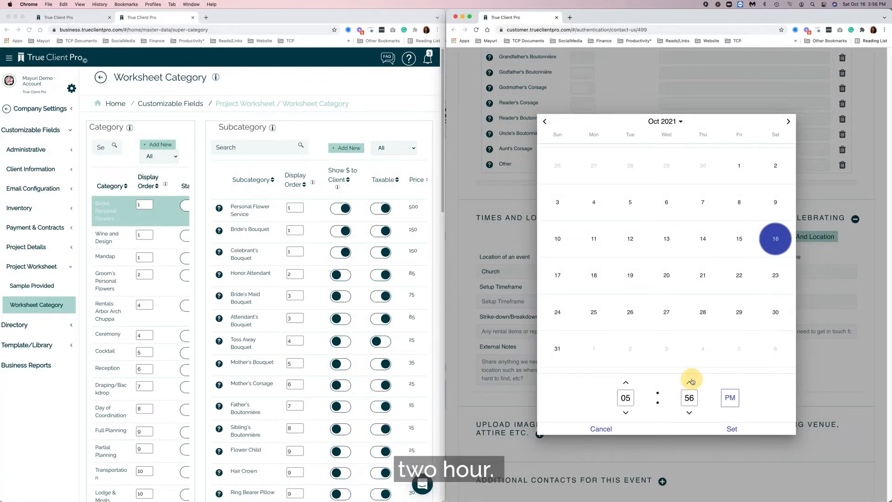
{"action": "left_click", "coordinate": [690, 382]}
{"action": "left_click", "coordinate": [689, 382]}
{"action": "left_click", "coordinate": [690, 382]}
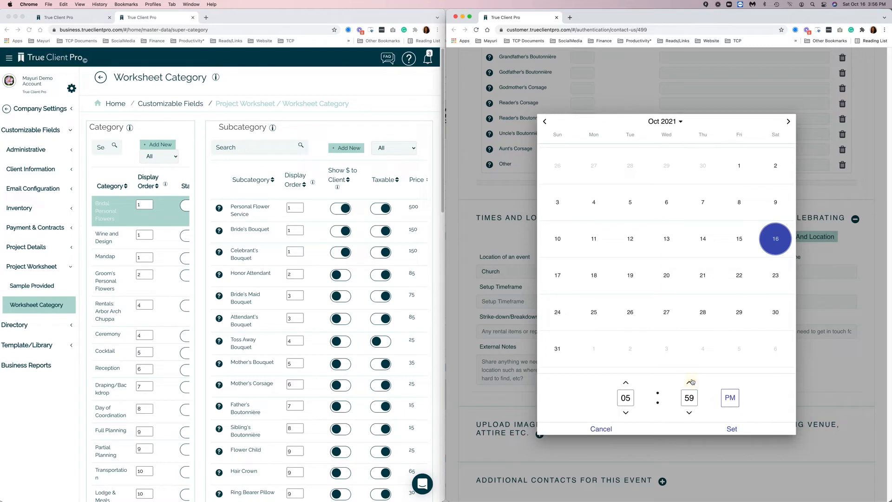
{"action": "left_click", "coordinate": [690, 382]}
{"action": "left_click", "coordinate": [732, 429]}
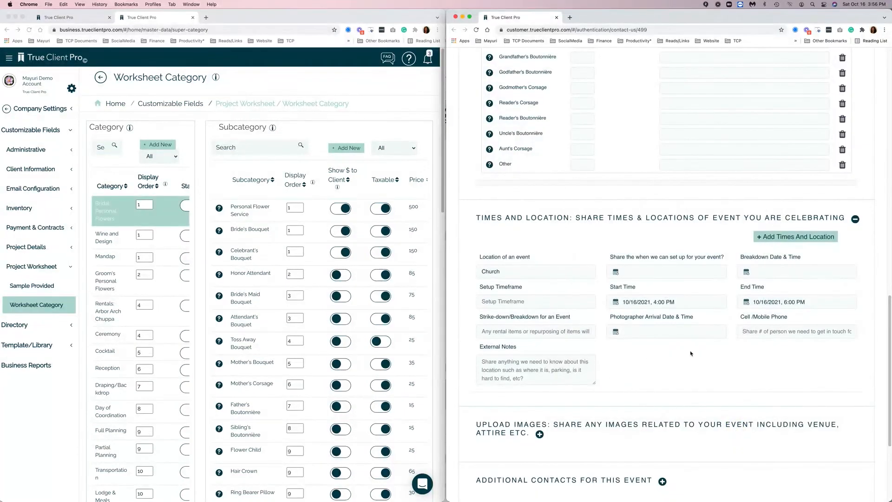
{"action": "left_click", "coordinate": [628, 333]}
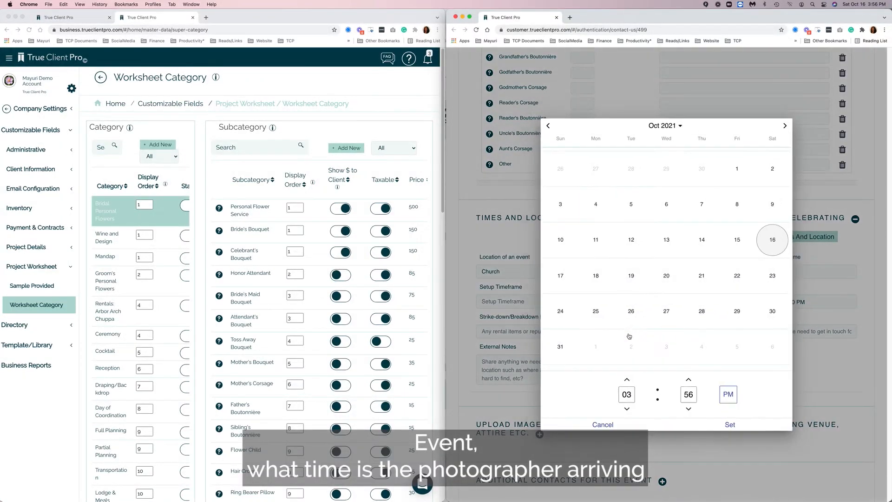
{"action": "left_click", "coordinate": [728, 428]}
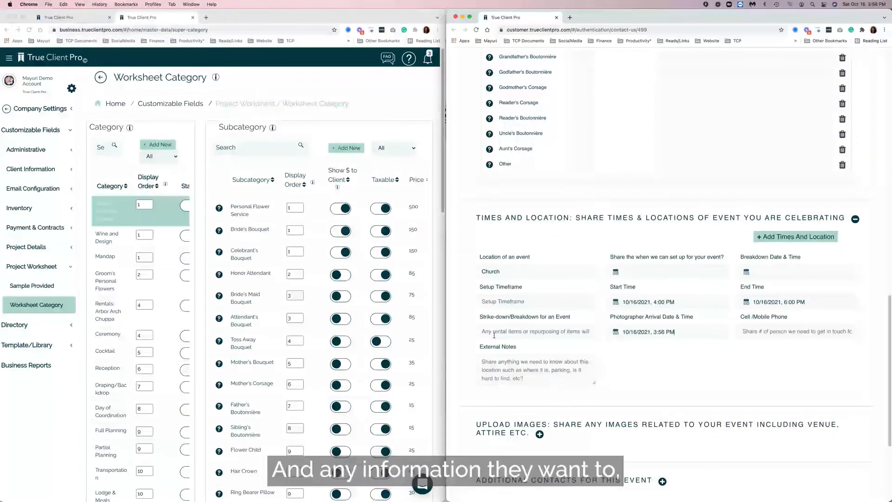
Step: Expand the Upload Images section, uncover the desktop files and upload IMG_6358 copy 2.jpg to the form
{"action": "scroll", "coordinate": [640, 328], "scroll_direction": "down", "scroll_amount": 3}
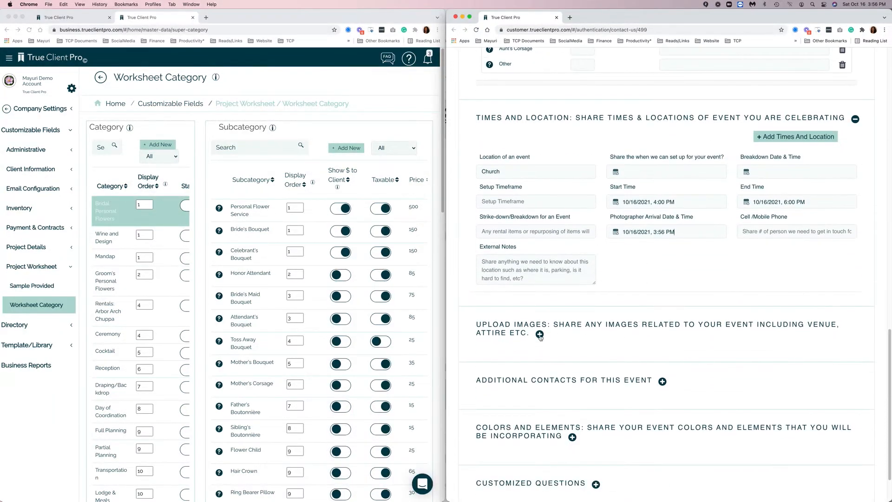
{"action": "left_click", "coordinate": [540, 333]}
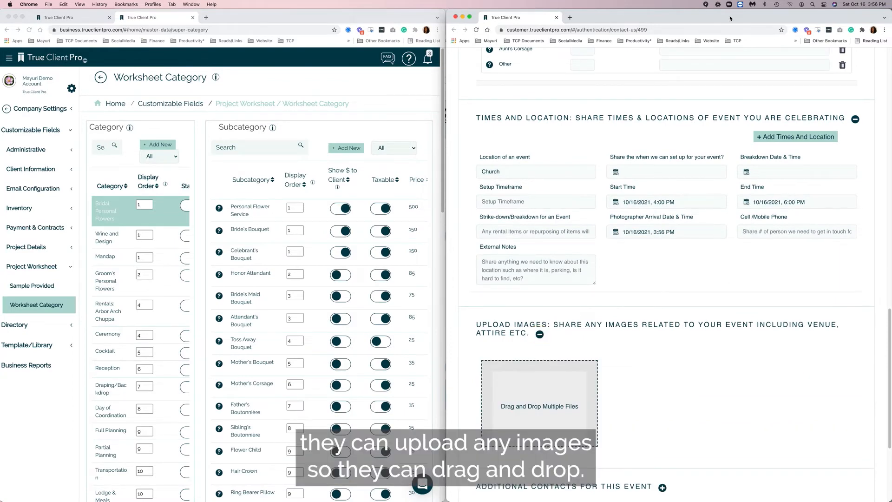
{"action": "left_click_drag", "start_coordinate": [730, 18], "coordinate": [680, 18]}
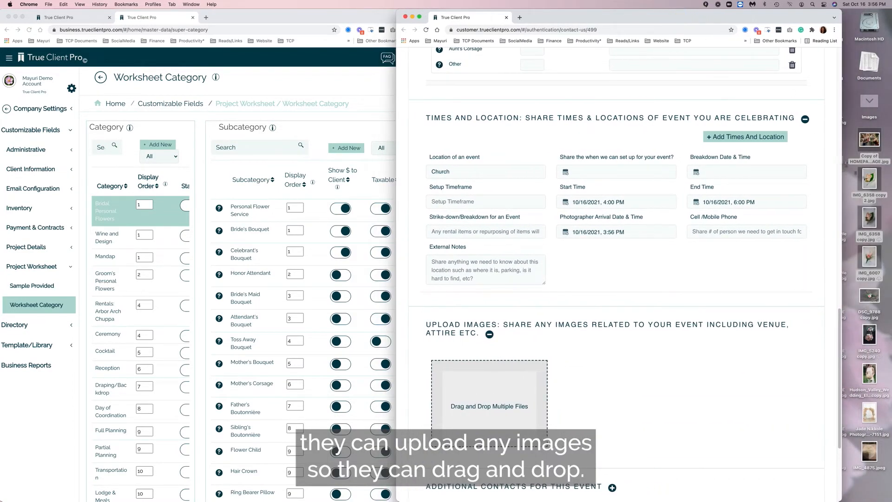
{"action": "left_click_drag", "start_coordinate": [869, 179], "coordinate": [501, 383]}
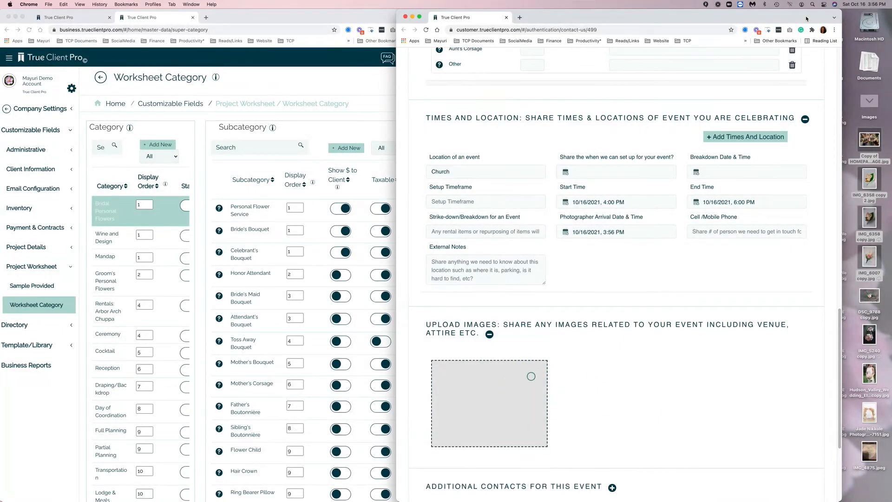
Step: Upload the "Copy of HOMEPAGE" image from the desktop, and move the form window back over the desktop files
{"action": "mouse_move", "coordinate": [808, 17]}
{"action": "left_mouse_down"}
{"action": "mouse_move", "coordinate": [853, 18]}
{"action": "mouse_move", "coordinate": [816, 18]}
{"action": "left_mouse_up"}
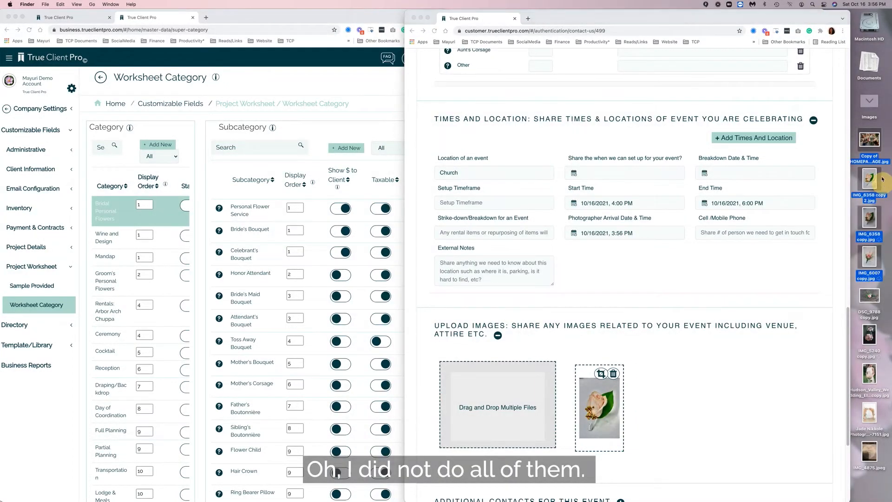
{"action": "left_click", "coordinate": [866, 140]}
{"action": "left_click_drag", "start_coordinate": [865, 139], "coordinate": [492, 425]}
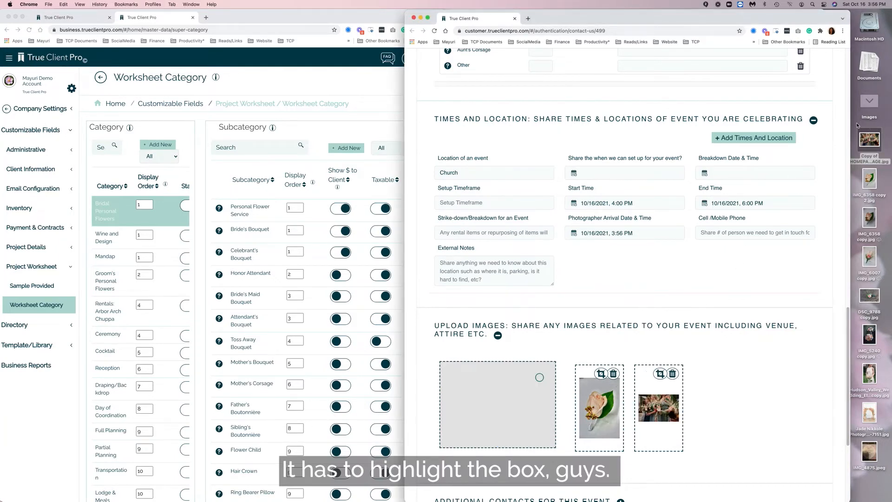
{"action": "left_click_drag", "start_coordinate": [814, 17], "coordinate": [854, 17]}
Step: Expand the Colors and Elements section and choose Apricot, Champagne, Biscuit, Cream and Earth Tones as the event colors
{"action": "scroll", "coordinate": [684, 363], "scroll_direction": "down", "scroll_amount": 4}
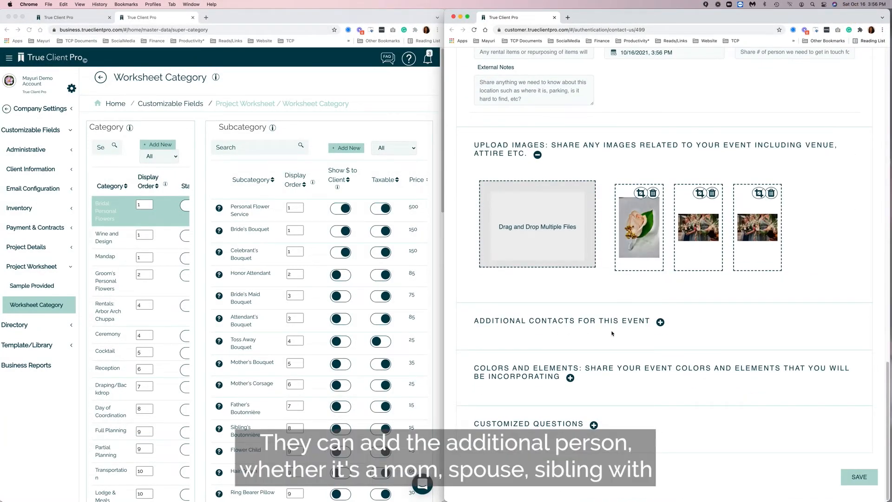
{"action": "left_click", "coordinate": [571, 378]}
{"action": "scroll", "coordinate": [492, 410], "scroll_direction": "down", "scroll_amount": 2}
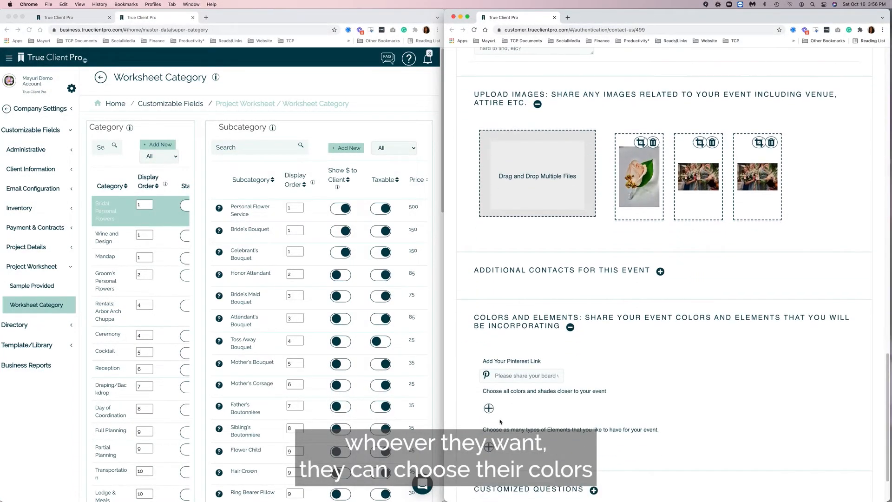
{"action": "left_click", "coordinate": [490, 409]}
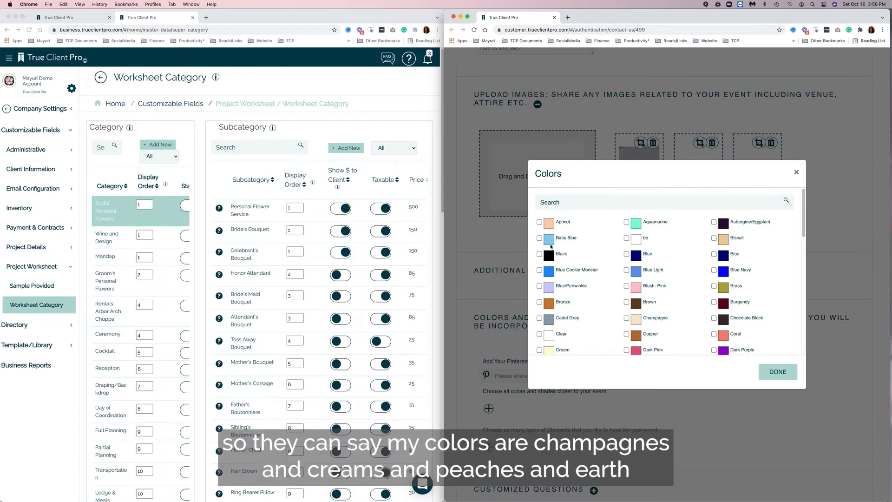
{"action": "left_click", "coordinate": [540, 223]}
{"action": "left_click", "coordinate": [627, 318]}
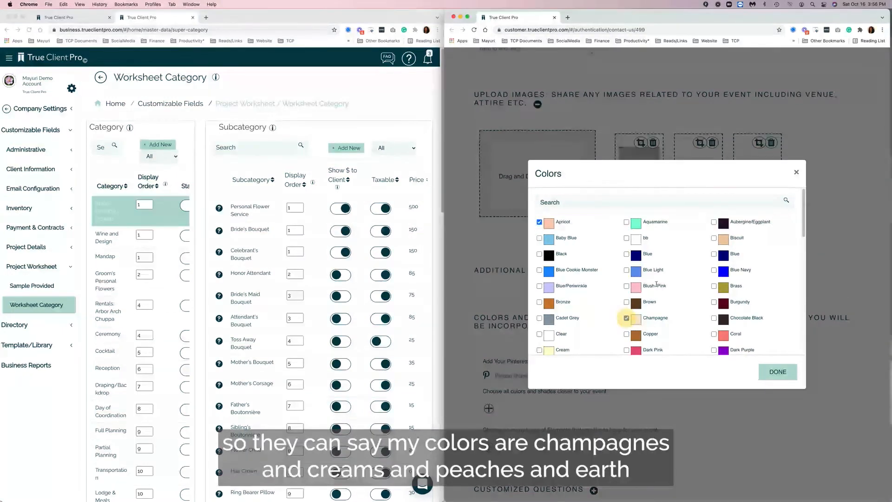
{"action": "scroll", "coordinate": [604, 302], "scroll_direction": "down", "scroll_amount": 2}
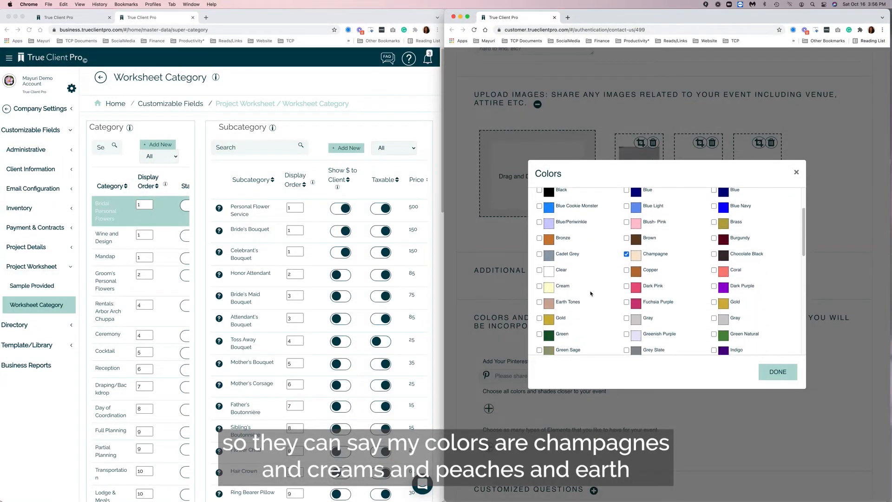
{"action": "left_click", "coordinate": [539, 286]}
{"action": "left_click", "coordinate": [539, 302]}
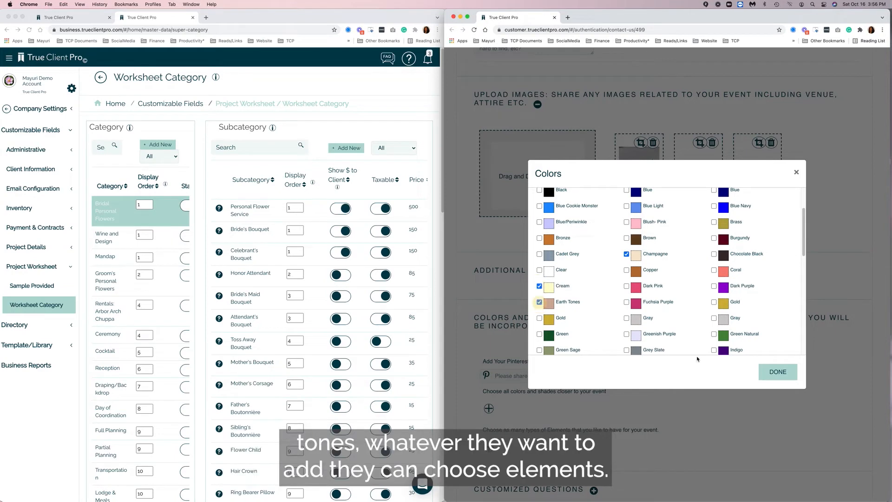
{"action": "left_click", "coordinate": [773, 374]}
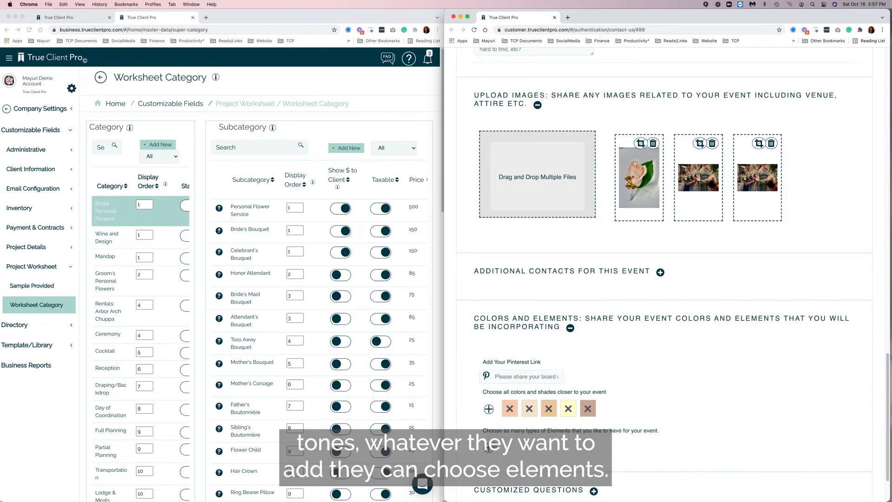
Step: Search the elements list and choose Garden Roses, Roses and Anemone for the event
{"action": "left_click", "coordinate": [489, 447]}
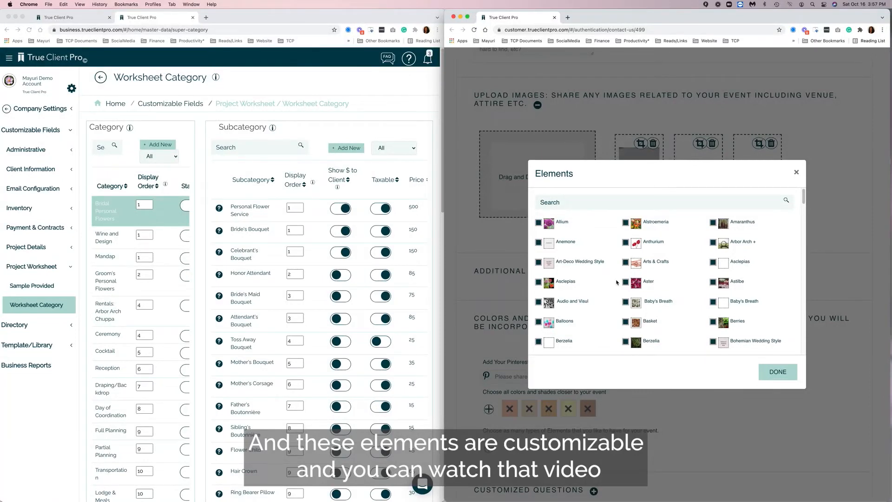
{"action": "left_click", "coordinate": [583, 203]}
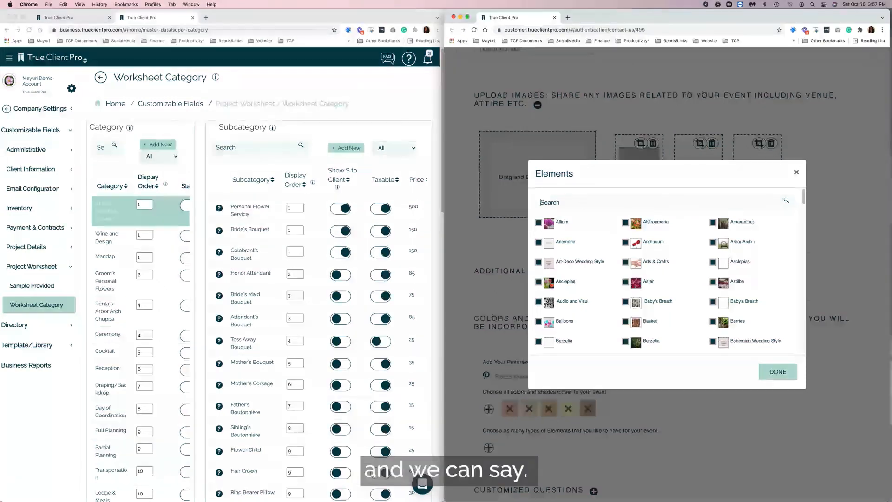
{"action": "type", "text": "Gar"}
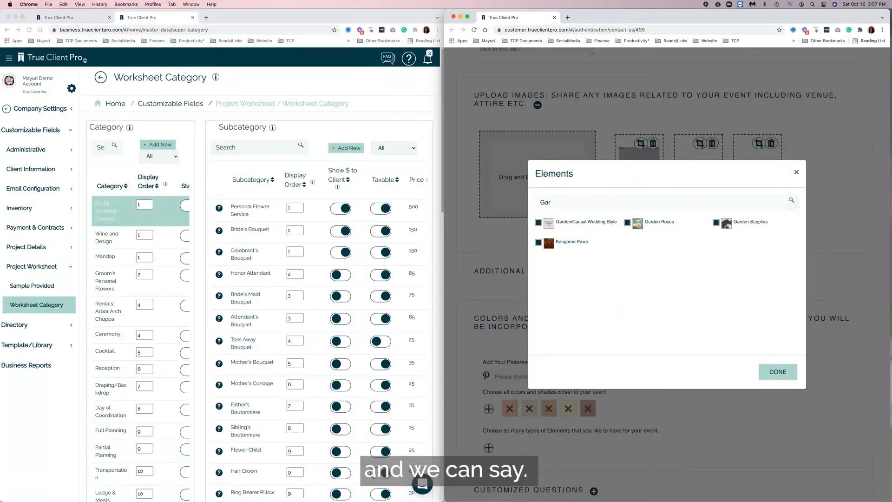
{"action": "left_click", "coordinate": [628, 222]}
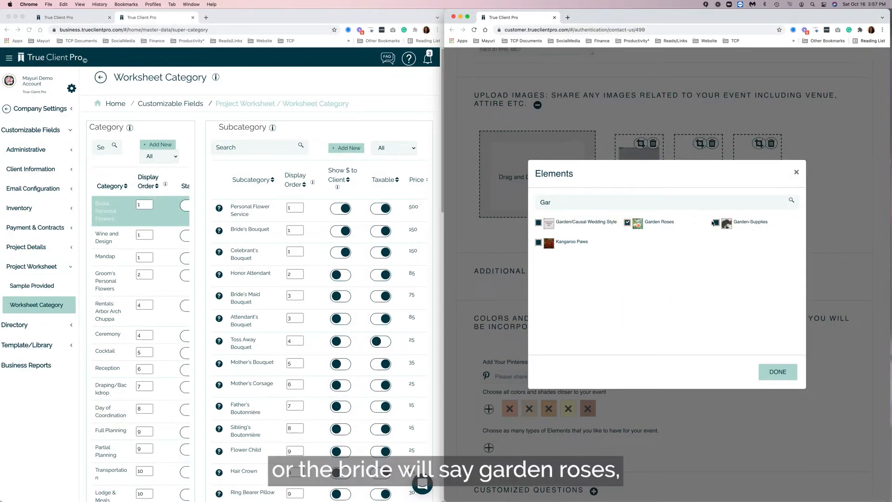
{"action": "double_click", "coordinate": [545, 202]}
{"action": "type", "text": "rose"}
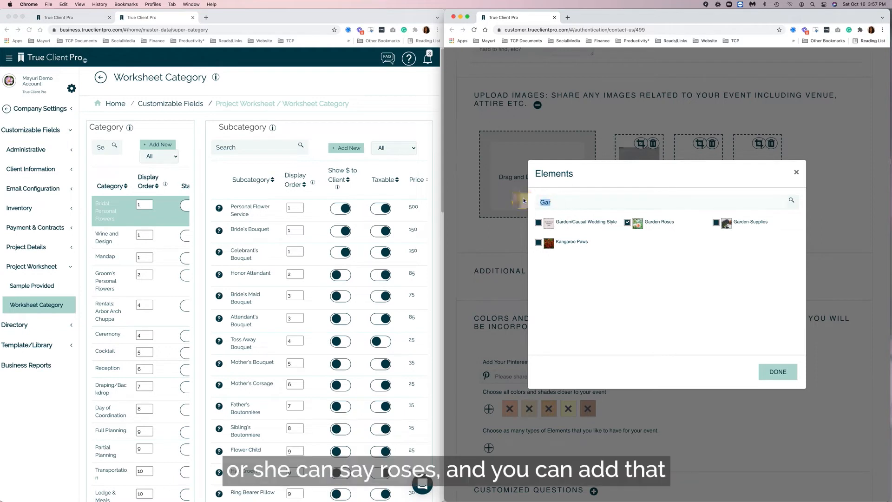
{"action": "left_click", "coordinate": [628, 223]}
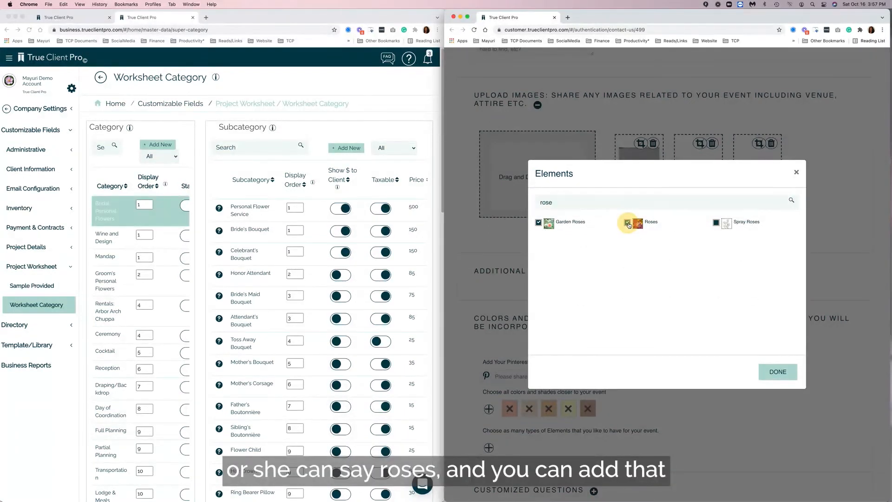
{"action": "double_click", "coordinate": [532, 206]}
{"action": "type", "text": "ane"}
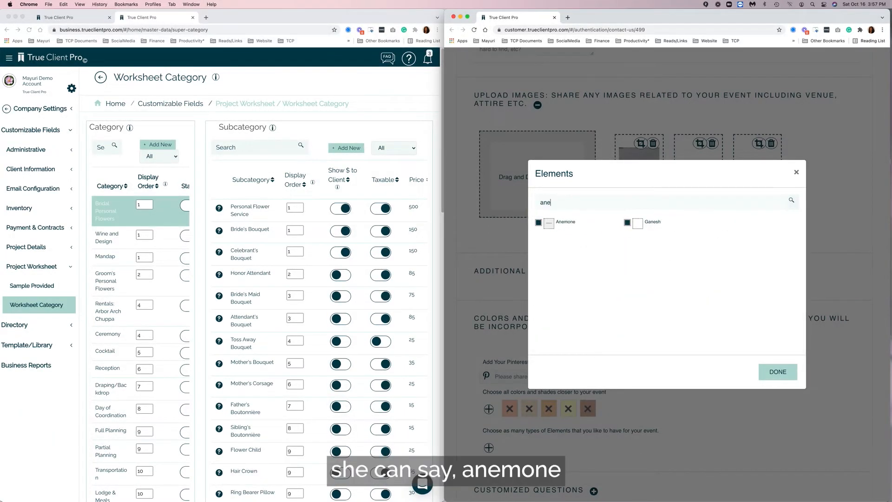
{"action": "left_click", "coordinate": [539, 223]}
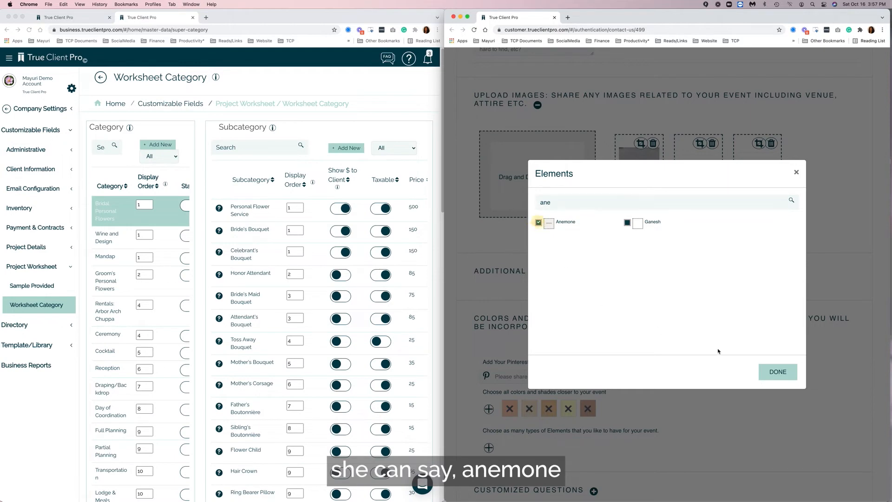
{"action": "left_click", "coordinate": [774, 373]}
Step: Expand the Customized Questions section and answer the "How did you meet?" question with "boho"
{"action": "scroll", "coordinate": [651, 395], "scroll_direction": "down", "scroll_amount": 3}
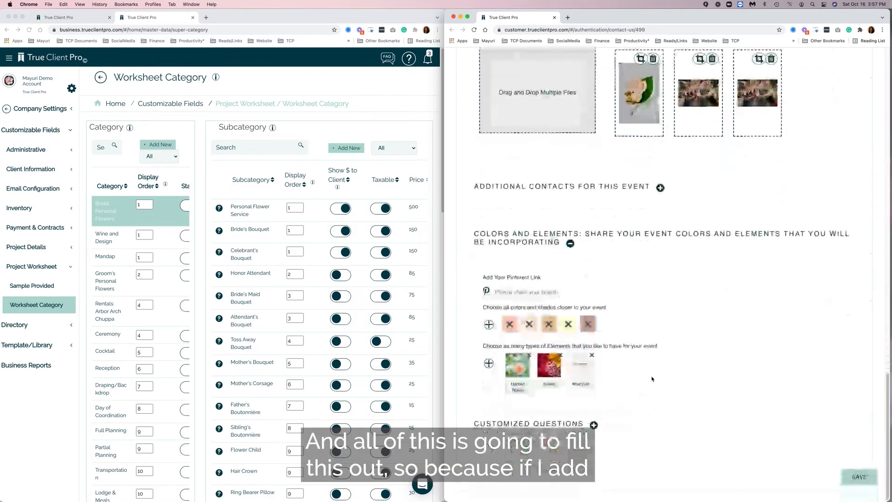
{"action": "left_click", "coordinate": [594, 425]}
{"action": "scroll", "coordinate": [597, 424], "scroll_direction": "down", "scroll_amount": 5}
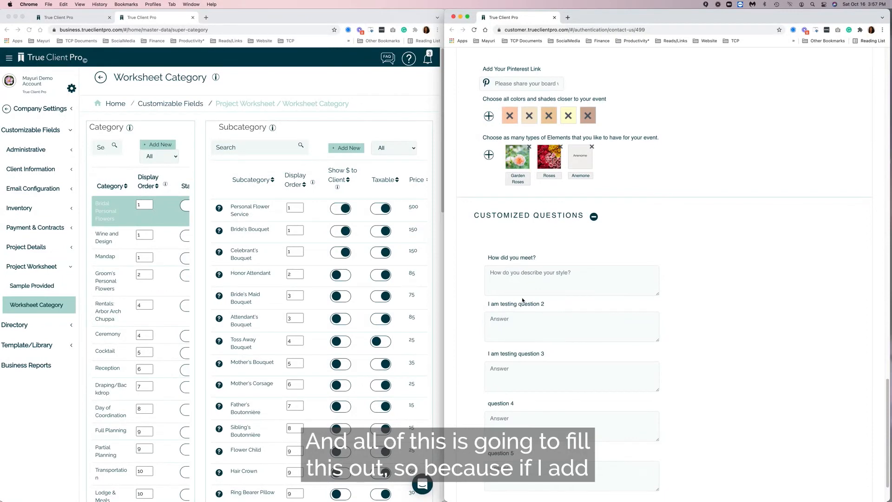
{"action": "left_click", "coordinate": [519, 278]}
{"action": "type", "text": "boho"}
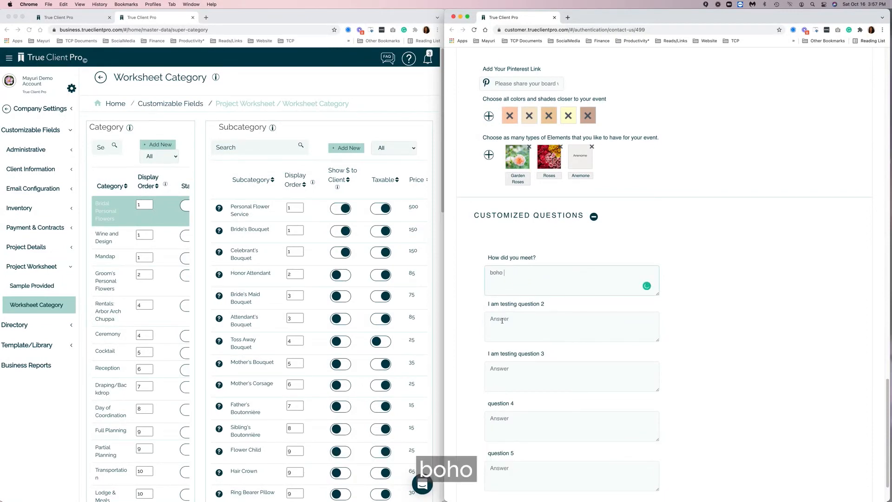
{"action": "left_click", "coordinate": [514, 371]}
{"action": "left_click", "coordinate": [519, 426]}
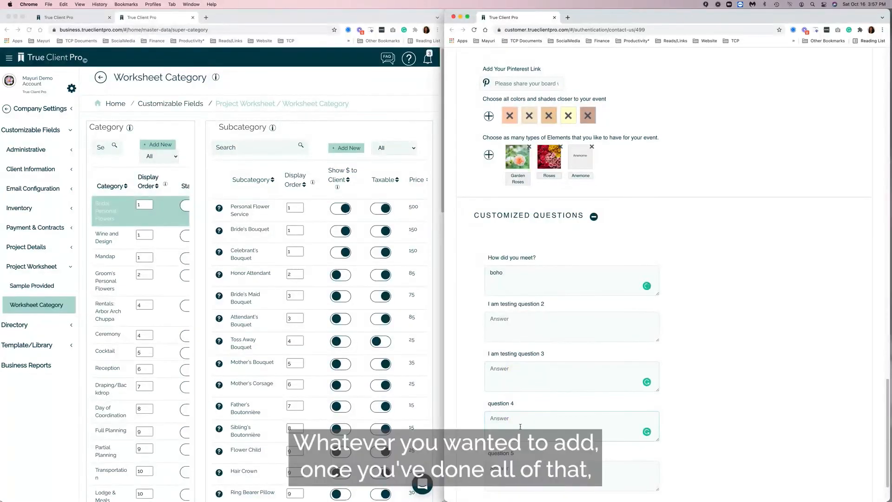
Step: Save the completed lead capture form and continue to the client login page
{"action": "scroll", "coordinate": [603, 450], "scroll_direction": "up", "scroll_amount": 10}
{"action": "scroll", "coordinate": [603, 450], "scroll_direction": "down", "scroll_amount": 12}
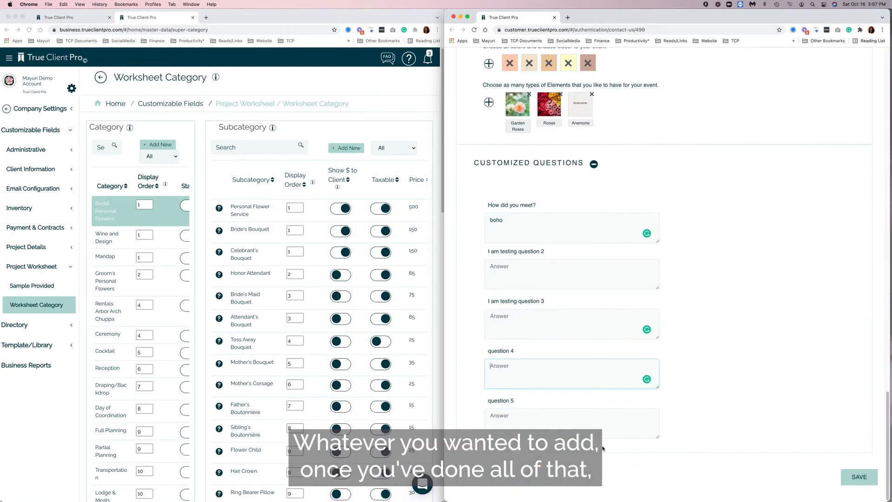
{"action": "left_click", "coordinate": [858, 478]}
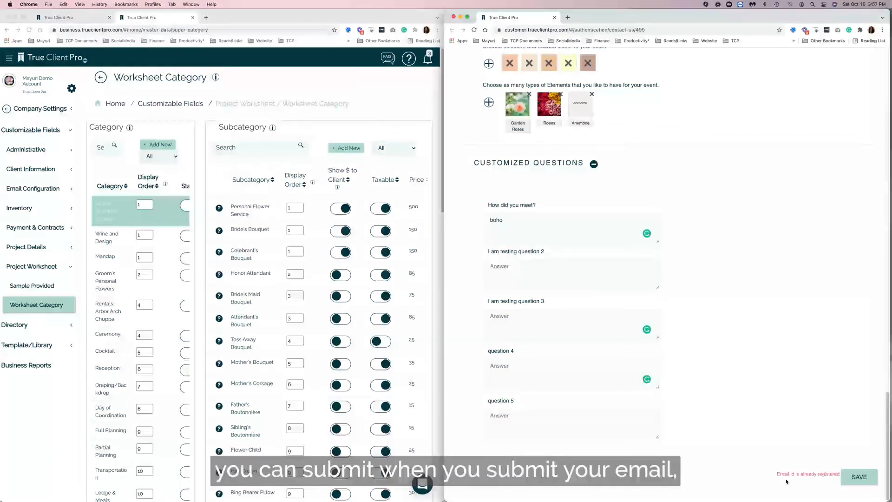
{"action": "scroll", "coordinate": [797, 457], "scroll_direction": "up", "scroll_amount": 20}
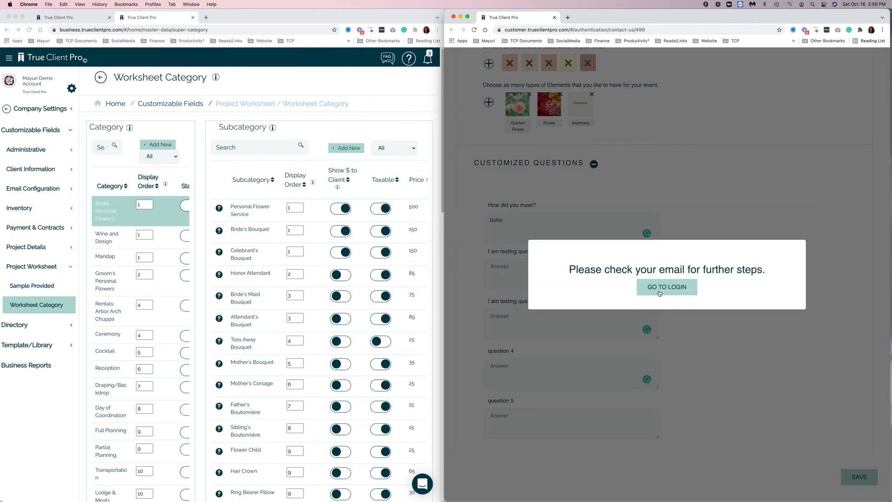
{"action": "left_click", "coordinate": [659, 289]}
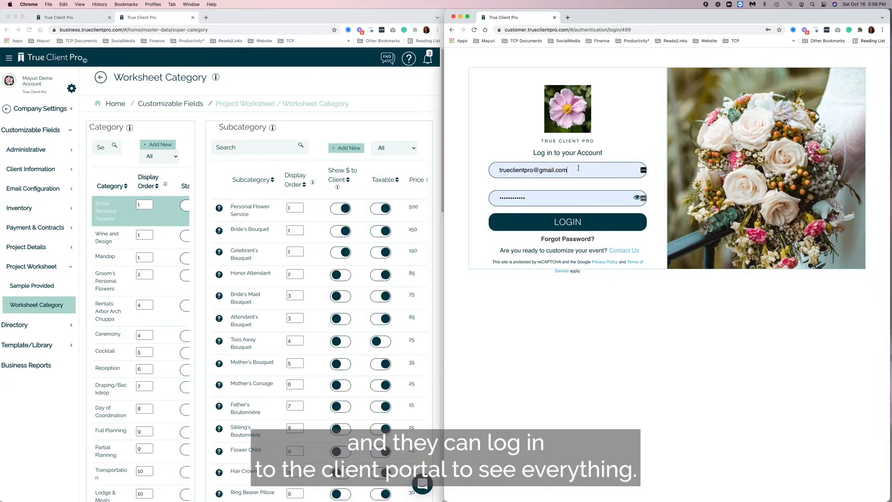
Step: Check the business dashboard for the new inquiry and open the lead's Feb 19, 2022 wedding project from the projects list
{"action": "left_click", "coordinate": [116, 104]}
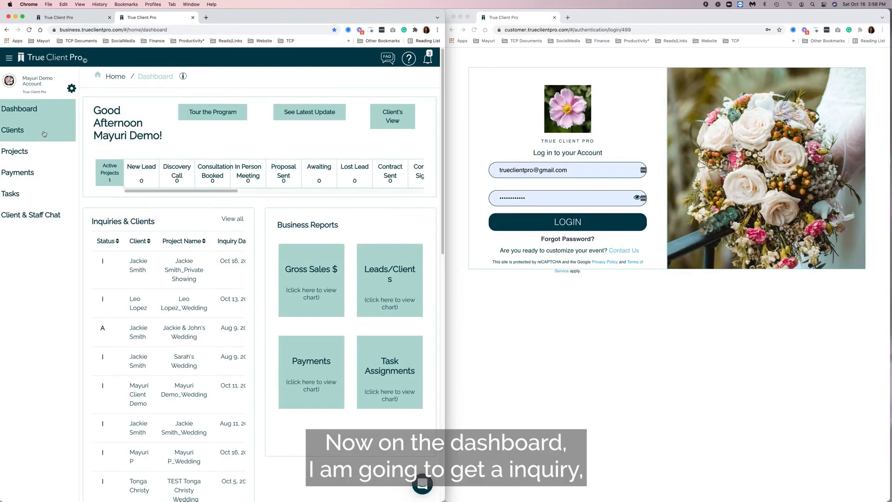
{"action": "scroll", "coordinate": [165, 290], "scroll_direction": "down", "scroll_amount": 2}
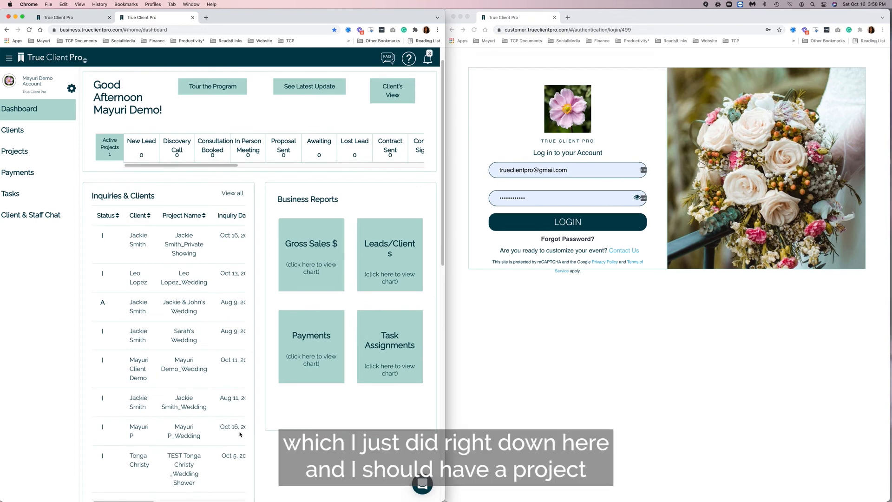
{"action": "left_click", "coordinate": [33, 158]}
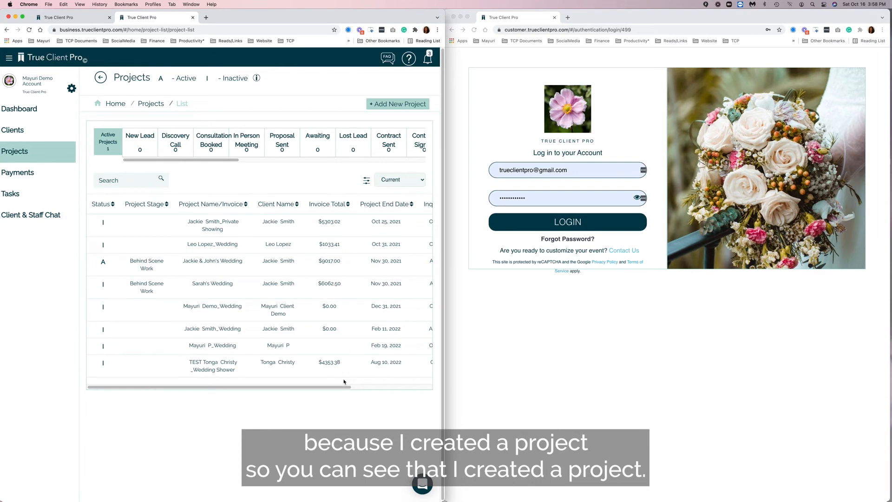
{"action": "left_click_drag", "start_coordinate": [345, 386], "coordinate": [405, 384]}
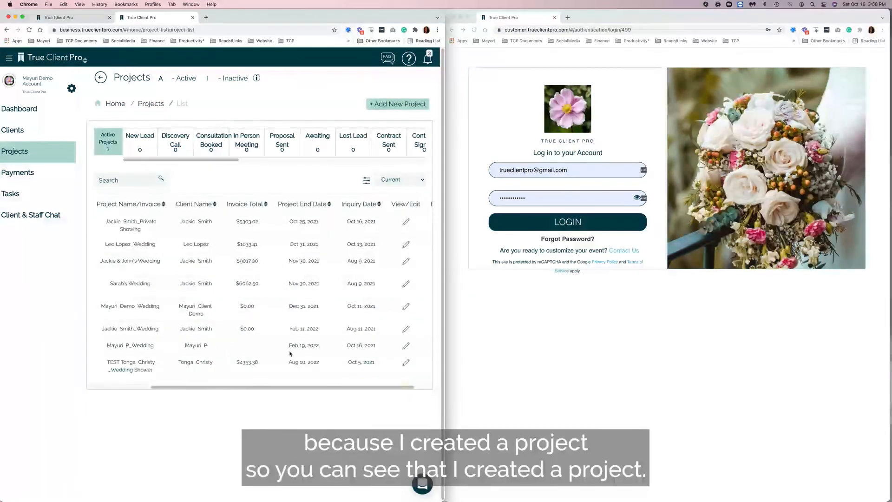
{"action": "left_click", "coordinate": [406, 346]}
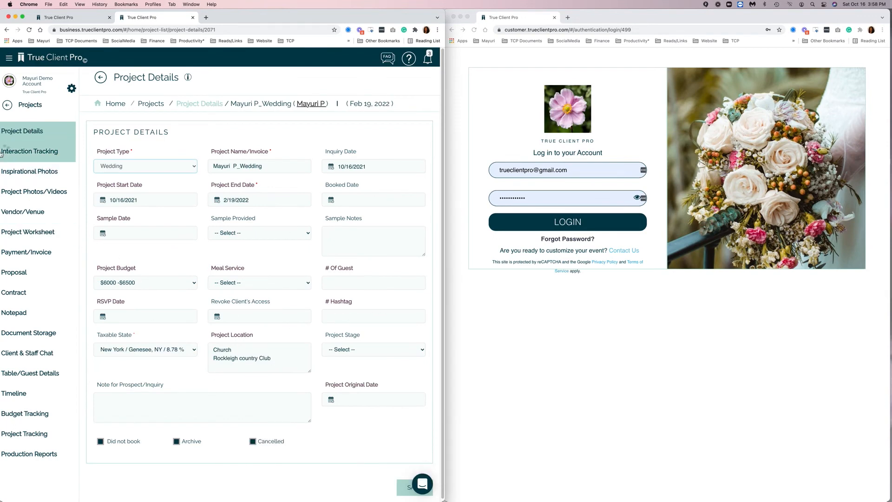
Step: Examine the project's Inspirational Photos and Project Worksheet for the images and services submitted through the form
{"action": "left_click", "coordinate": [16, 175]}
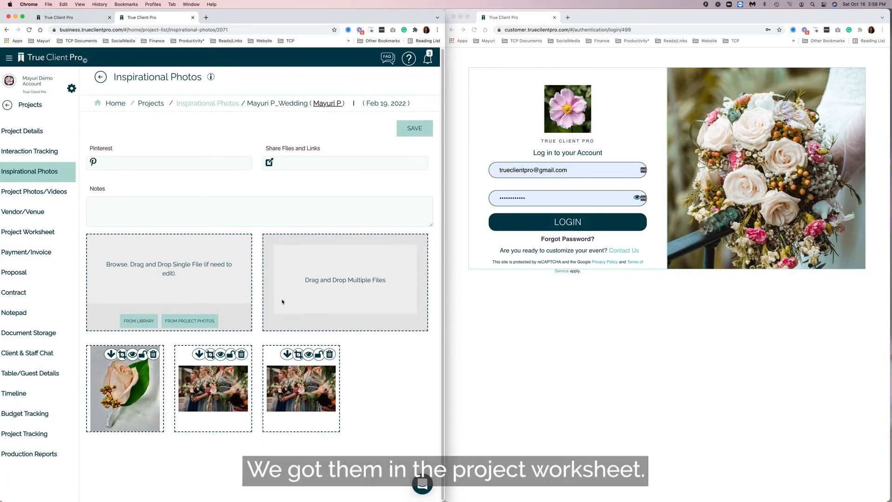
{"action": "left_click", "coordinate": [51, 239]}
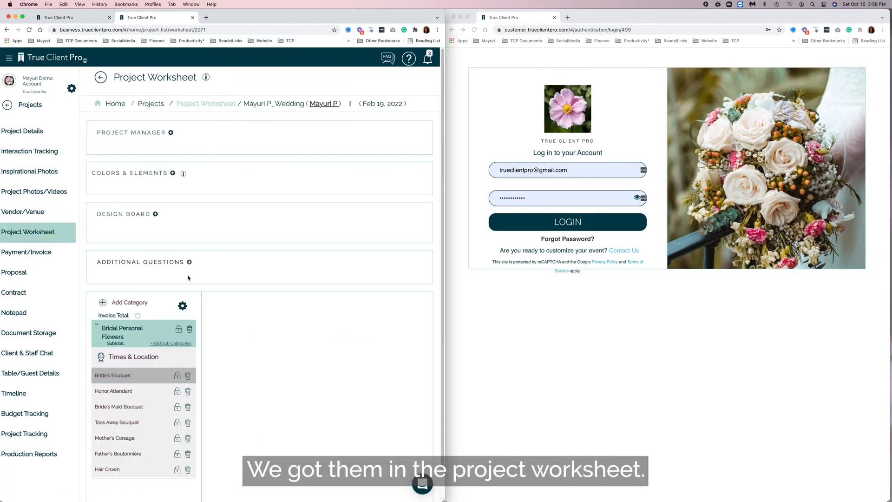
{"action": "scroll", "coordinate": [154, 288], "scroll_direction": "down", "scroll_amount": 5}
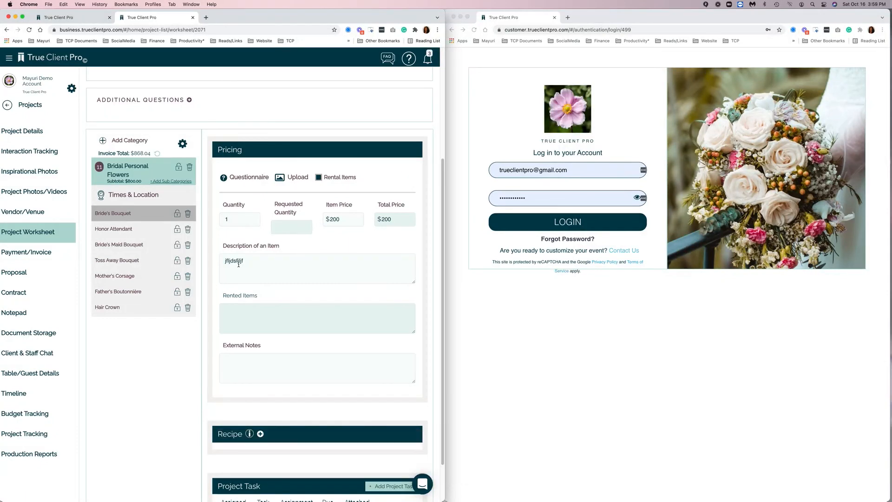
{"action": "scroll", "coordinate": [108, 121], "scroll_direction": "up", "scroll_amount": 4}
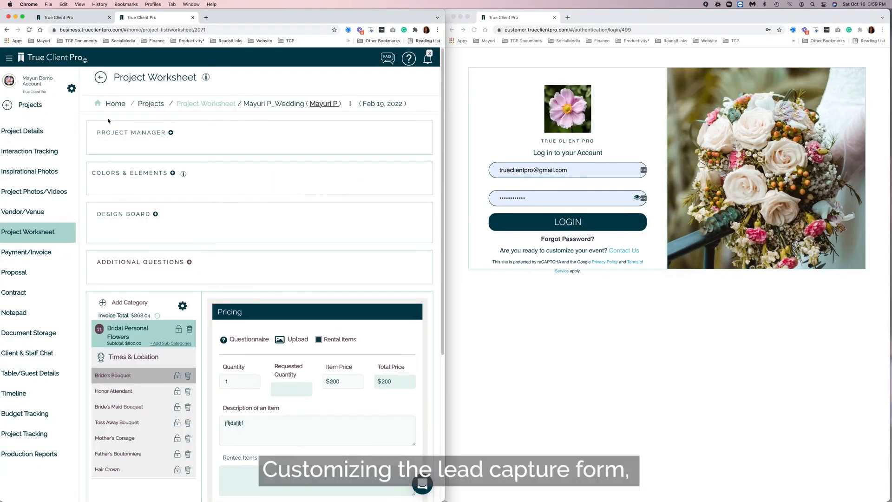
Step: Open the Company Profile in the company settings and highlight the Lead Capture Form link
{"action": "left_click", "coordinate": [72, 89]}
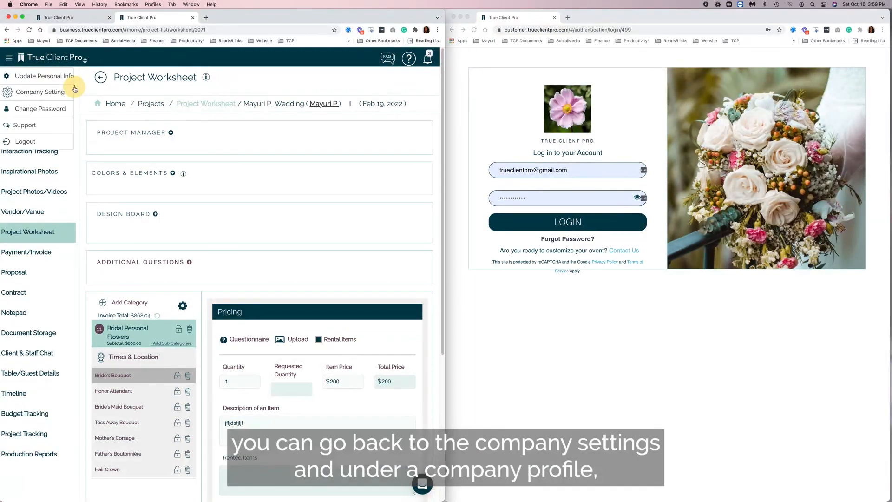
{"action": "left_click", "coordinate": [70, 92]}
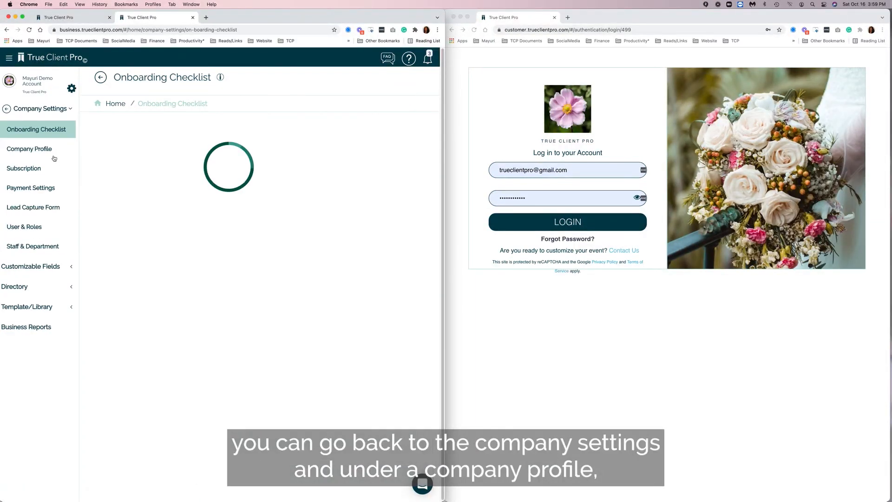
{"action": "left_click", "coordinate": [51, 152]}
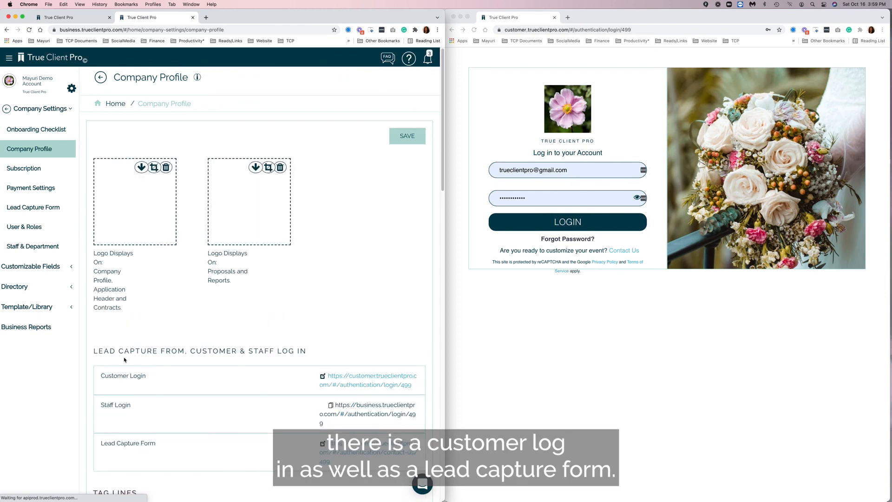
{"action": "scroll", "coordinate": [163, 353], "scroll_direction": "down", "scroll_amount": 2}
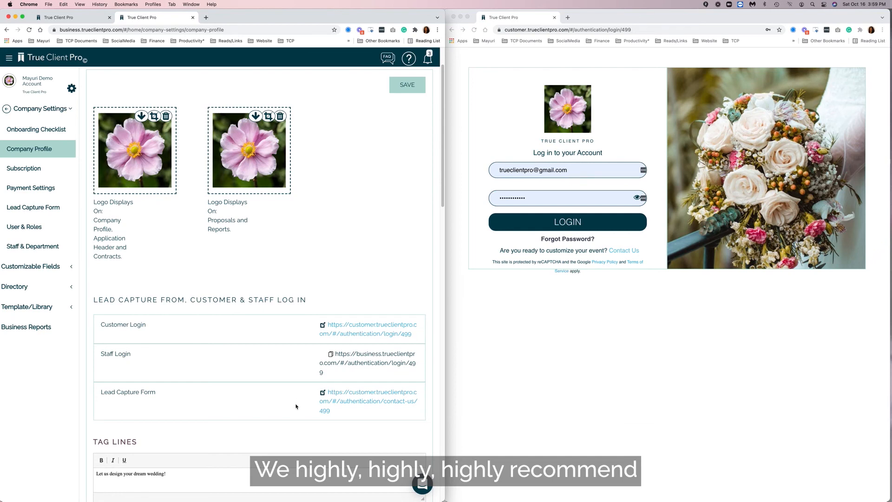
{"action": "left_click_drag", "start_coordinate": [307, 392], "coordinate": [335, 413]}
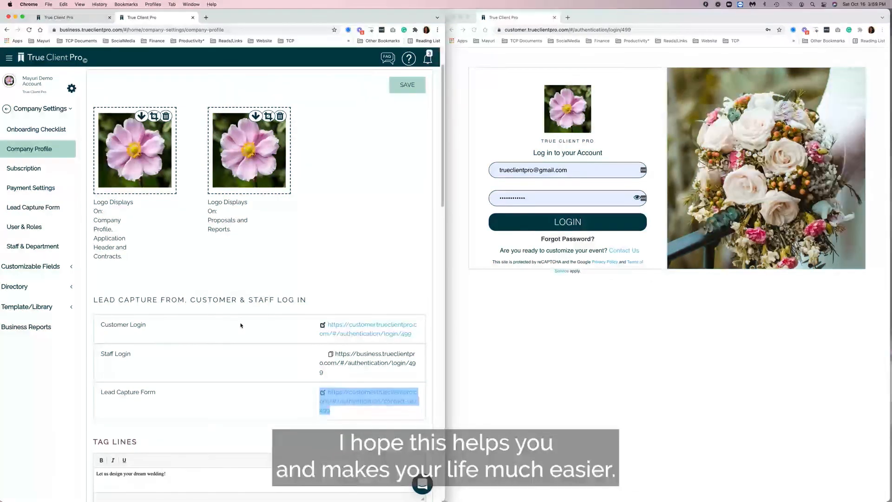
{"action": "scroll", "coordinate": [241, 326], "scroll_direction": "down", "scroll_amount": 1}
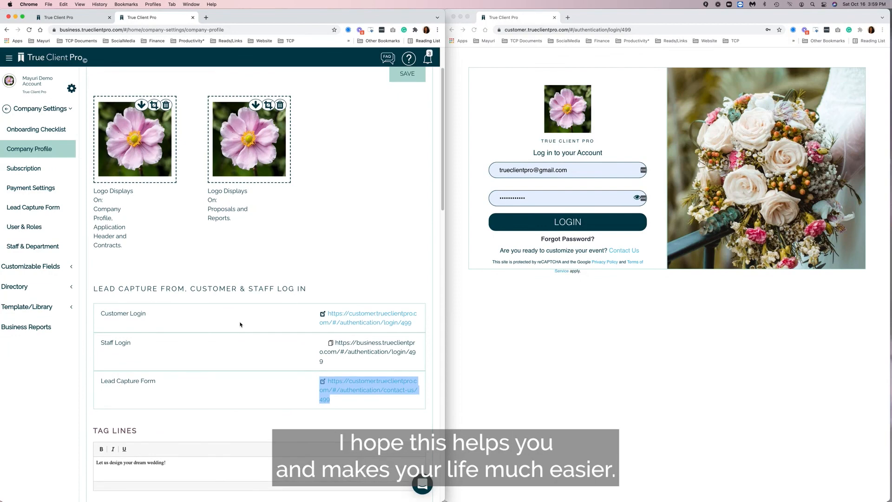